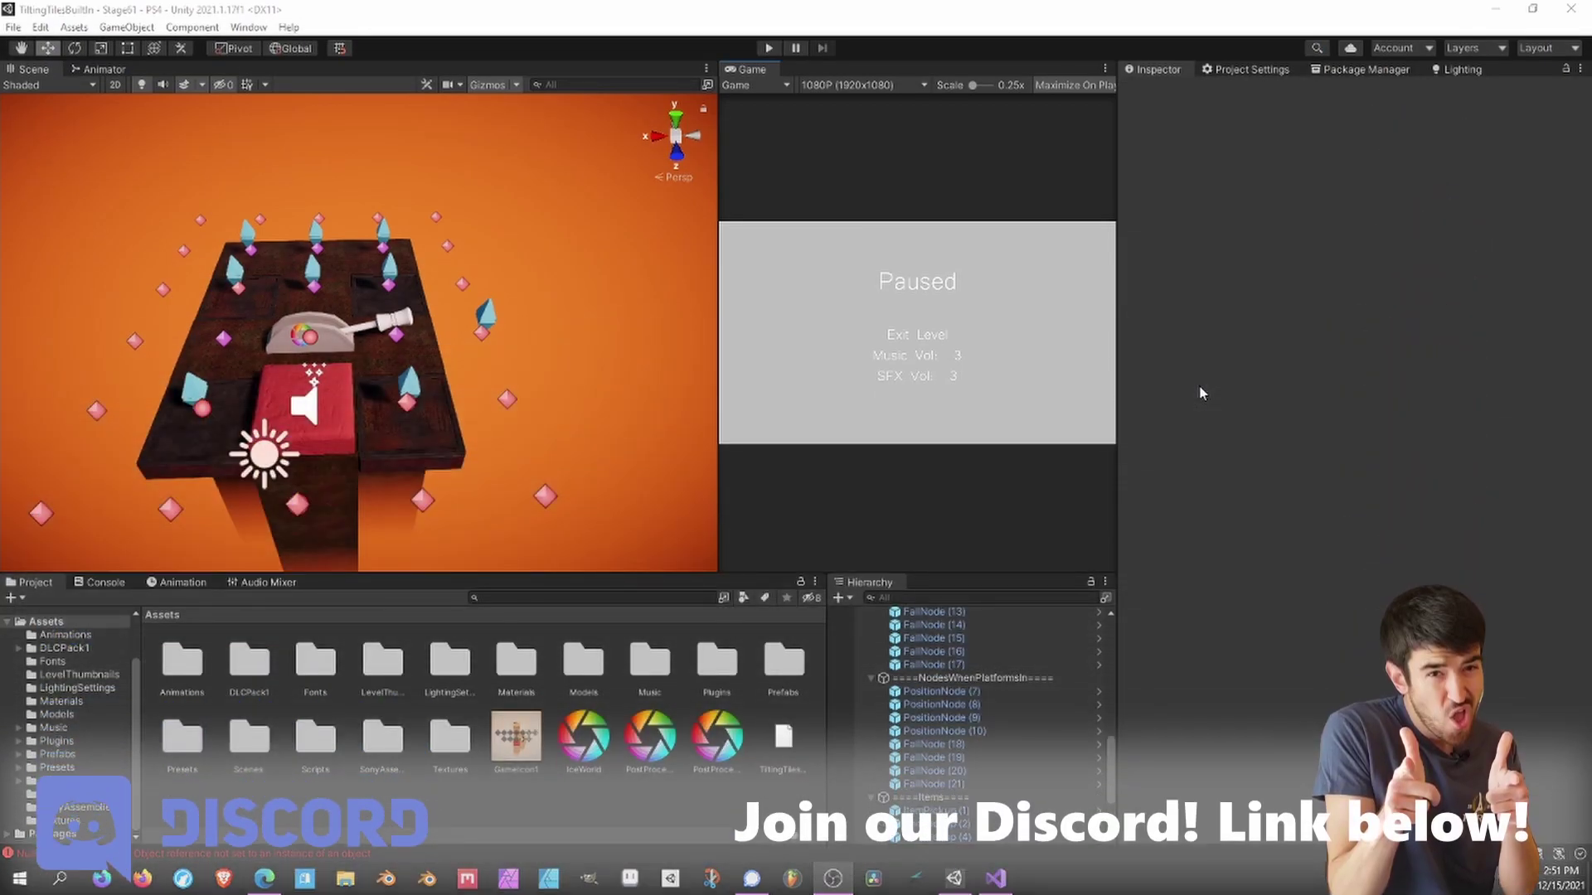
{"action": "middle_click_drag", "start_coordinate": [504, 369], "coordinate": [485, 241]}
{"action": "right_click_drag", "start_coordinate": [487, 248], "coordinate": [432, 376]}
{"action": "middle_click_drag", "start_coordinate": [455, 405], "coordinate": [415, 334]}
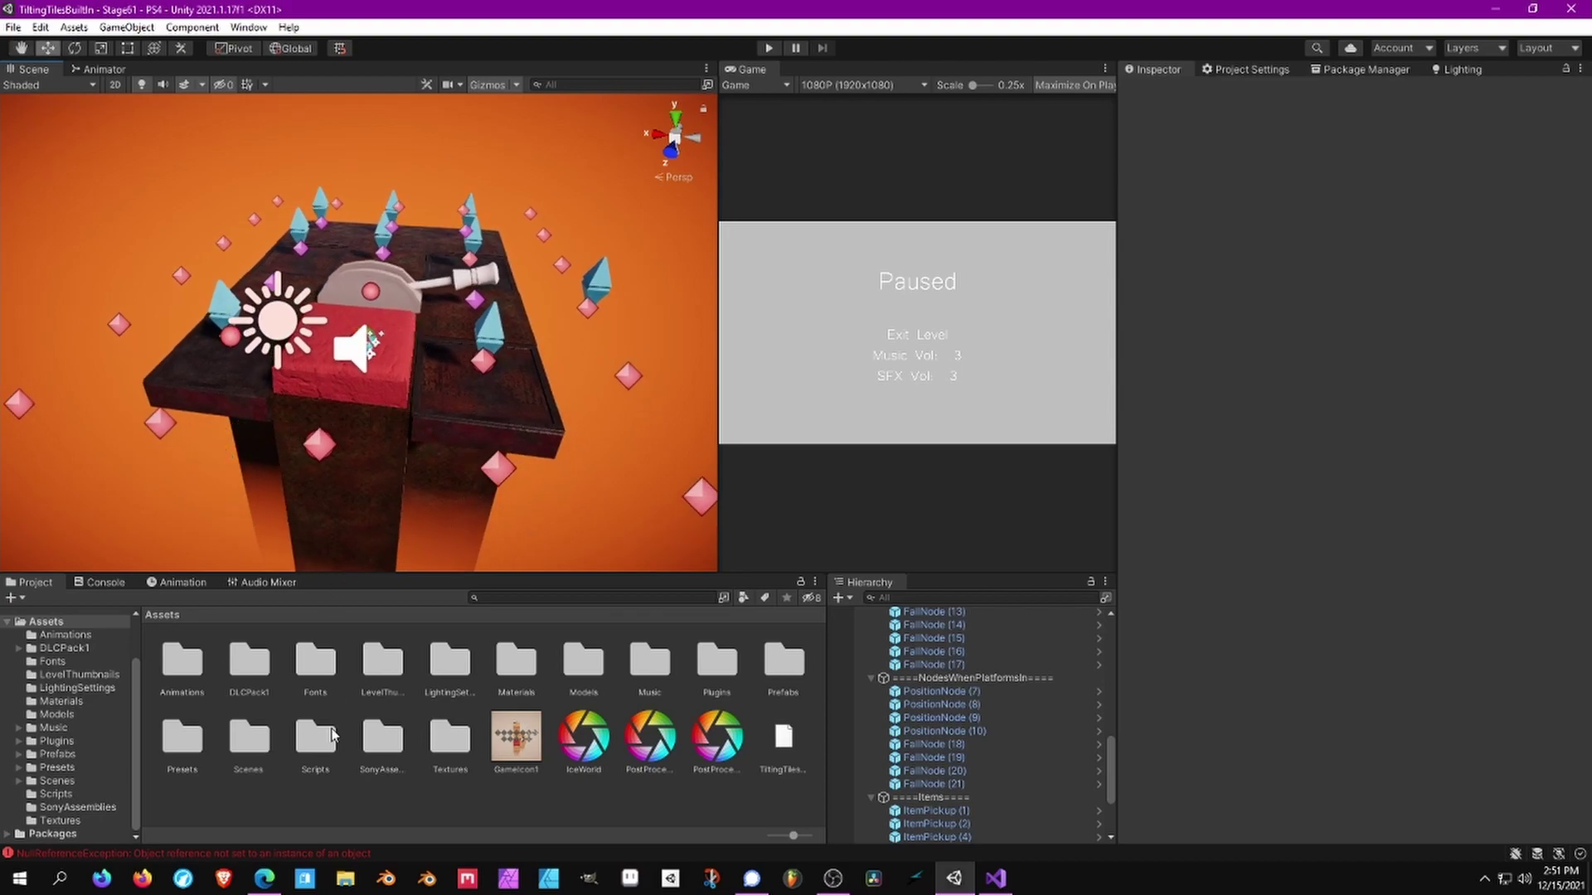
Step: Open the Stage59 scene from the DLC_Stages folder of DLCPack1
{"action": "double_click", "coordinate": [249, 736]}
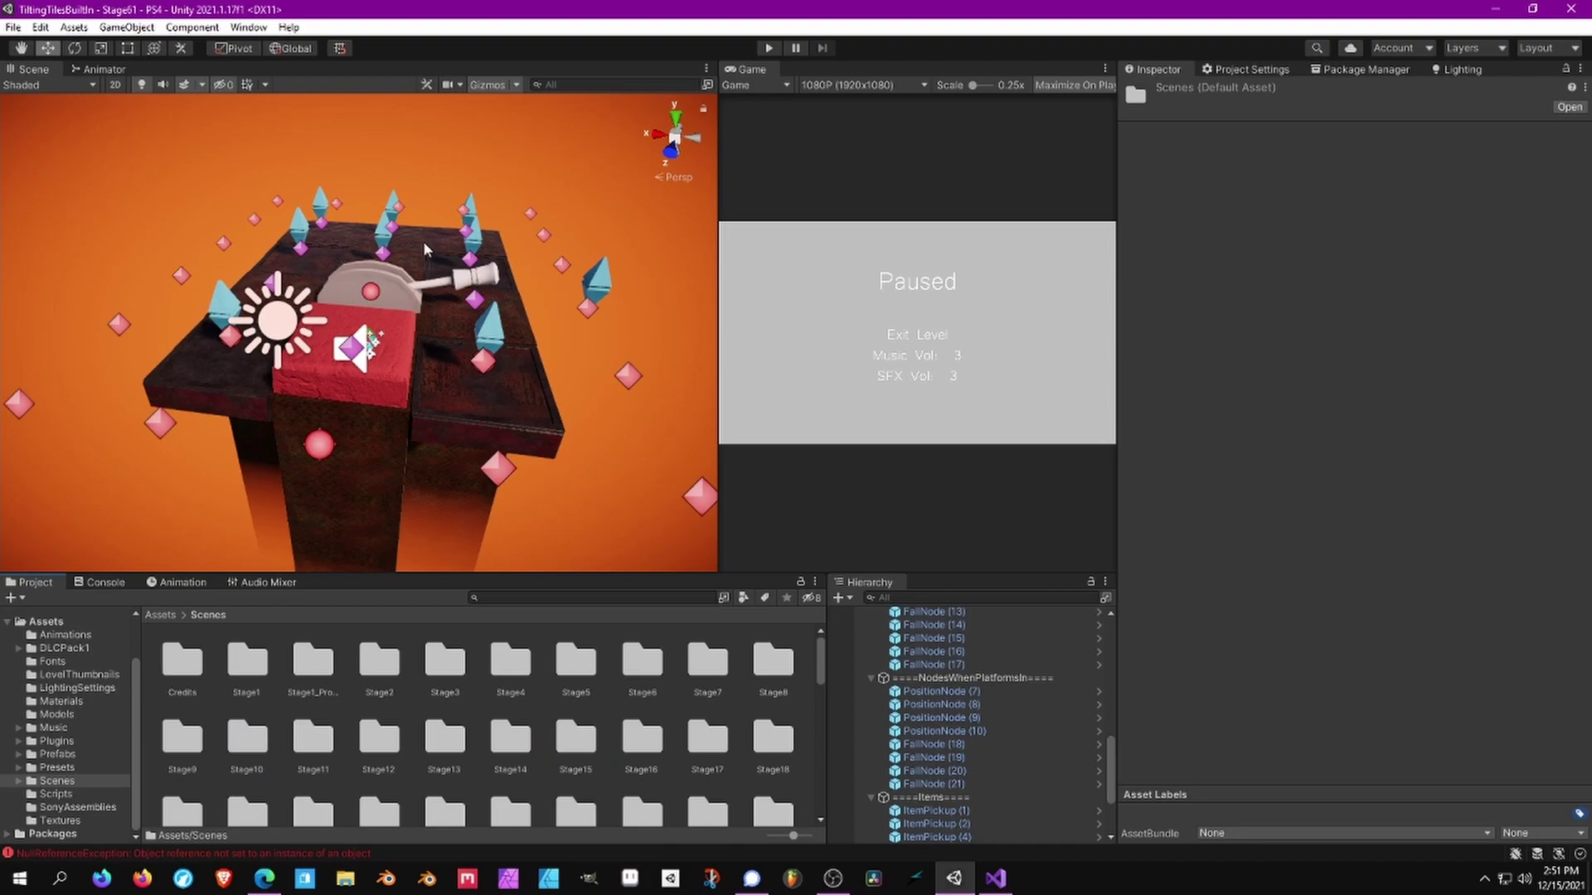
{"action": "scroll", "coordinate": [544, 710], "scroll_direction": "down", "scroll_amount": 3}
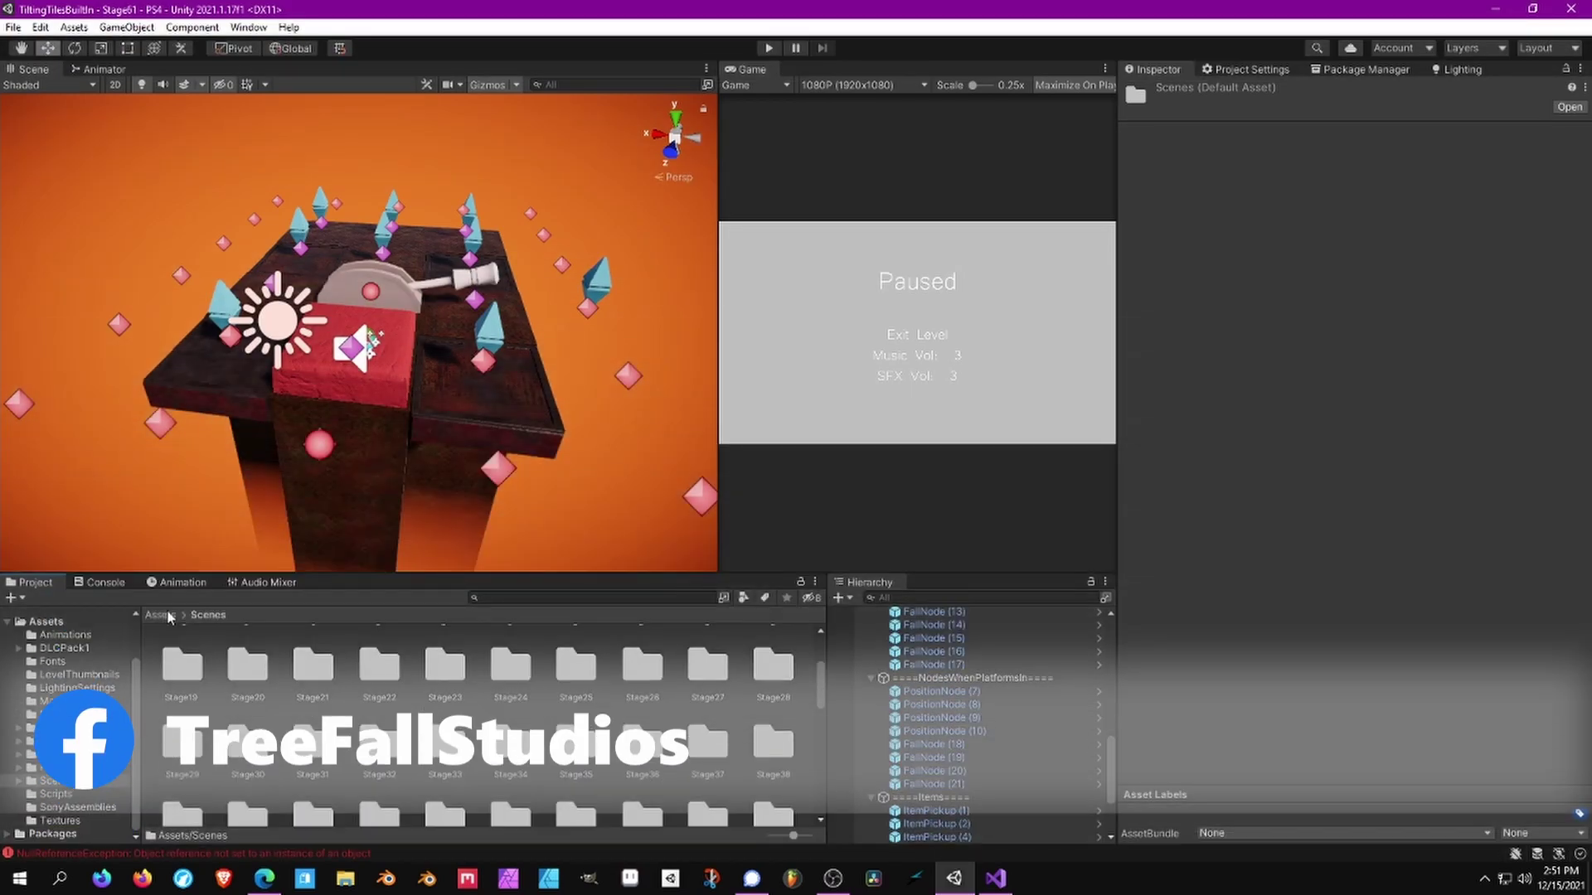
{"action": "left_click", "coordinate": [165, 616]}
{"action": "left_click", "coordinate": [250, 652]}
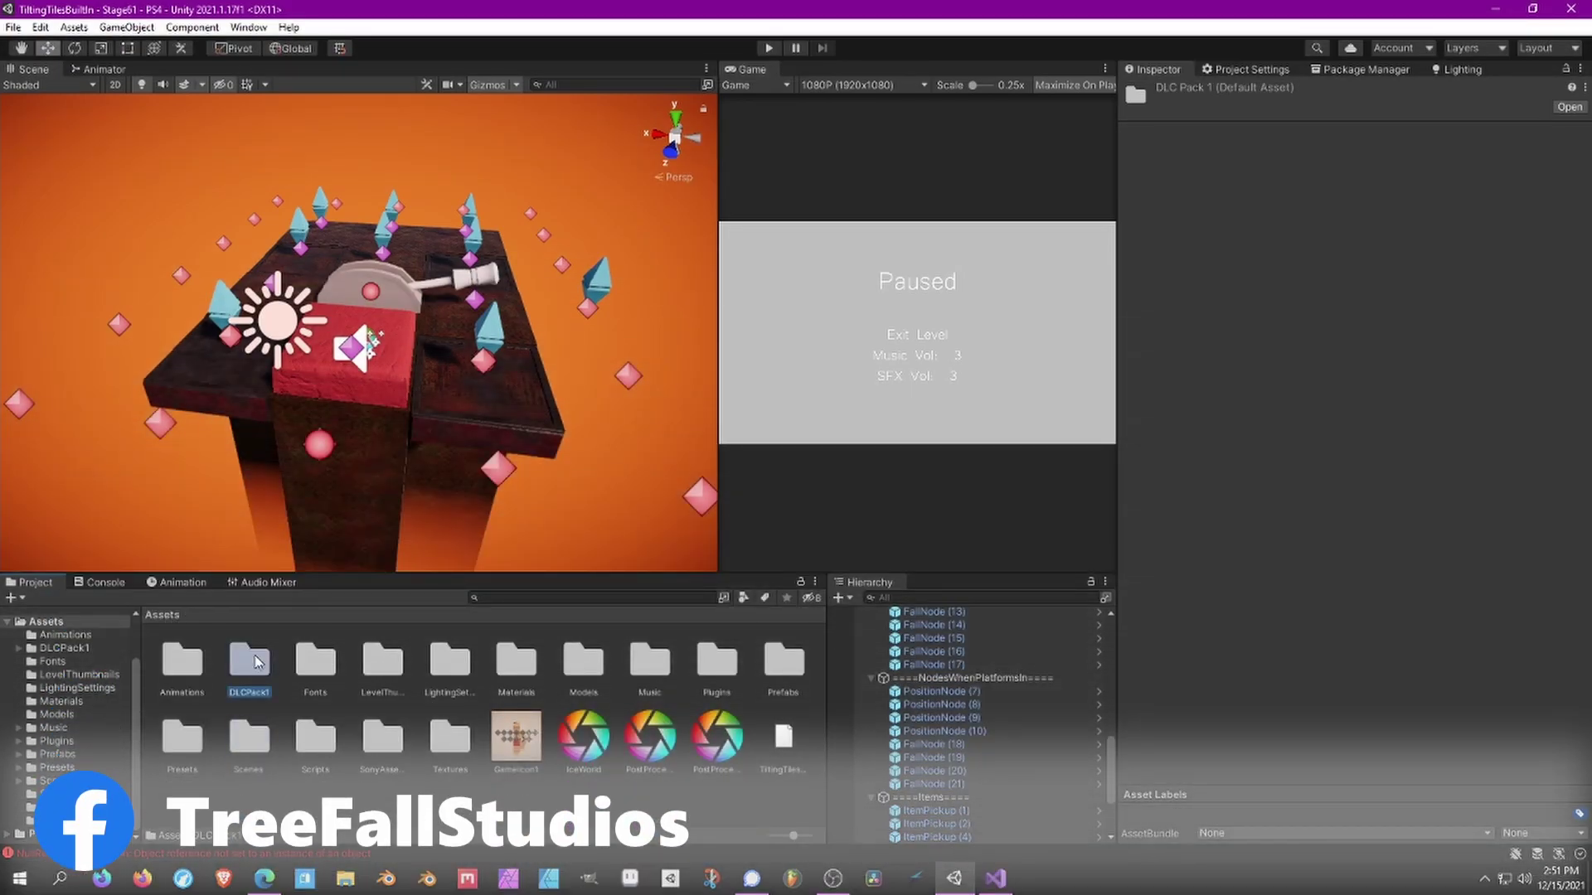
{"action": "double_click", "coordinate": [253, 657]}
{"action": "double_click", "coordinate": [507, 661]}
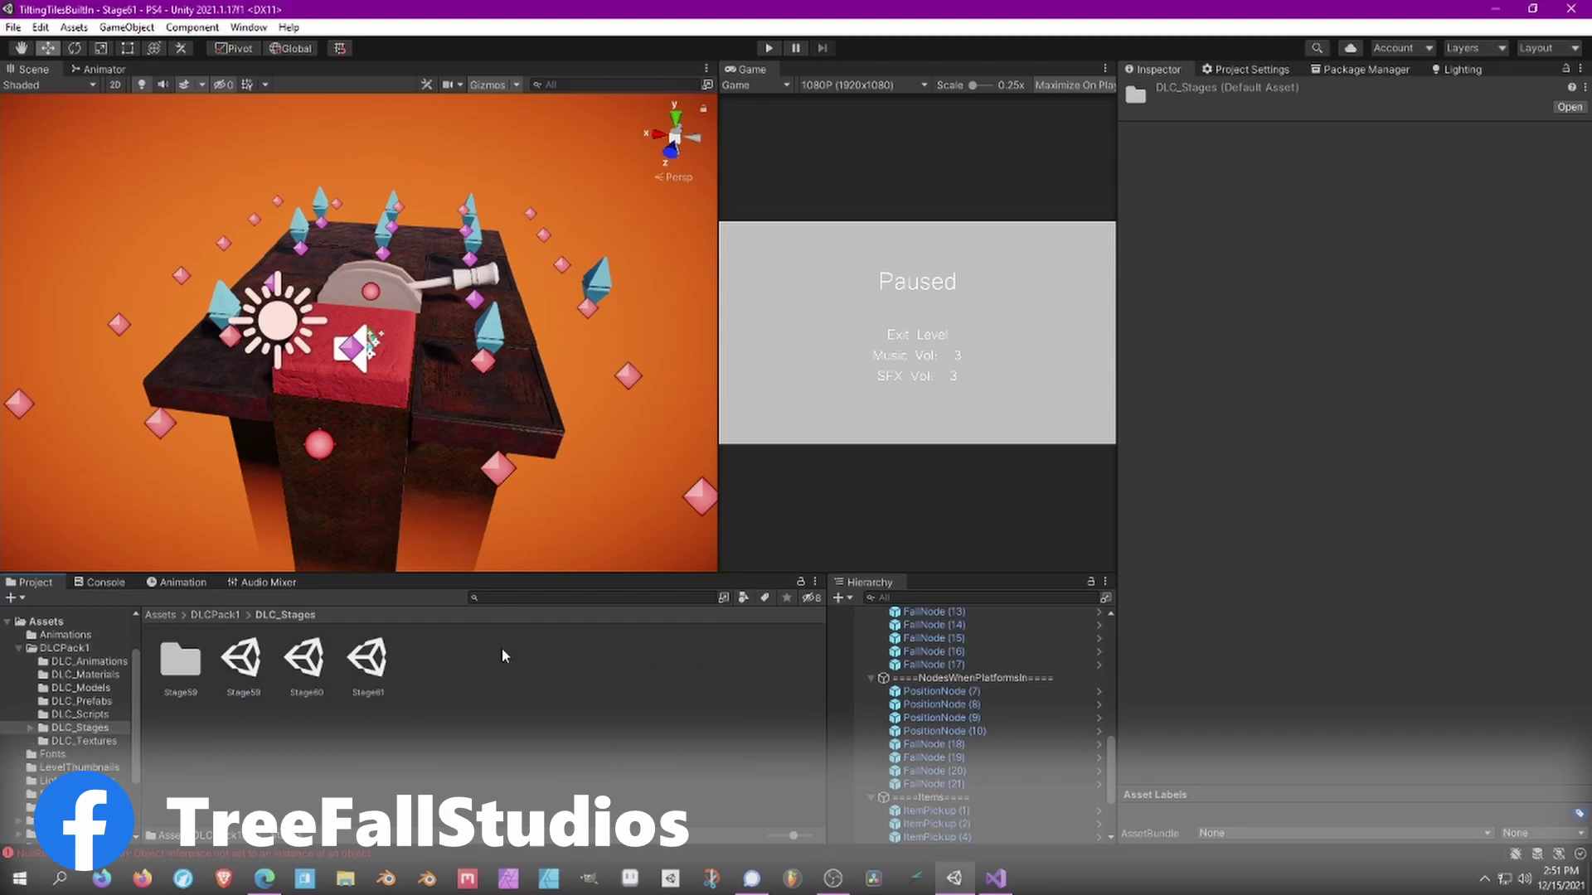
{"action": "double_click", "coordinate": [242, 660]}
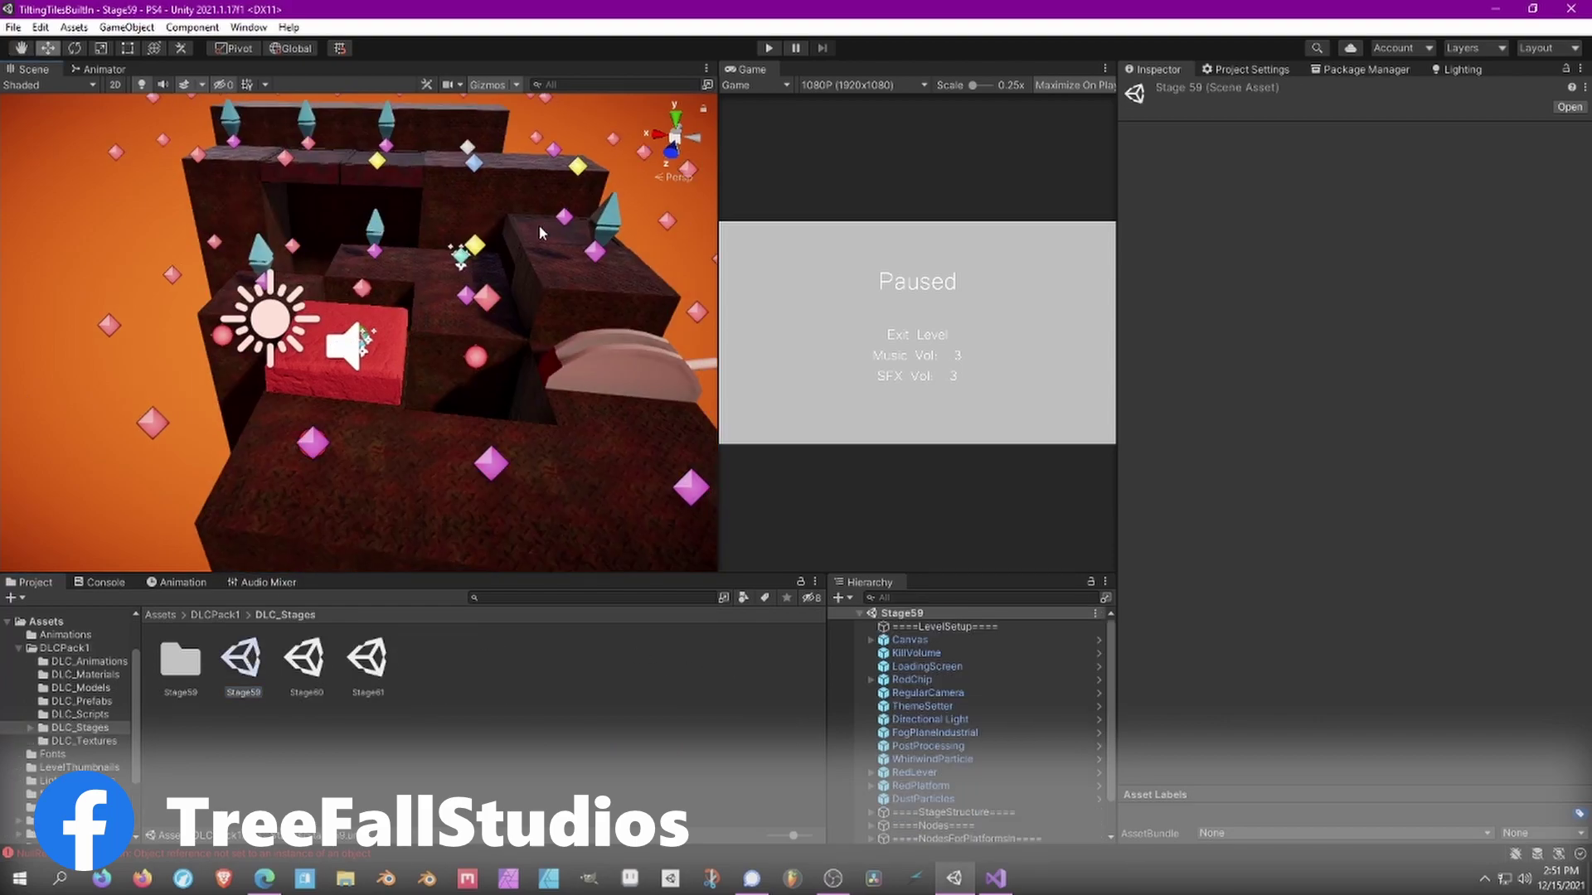
Step: Start a play test of Stage59 and bring the red tile to the crystal at the far end of the front row
{"action": "left_click", "coordinate": [768, 49]}
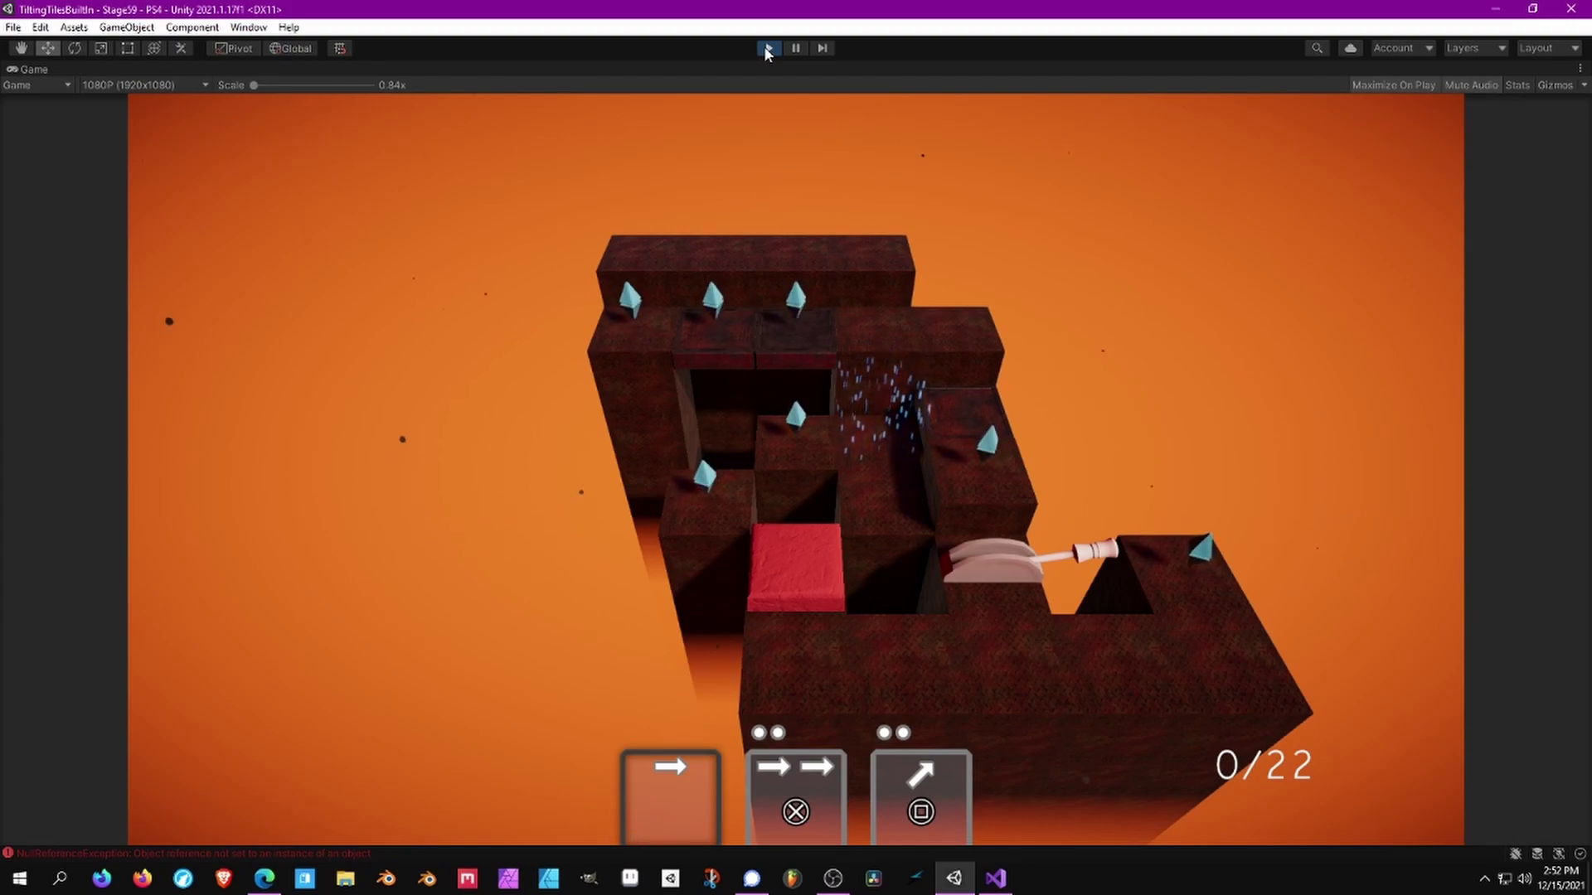
{"action": "key", "text": "Right"}
{"action": "key", "text": "Right"}
{"action": "key", "text": "Right"}
{"action": "key", "text": "Up"}
{"action": "key", "text": "Left"}
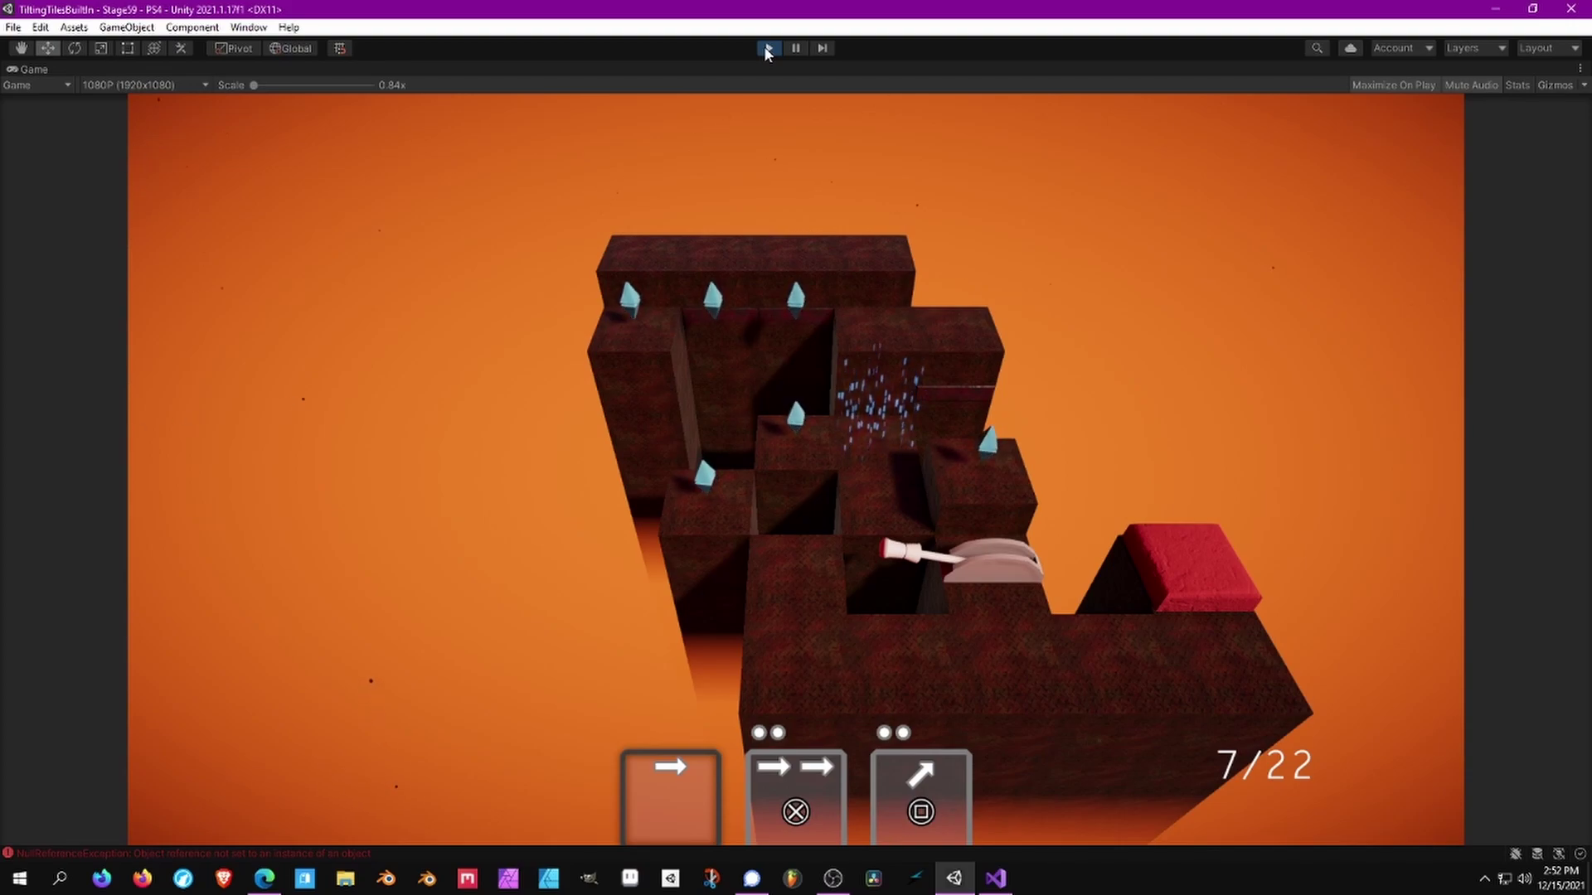
Step: Bring the red tile back along the front row to its starting block, push the lever, and stop the play test
{"action": "key", "text": "Down"}
{"action": "key", "text": "Left"}
{"action": "key", "text": "Left"}
{"action": "key", "text": "Left"}
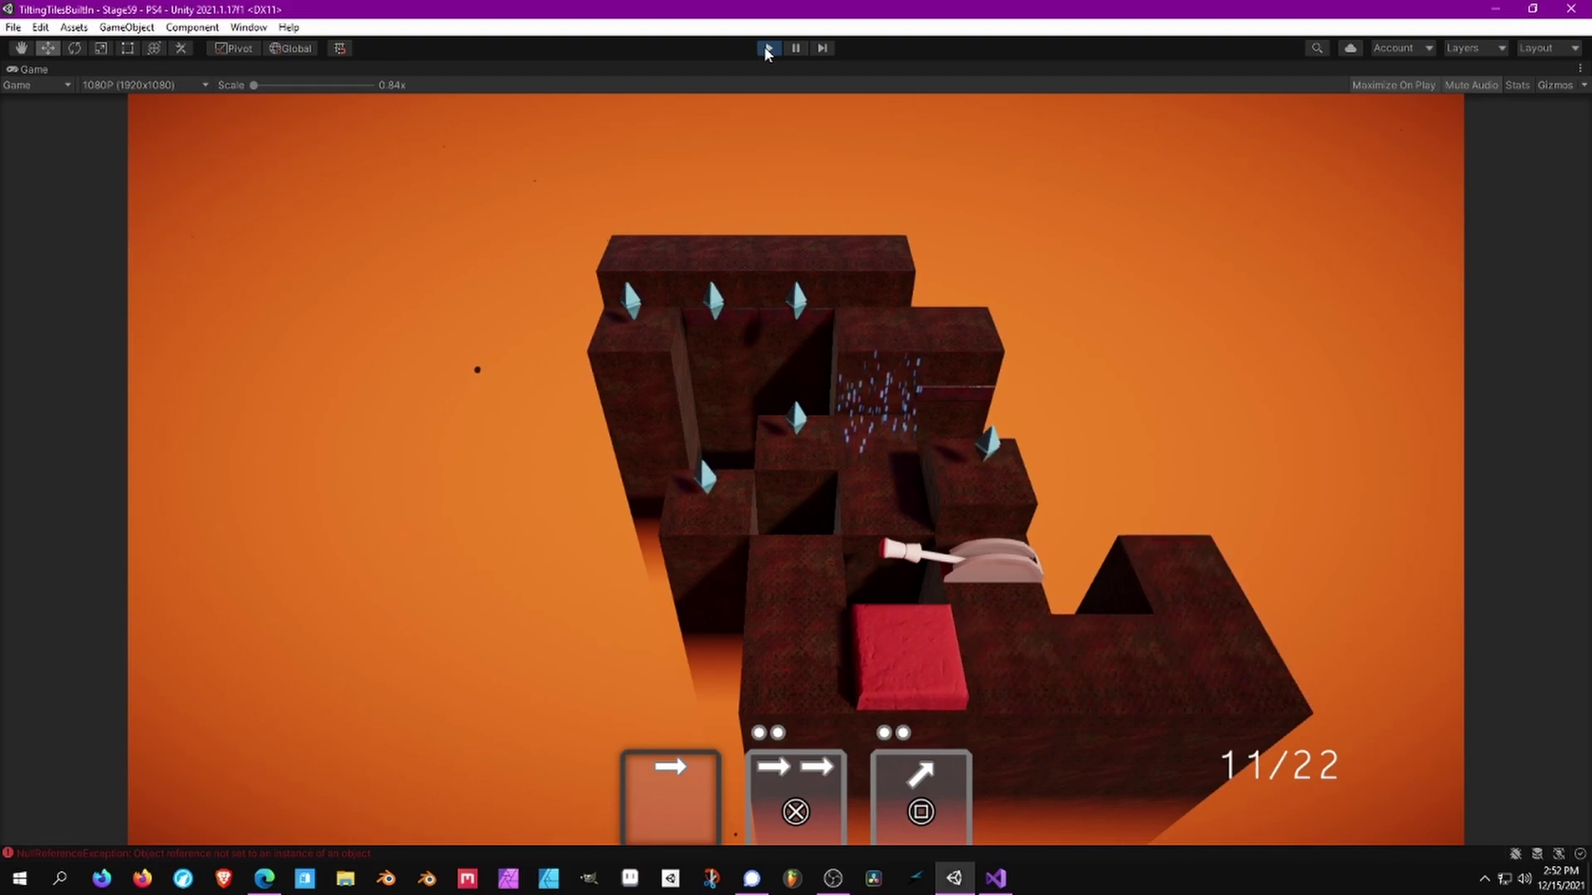
{"action": "key", "text": "Left"}
{"action": "key", "text": "Up"}
{"action": "key", "text": "Right"}
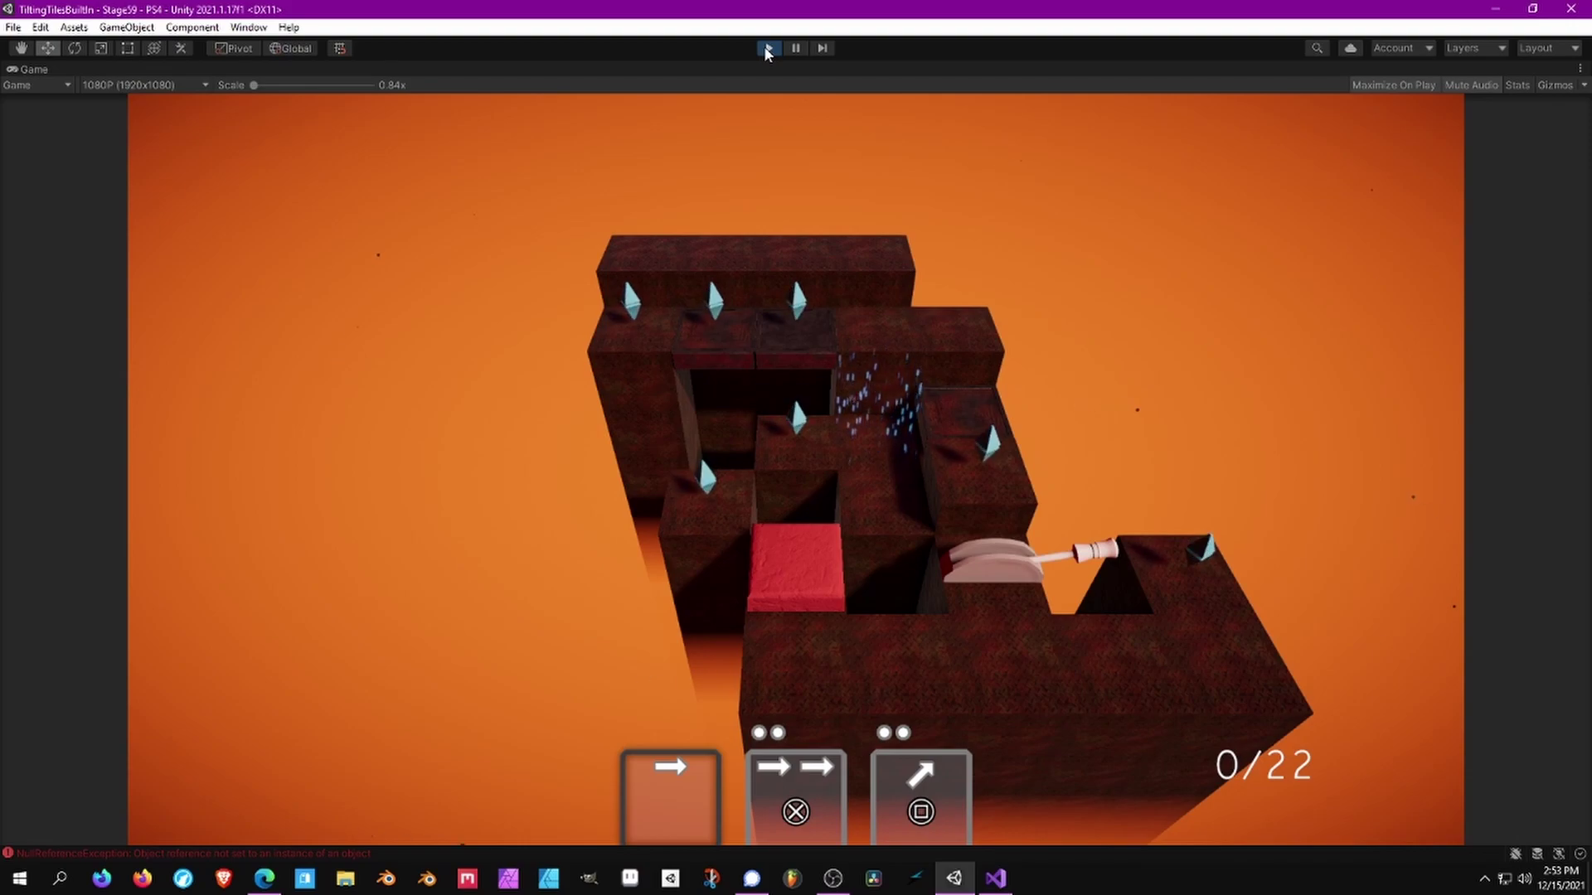
{"action": "left_click", "coordinate": [764, 46]}
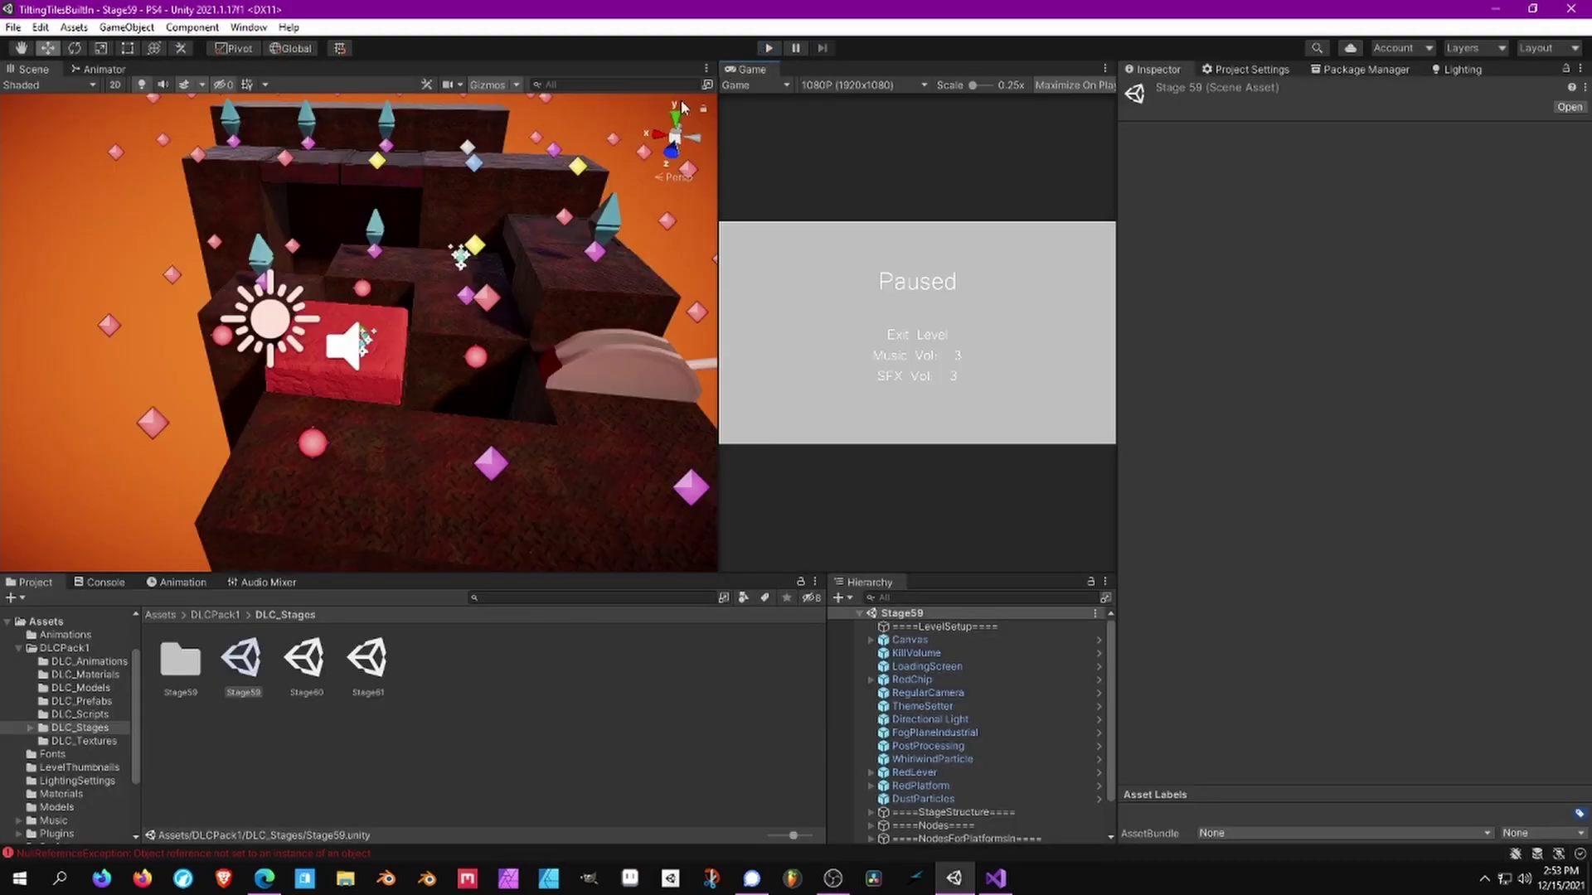
Step: Enable Start Left in the Red Lever script of the lever's Cylinder object and save the scene
{"action": "right_click_drag", "start_coordinate": [460, 231], "coordinate": [497, 264]}
{"action": "scroll", "coordinate": [502, 286], "scroll_direction": "down", "scroll_amount": 2}
{"action": "middle_click_drag", "start_coordinate": [496, 299], "coordinate": [398, 365]}
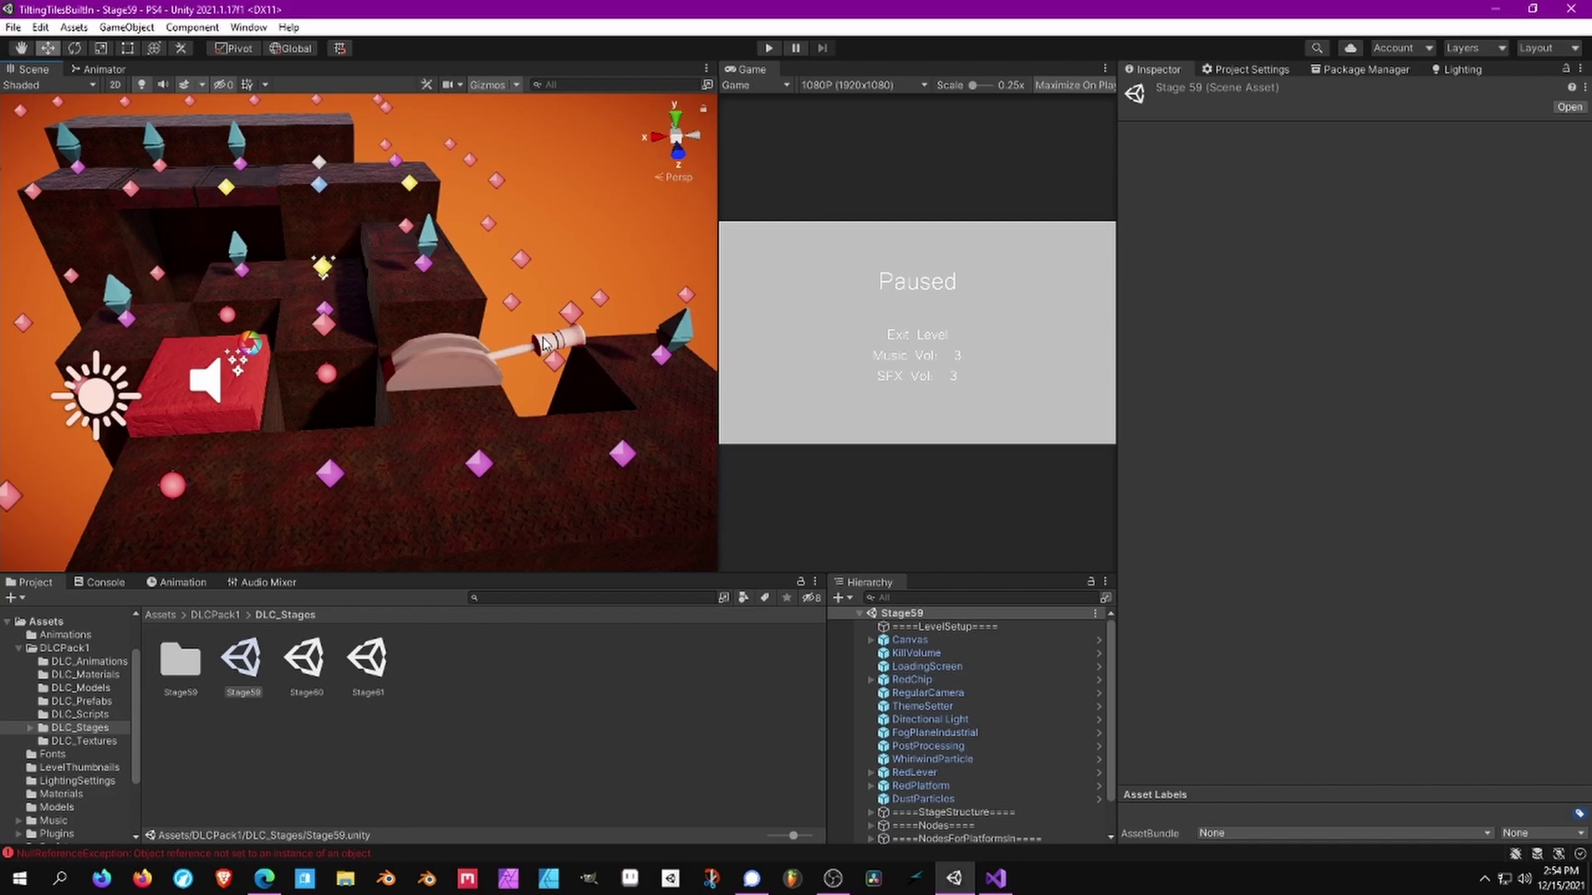
{"action": "left_click", "coordinate": [543, 342]}
{"action": "scroll", "coordinate": [1236, 423], "scroll_direction": "down", "scroll_amount": 5}
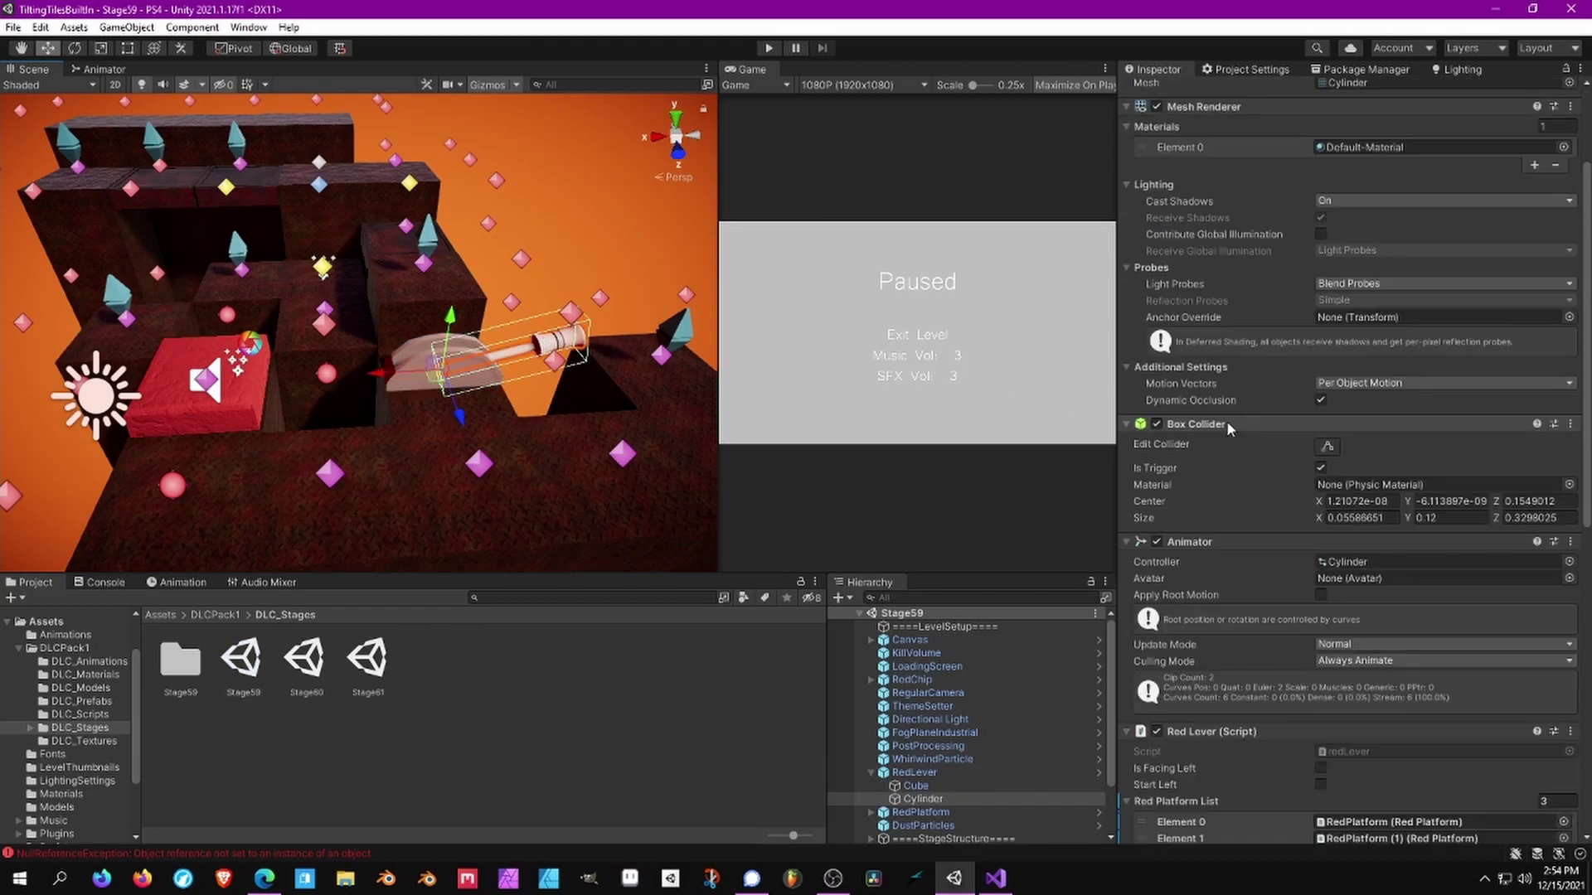
{"action": "scroll", "coordinate": [1239, 418], "scroll_direction": "down", "scroll_amount": 4}
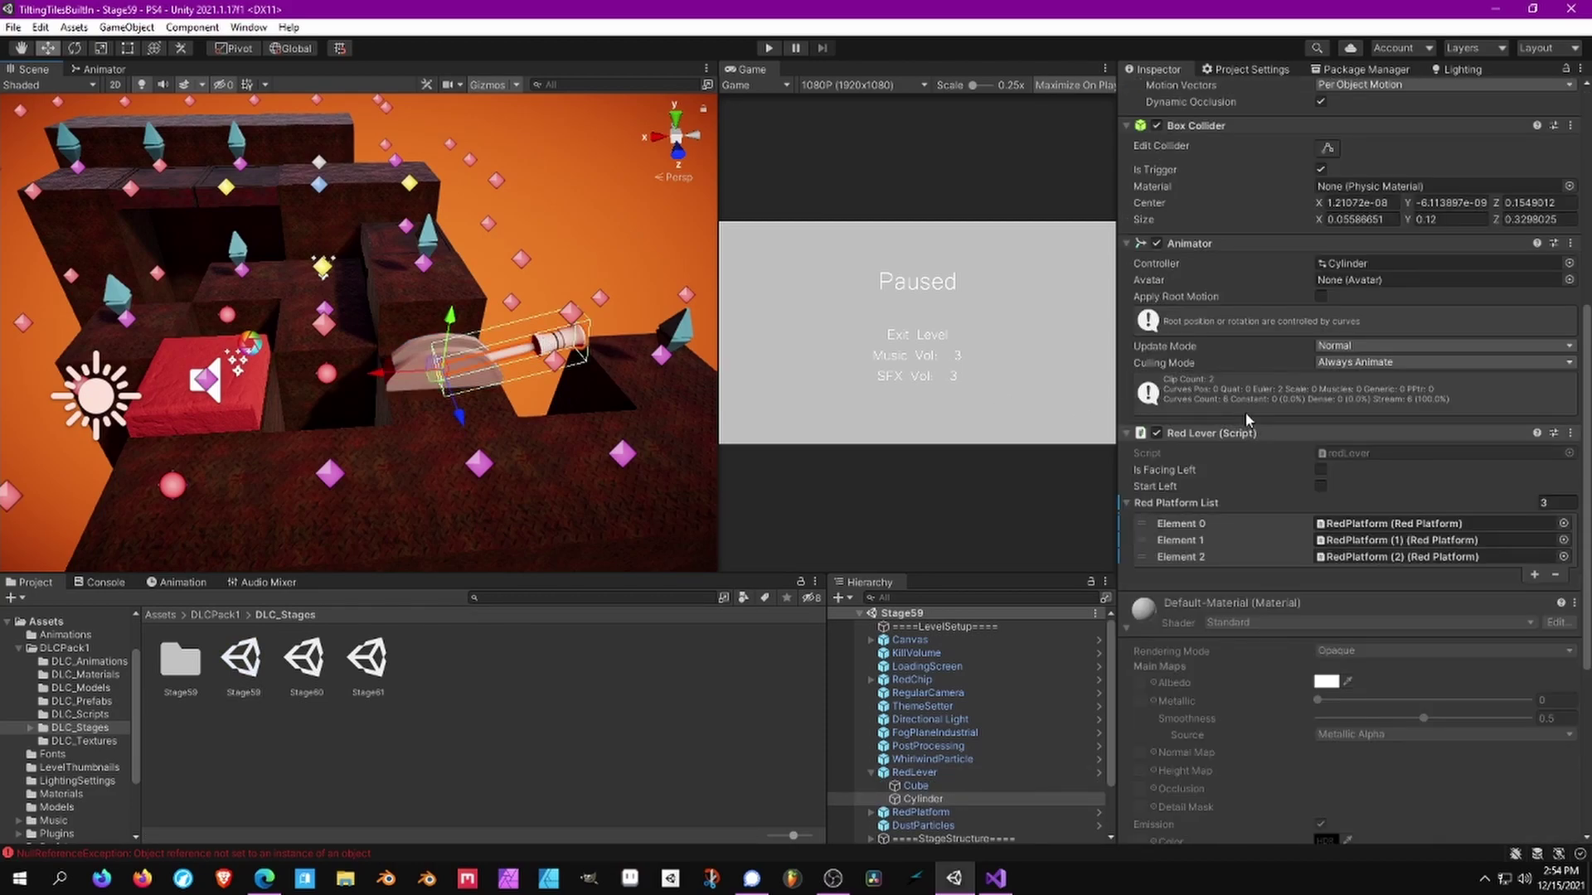
{"action": "left_click", "coordinate": [1320, 488]}
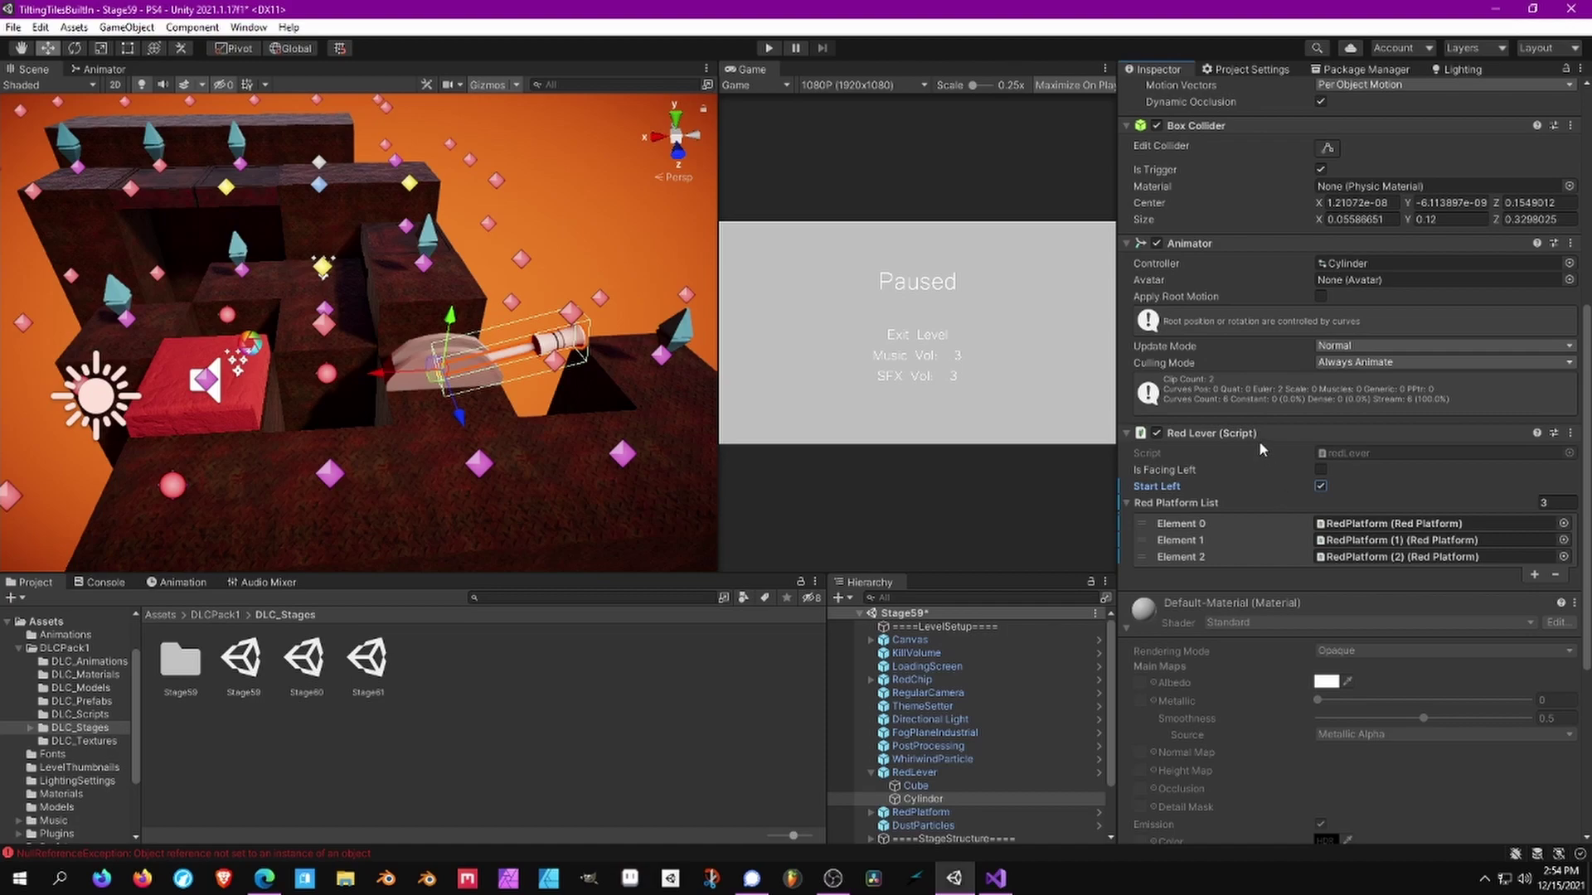
{"action": "right_click_drag", "start_coordinate": [531, 321], "coordinate": [469, 178]}
{"action": "left_click", "coordinate": [462, 126]}
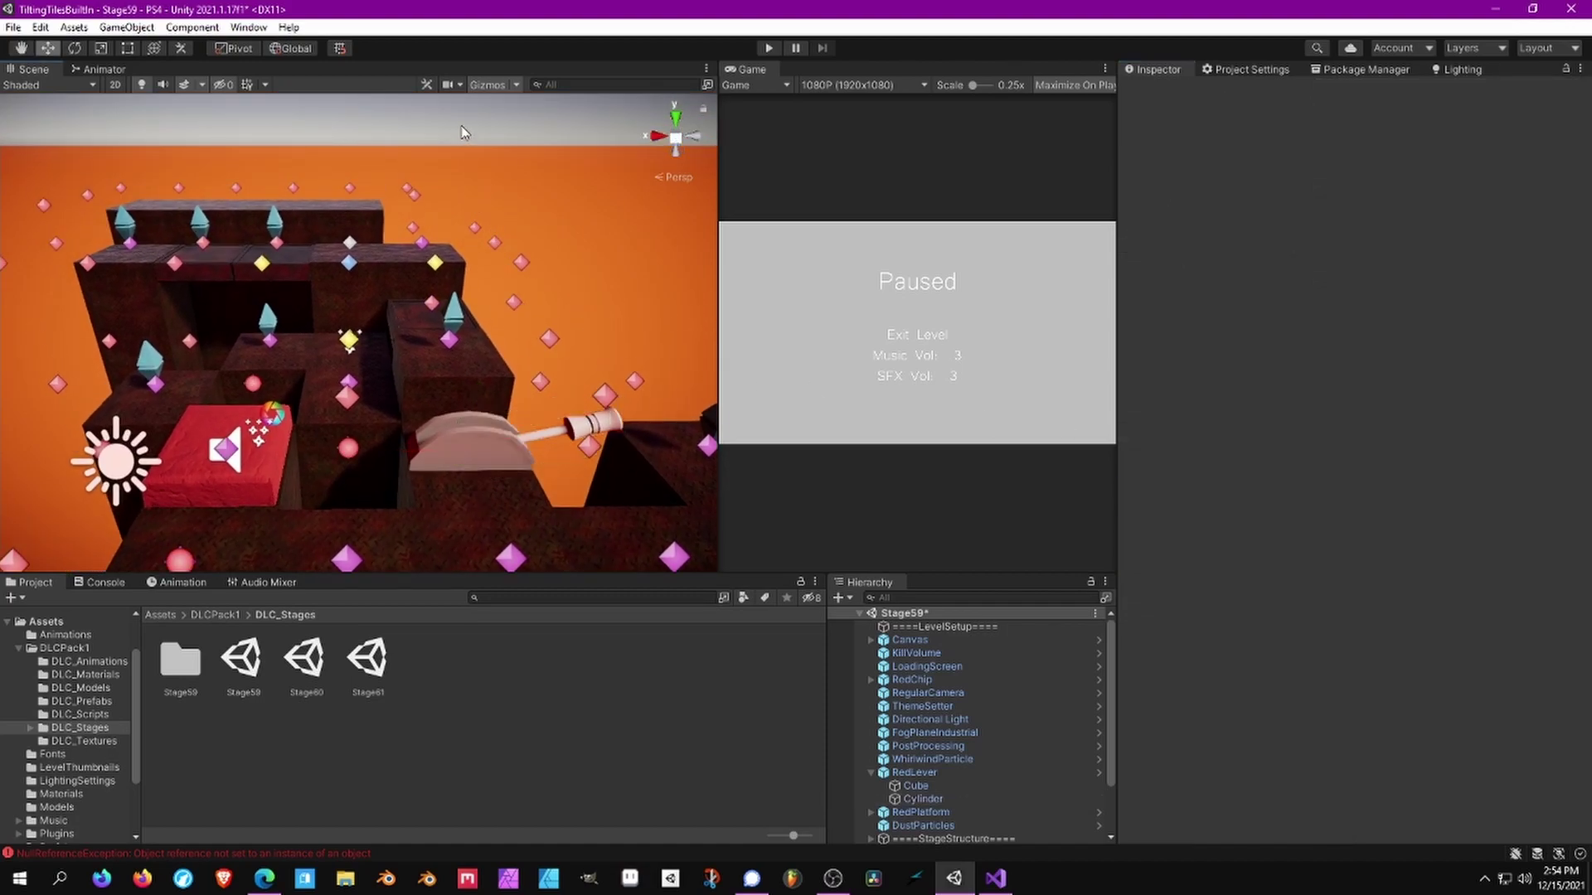
{"action": "left_click", "coordinate": [12, 28]}
{"action": "left_click", "coordinate": [52, 105]}
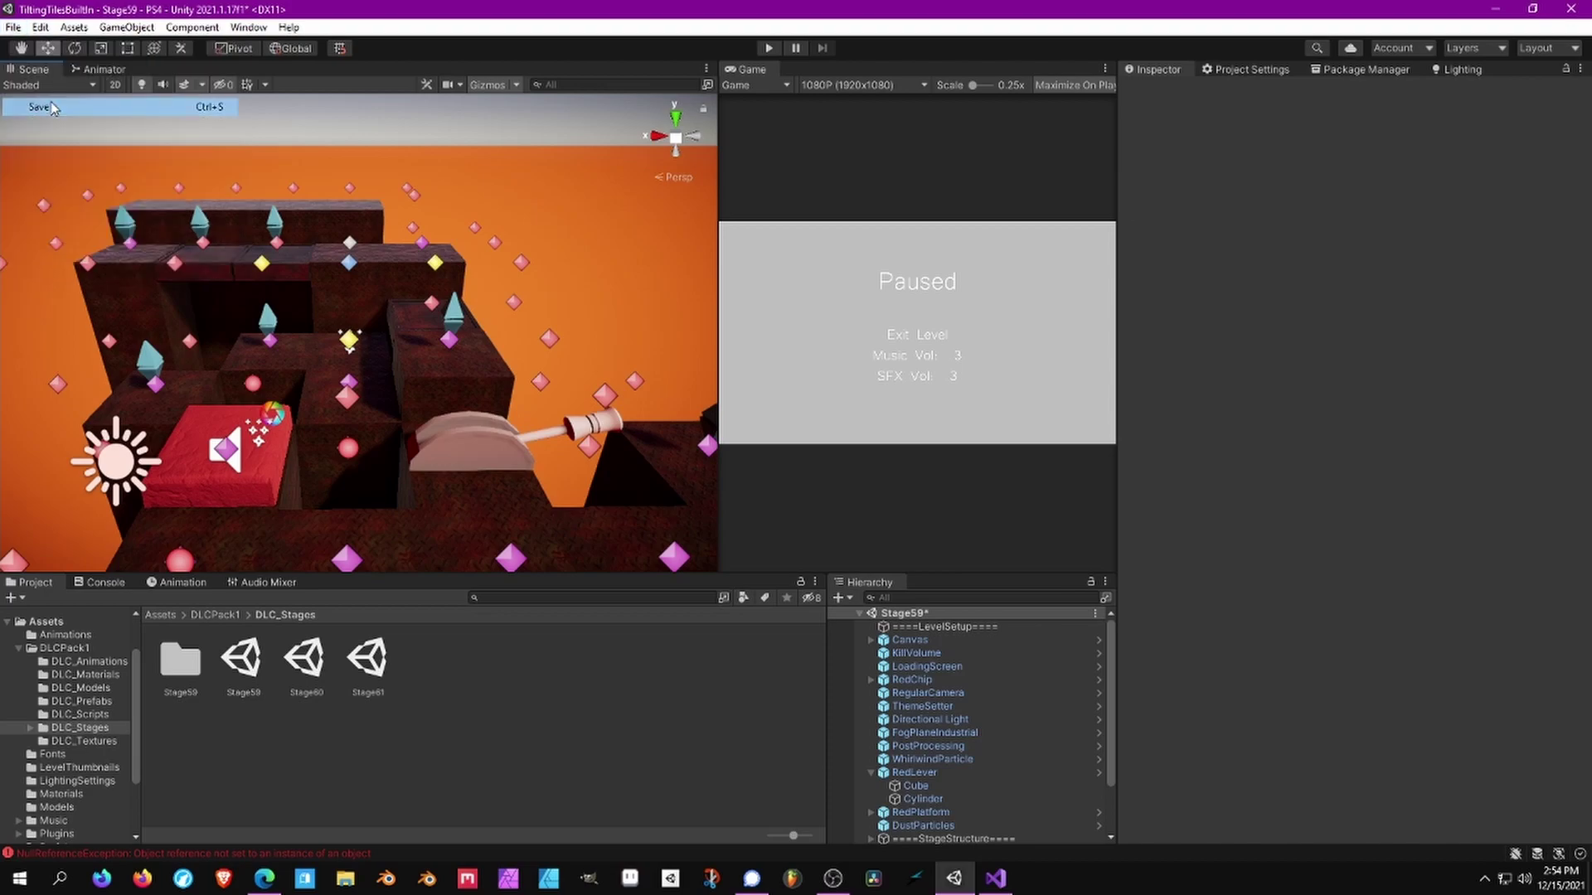
{"action": "right_click_drag", "start_coordinate": [345, 242], "coordinate": [347, 325]}
{"action": "scroll", "coordinate": [348, 327], "scroll_direction": "down", "scroll_amount": 2}
{"action": "left_click_drag", "start_coordinate": [347, 329], "coordinate": [380, 303], "text": "alt"}
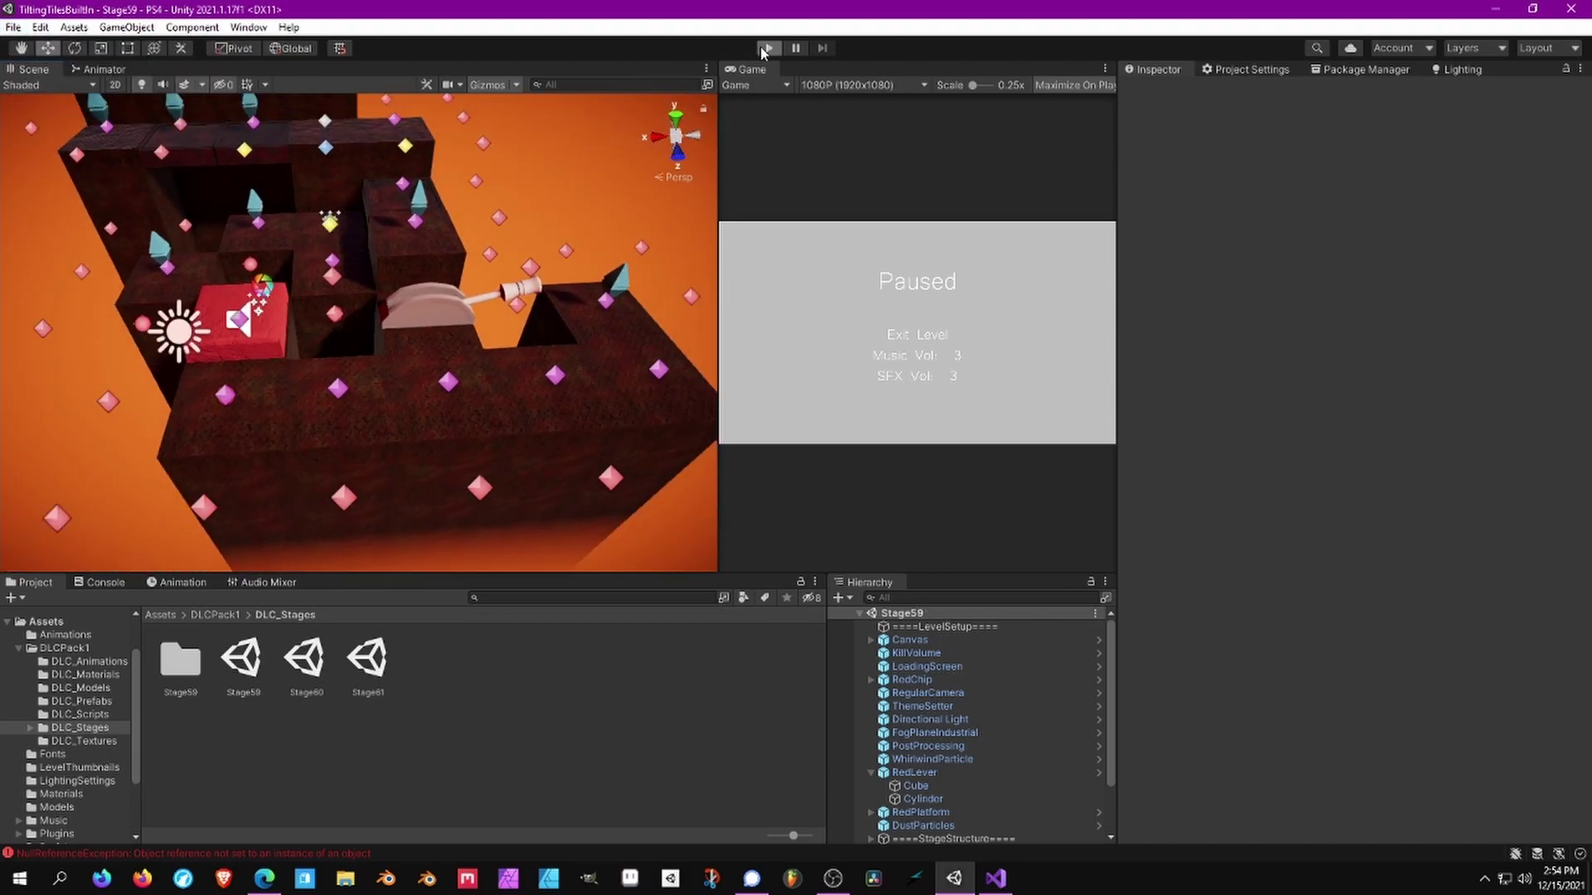
{"action": "right_click_drag", "start_coordinate": [466, 239], "coordinate": [496, 266]}
{"action": "middle_click_drag", "start_coordinate": [498, 251], "coordinate": [540, 256]}
{"action": "middle_click_drag", "start_coordinate": [396, 257], "coordinate": [452, 278]}
{"action": "middle_click_drag", "start_coordinate": [444, 204], "coordinate": [557, 266]}
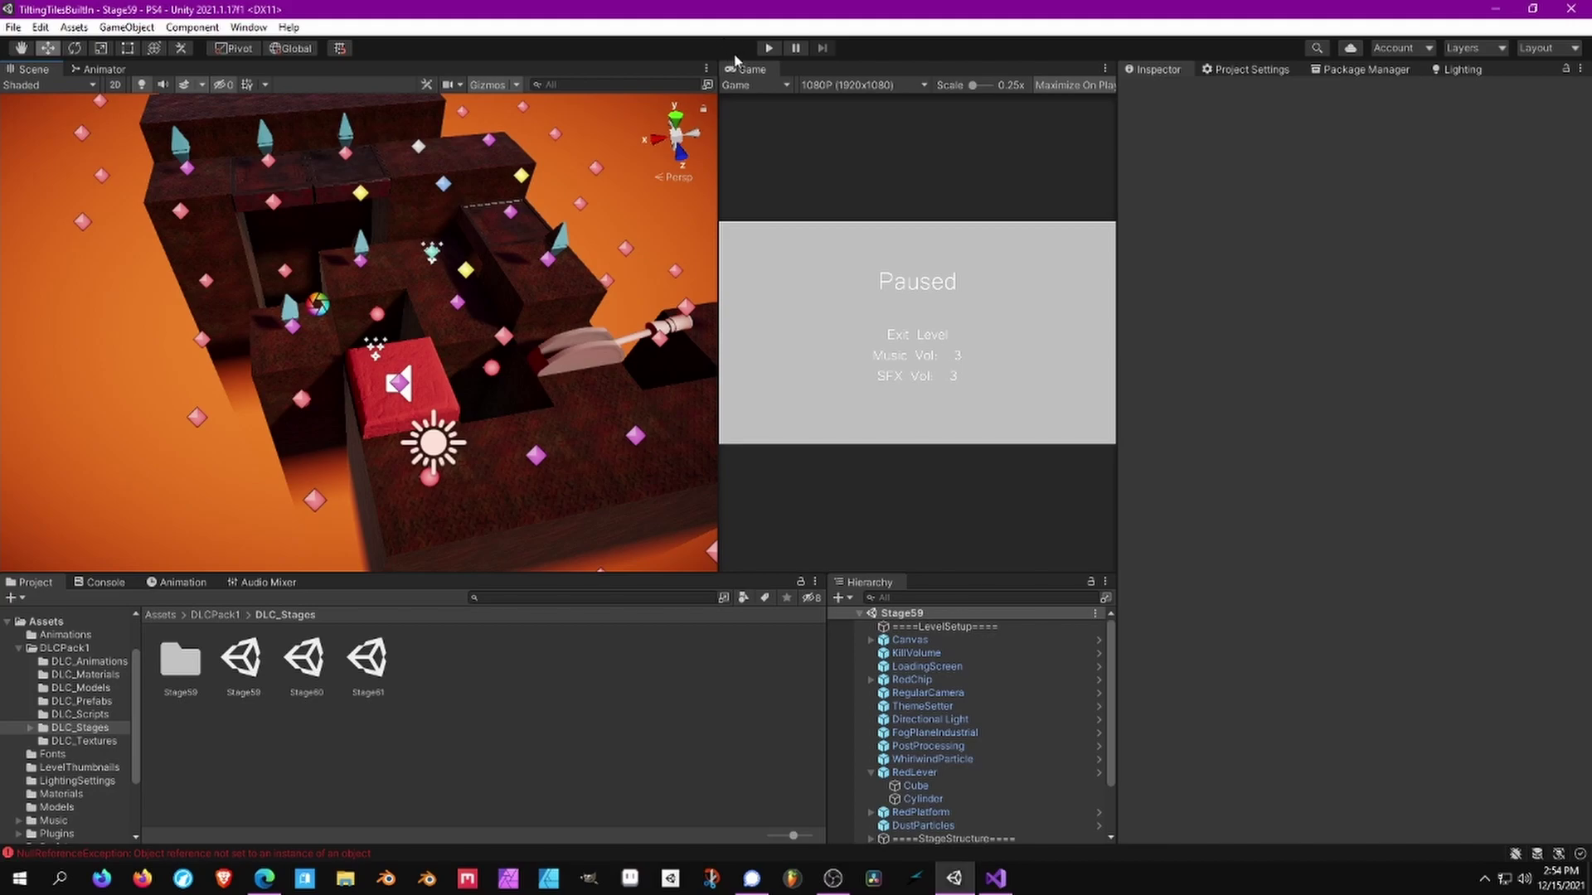
Step: Start another play test of Stage59 and flip the lever by tilting the red tile from its starting block
{"action": "left_click", "coordinate": [769, 47]}
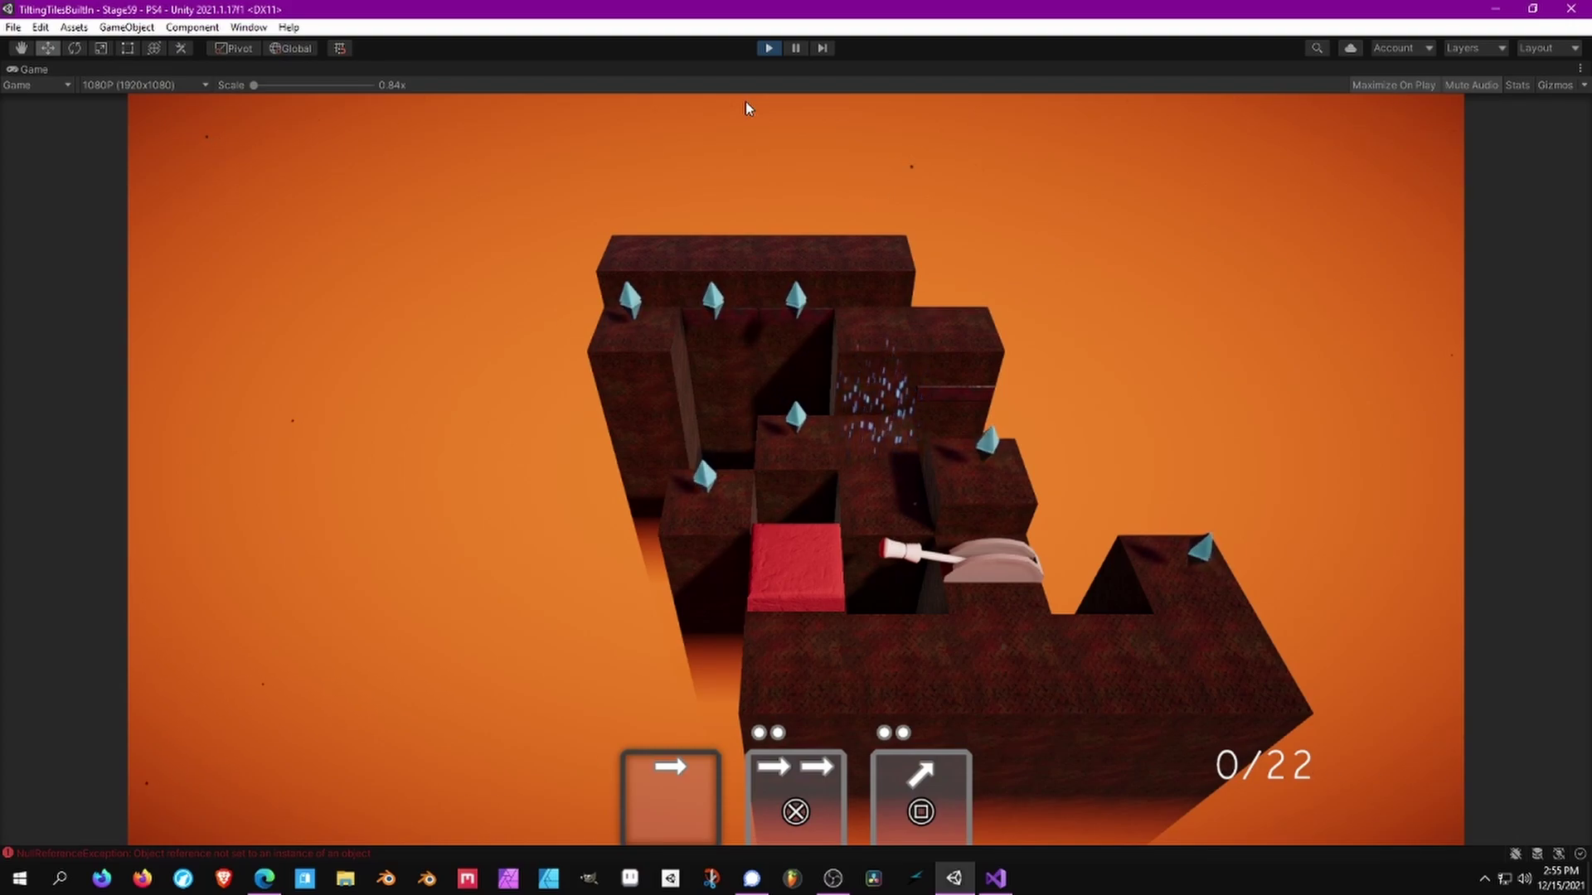
{"action": "key", "text": "3"}
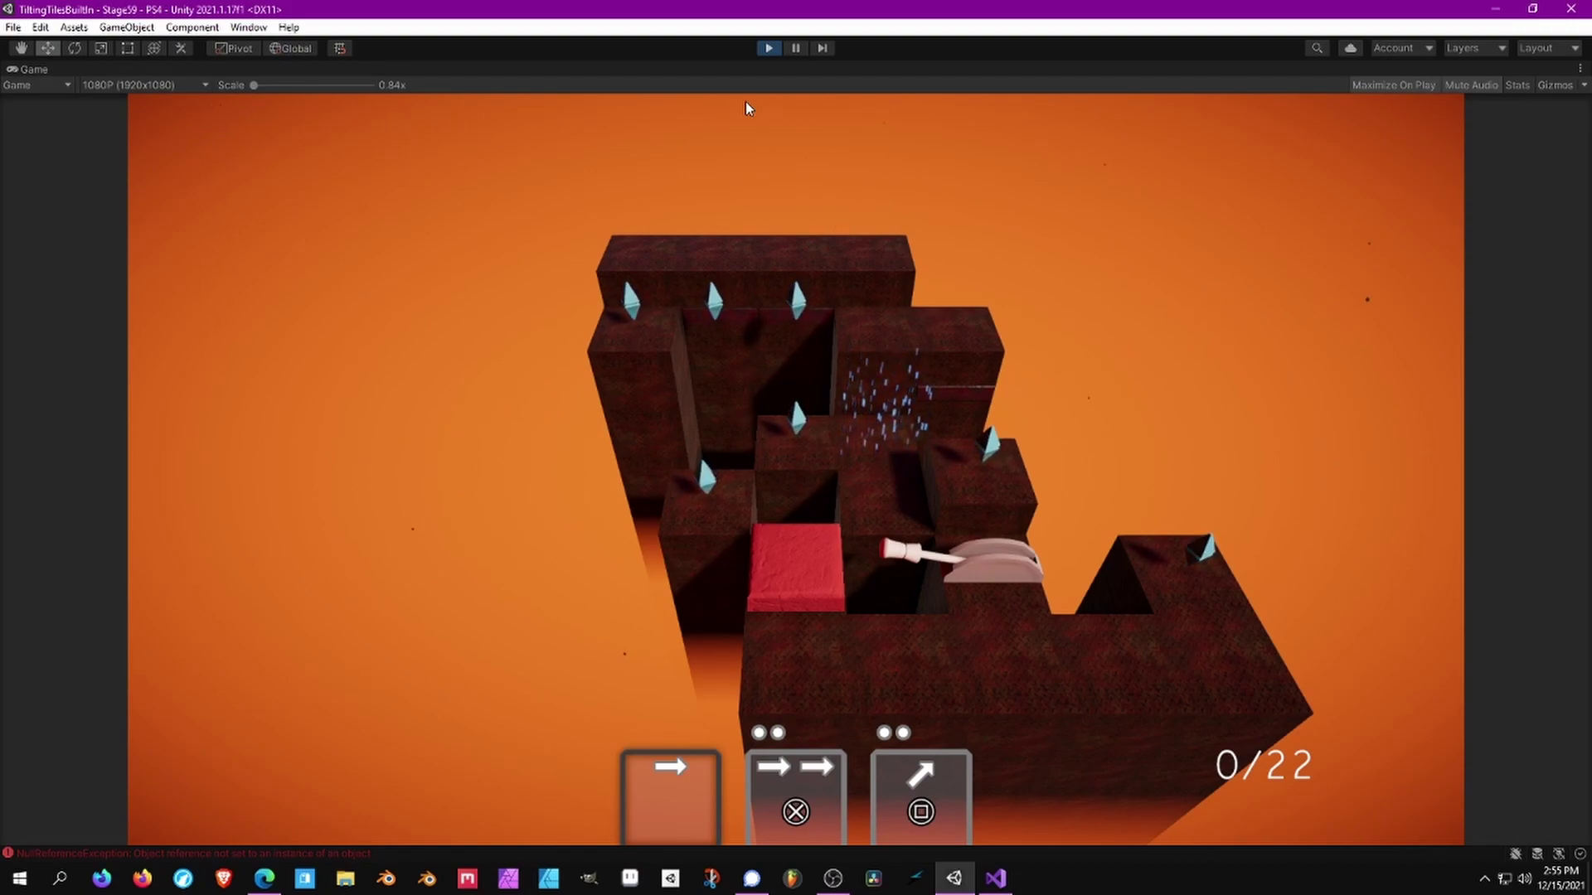
{"action": "key", "text": "Right"}
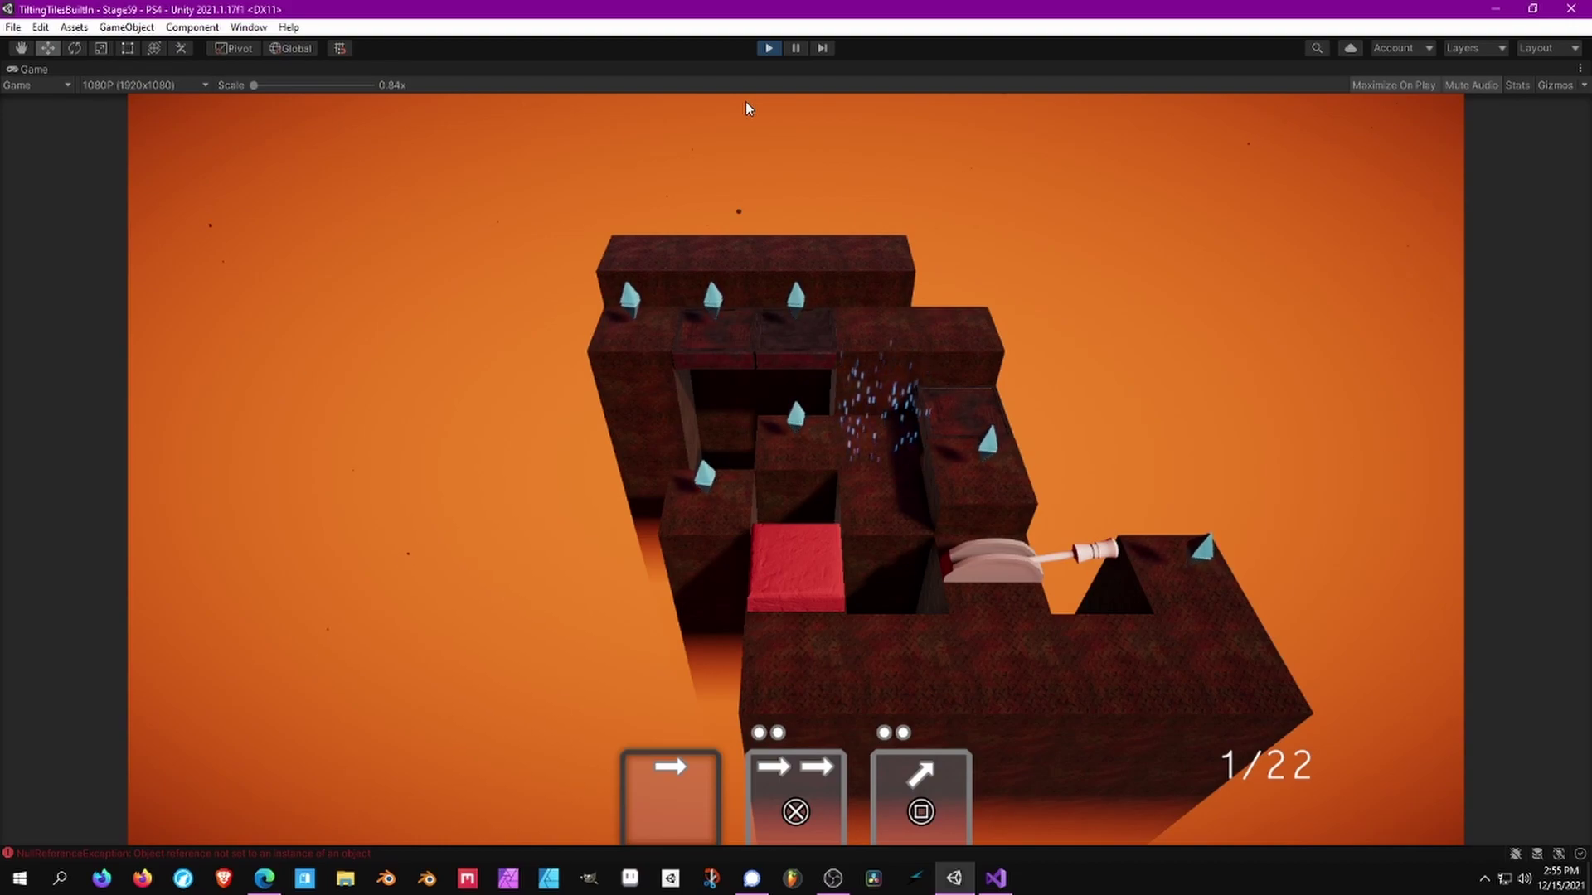
Step: Use the double-move card to take the red tile along the front row and collect the crystal at its far end
{"action": "key", "text": "Down"}
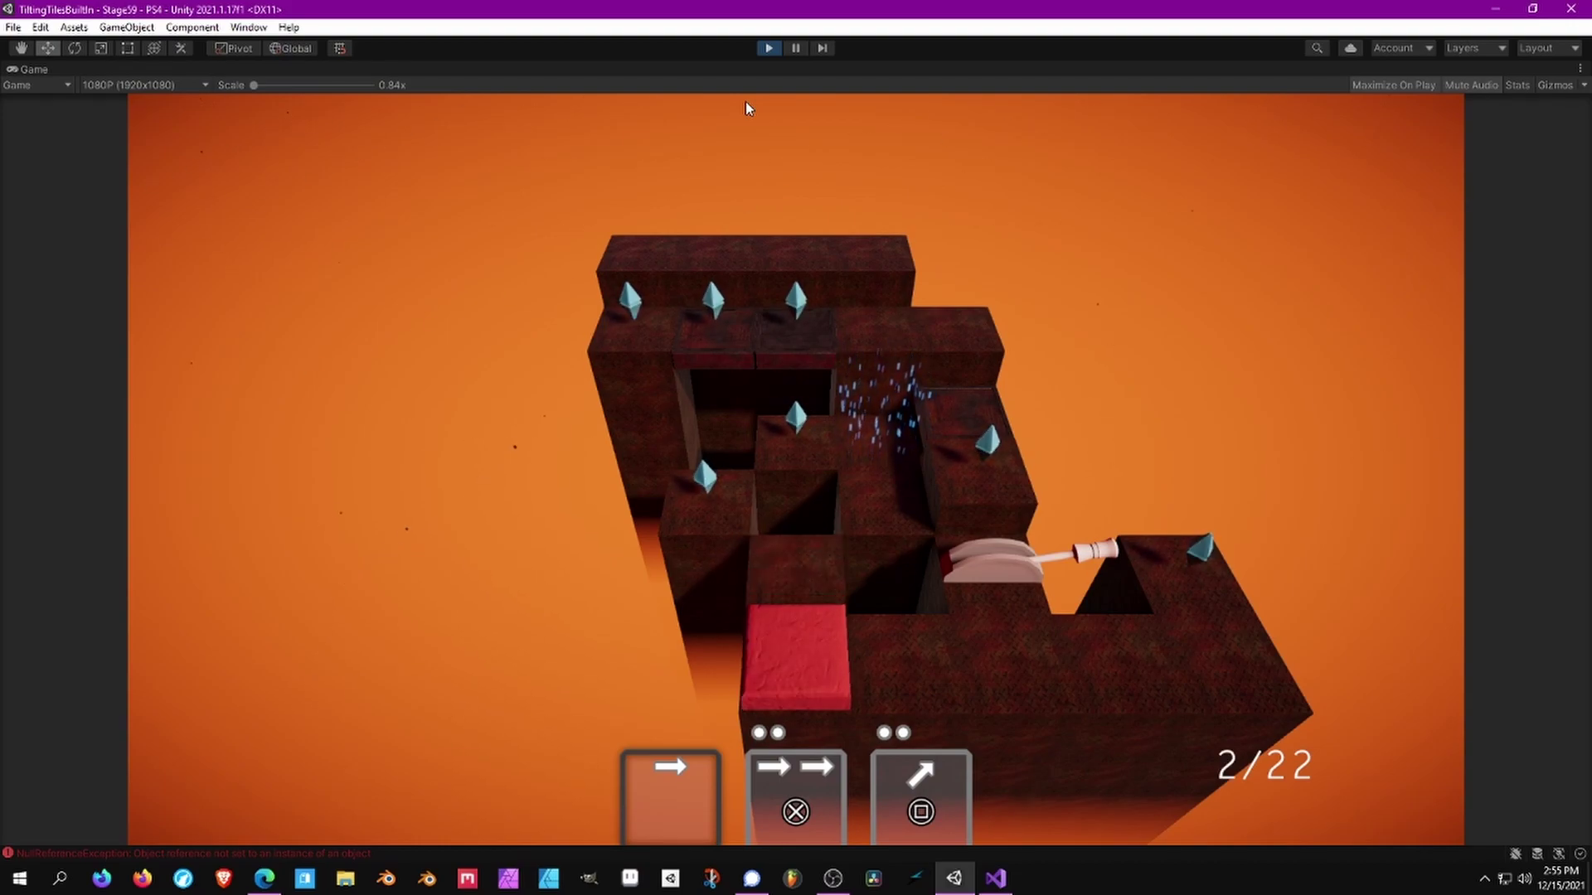
{"action": "key", "text": "x"}
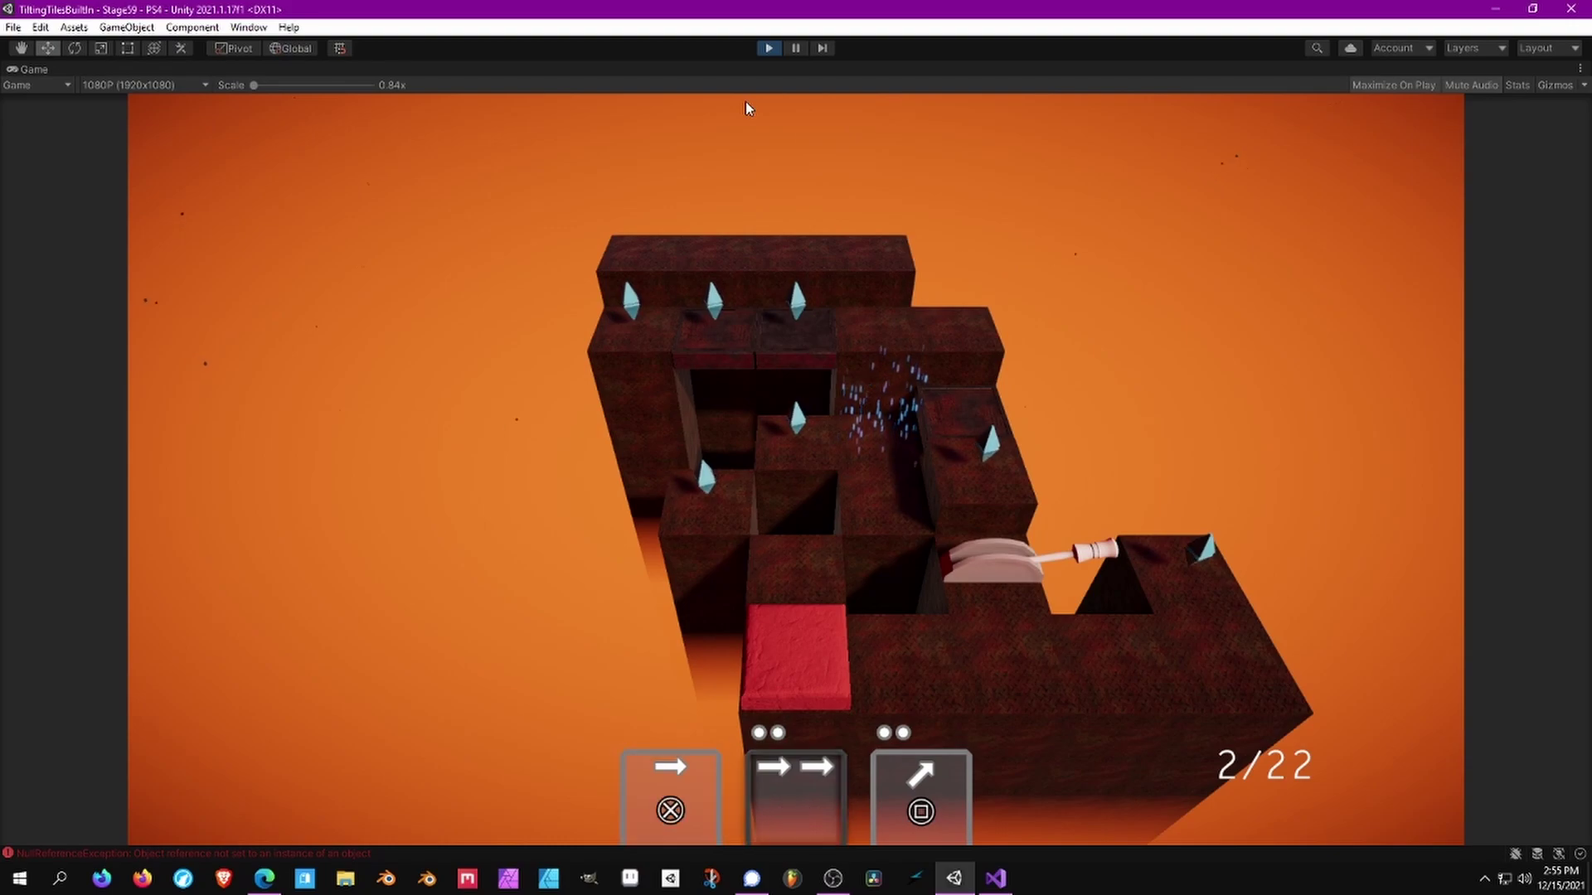
{"action": "key", "text": "Right"}
{"action": "key", "text": "Right"}
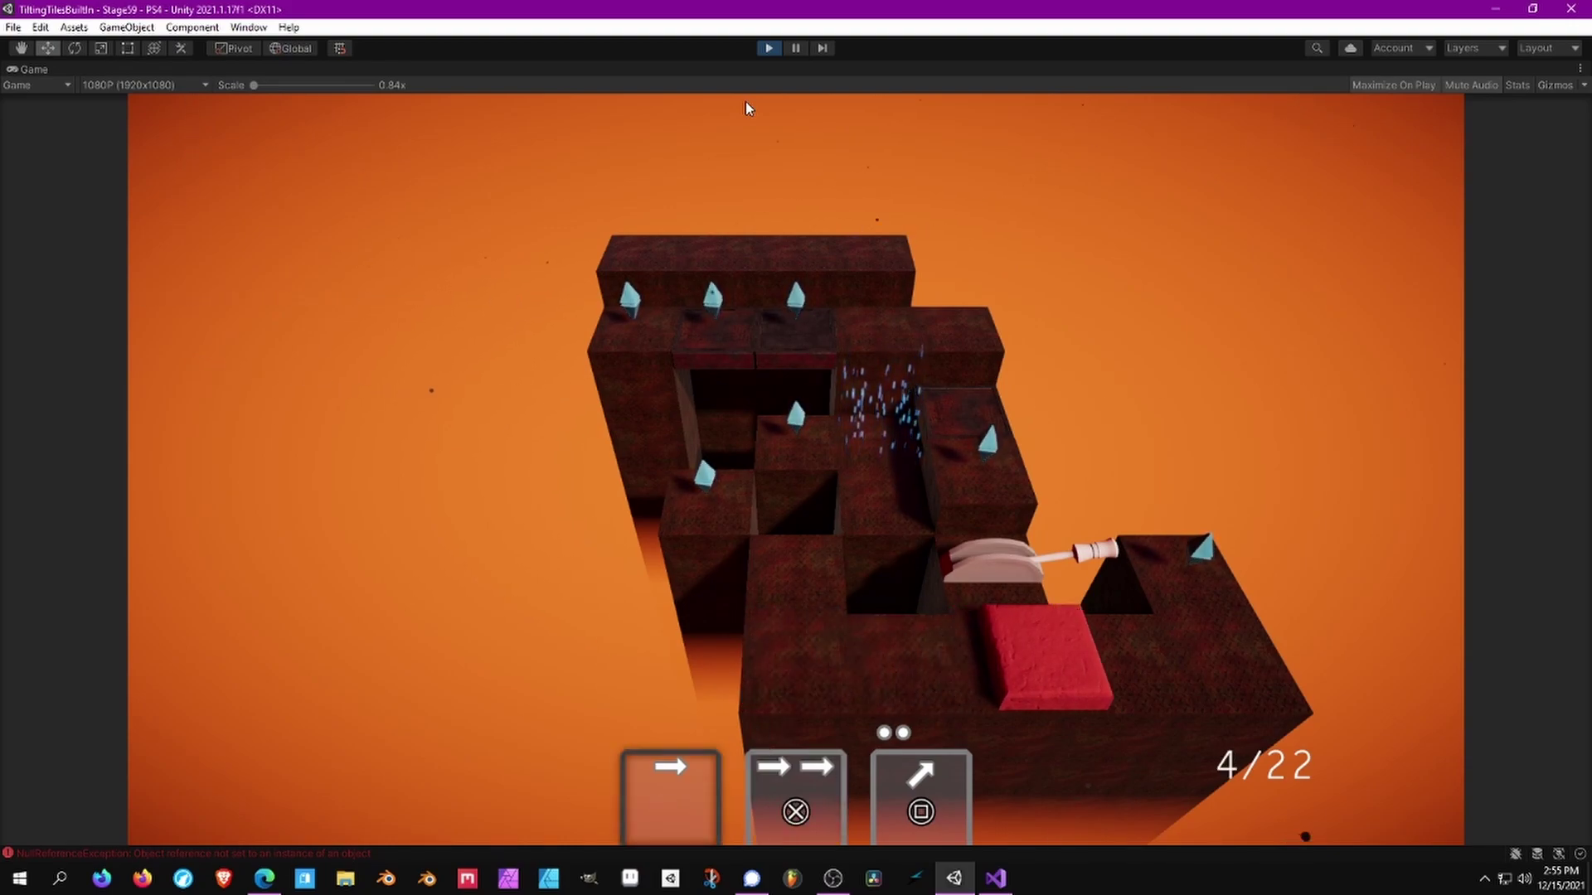
{"action": "key", "text": "Up"}
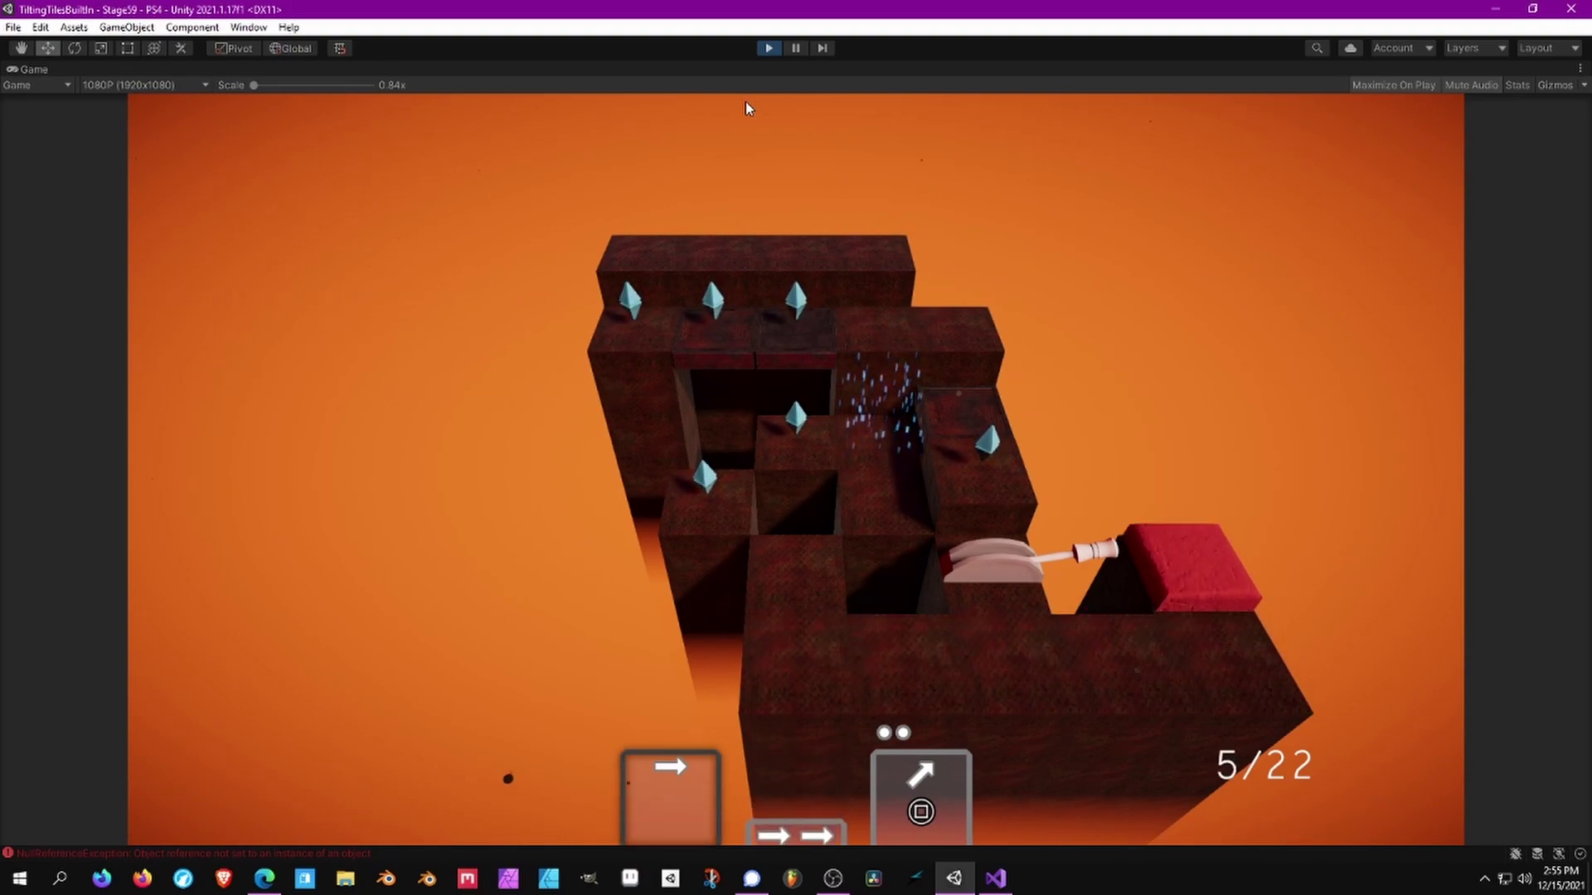
Step: Return the red tile along the front row to its starting block
{"action": "key", "text": "Down"}
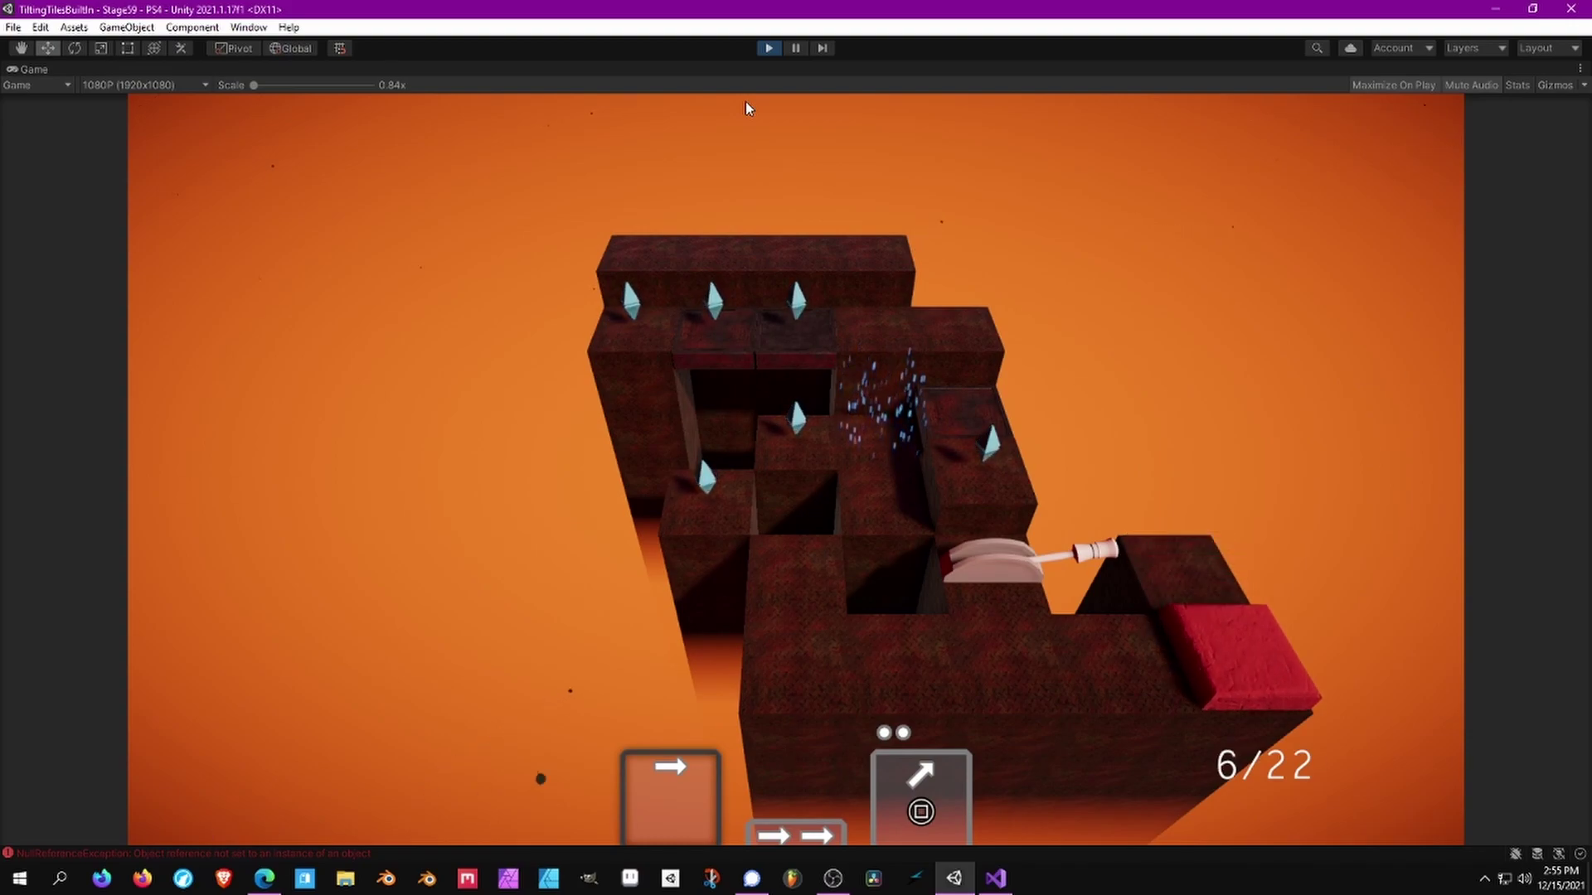
{"action": "key", "text": "Left"}
{"action": "key", "text": "Left"}
{"action": "key", "text": "Left"}
{"action": "key", "text": "Left"}
{"action": "key", "text": "Up"}
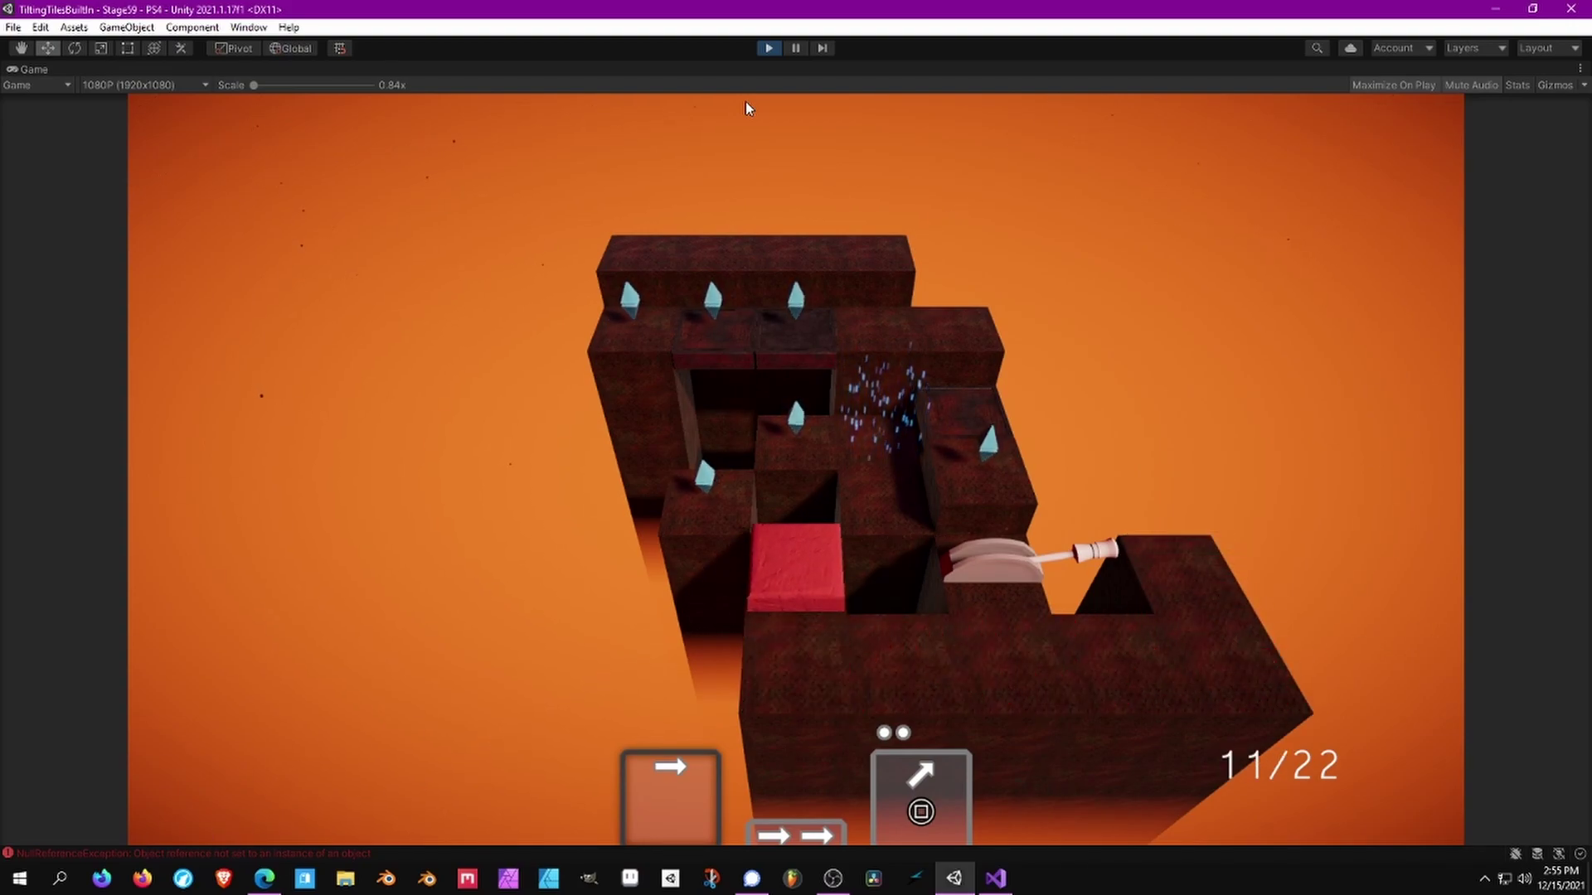
Step: Use the diagonal-move card to collect the two middle crystals and bring the red tile through the whirlwind to the upper row
{"action": "key", "text": "3"}
{"action": "key", "text": "Up"}
{"action": "key", "text": "Right"}
{"action": "key", "text": "Right"}
{"action": "key", "text": "Up"}
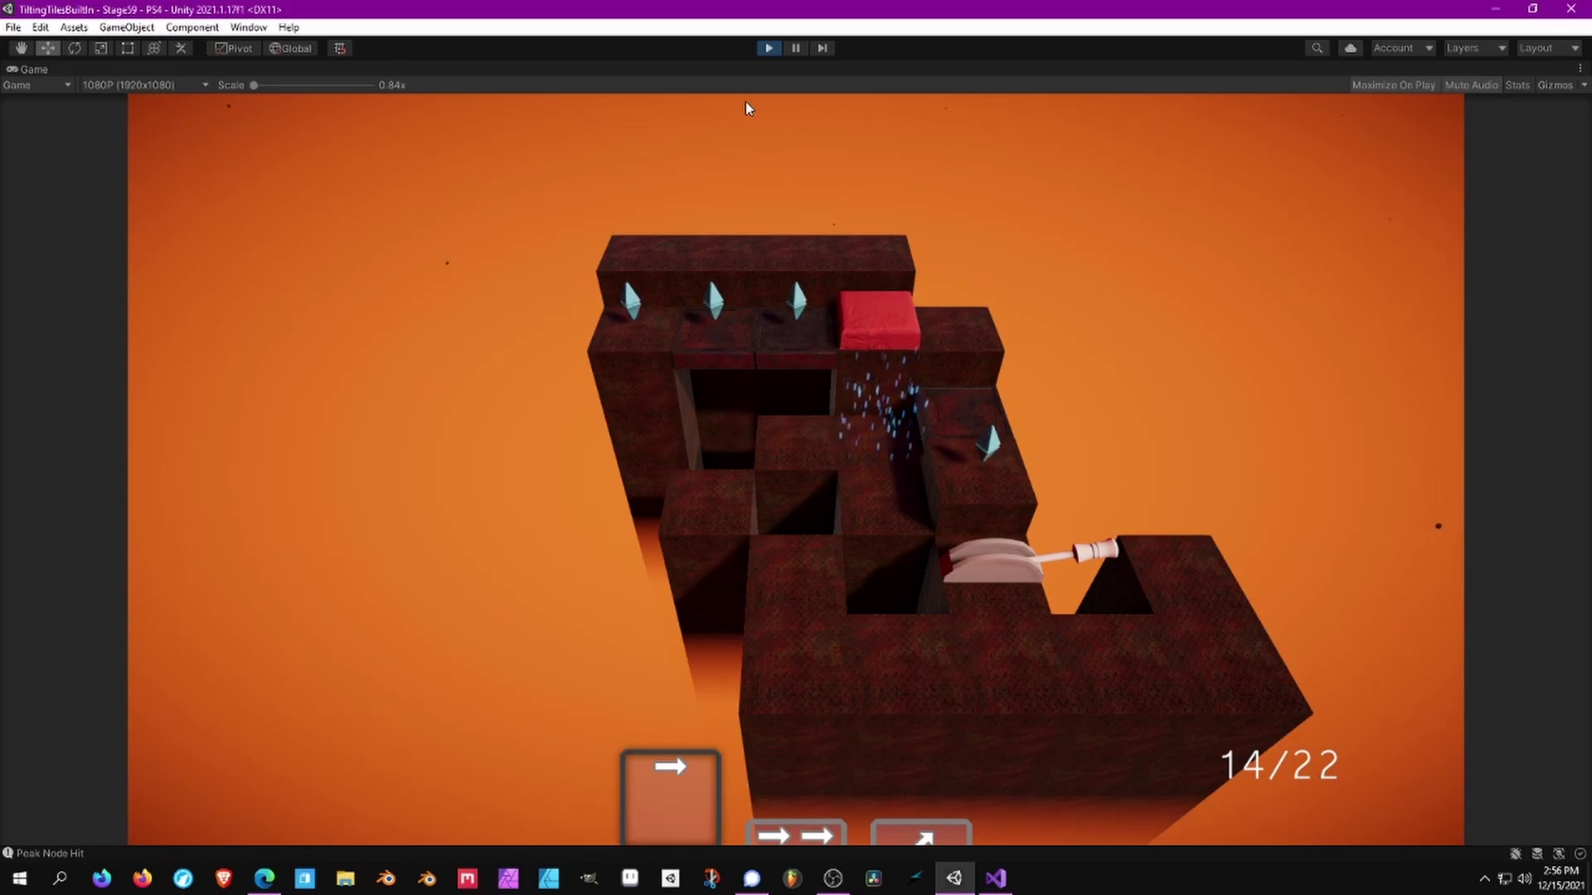
Step: Collect the two crystals on the raised platforms of the upper row and bring the red tile down through the middle block
{"action": "key", "text": "Left"}
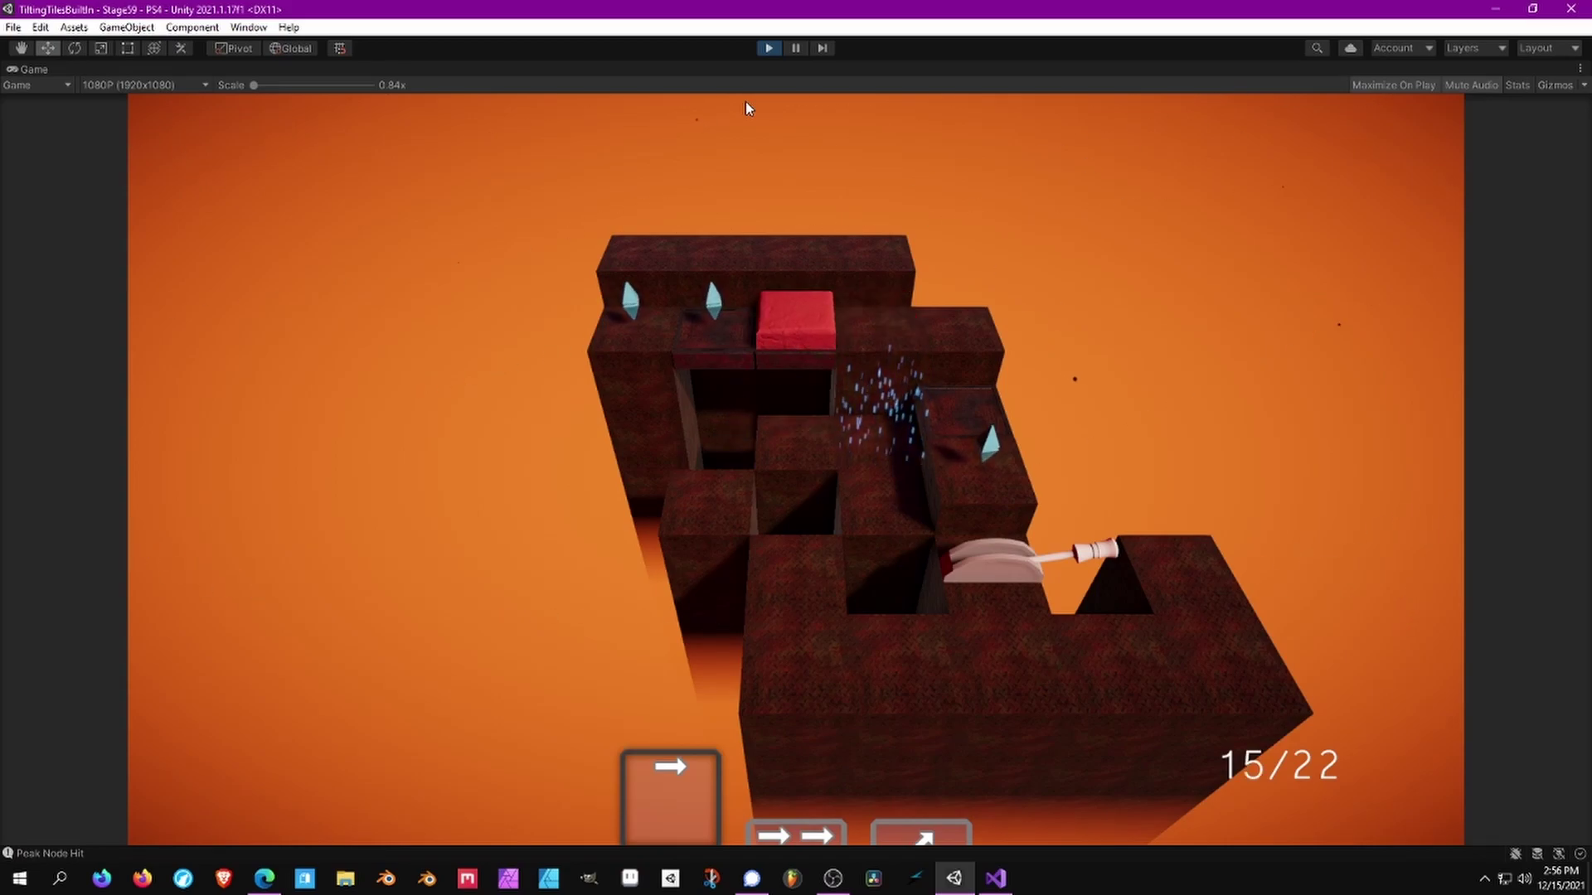
{"action": "key", "text": "Left"}
{"action": "key", "text": "Right"}
{"action": "key", "text": "Down"}
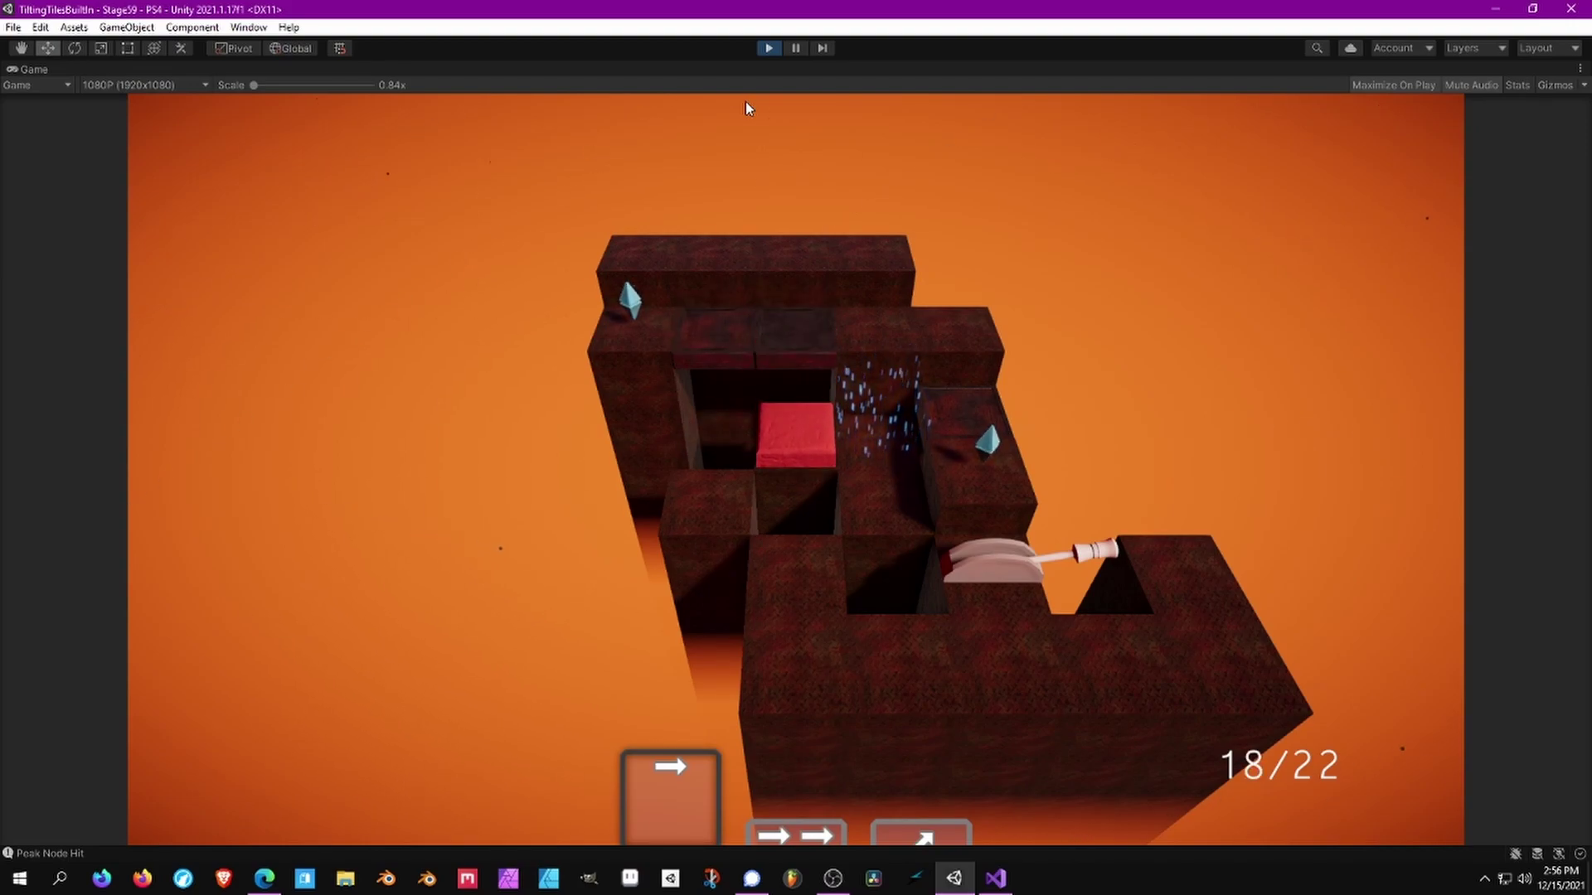
{"action": "key", "text": "Down"}
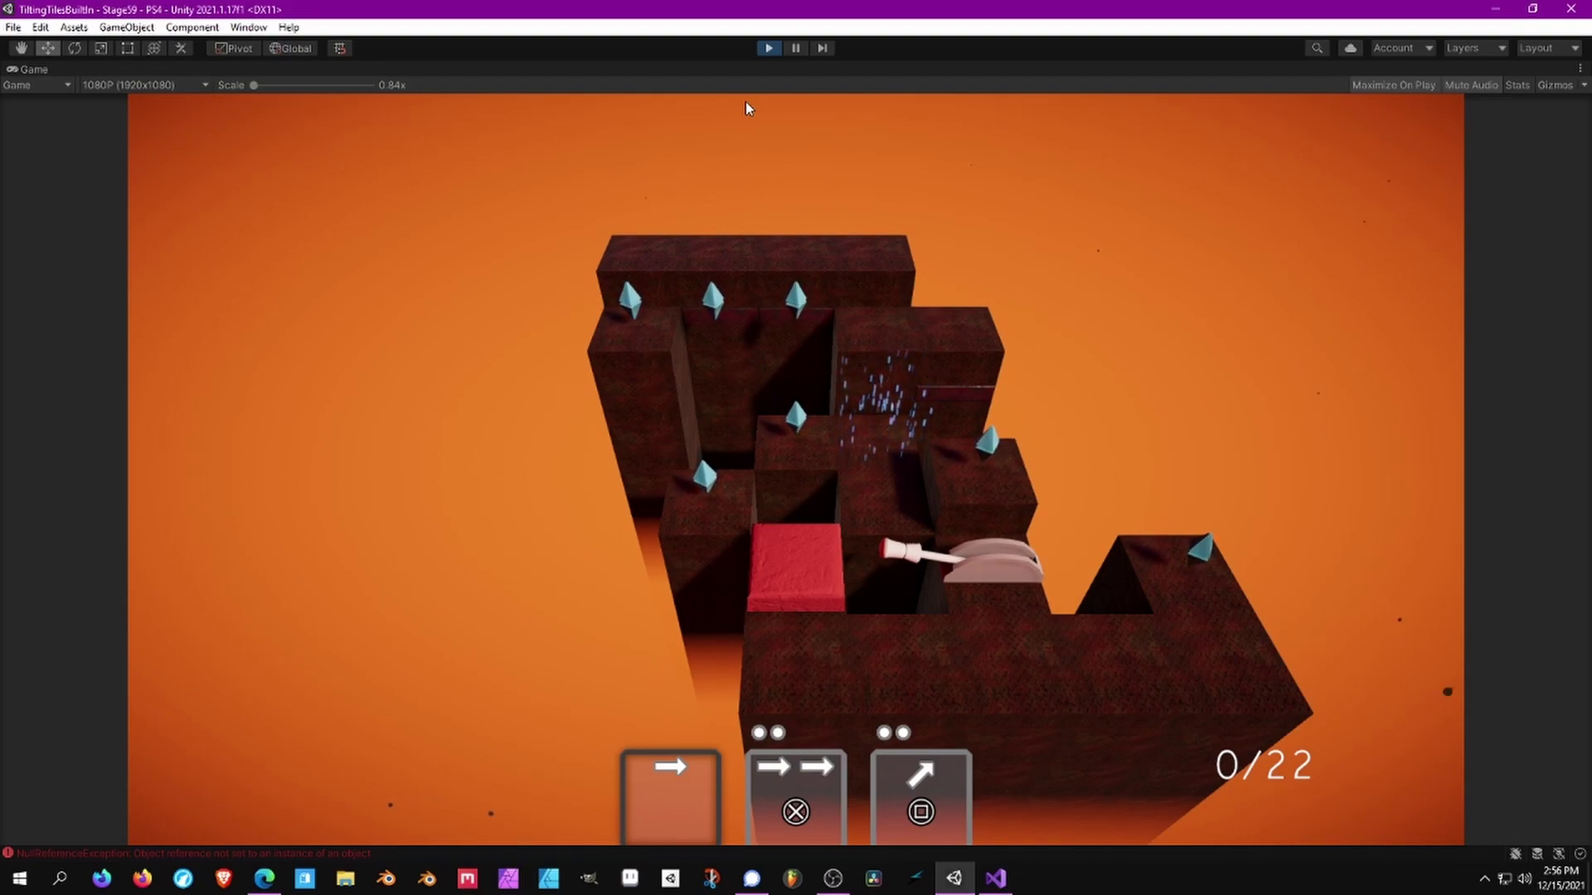
Step: Try the route across the two middle crystals from the start without flipping the lever first
{"action": "key", "text": "Up"}
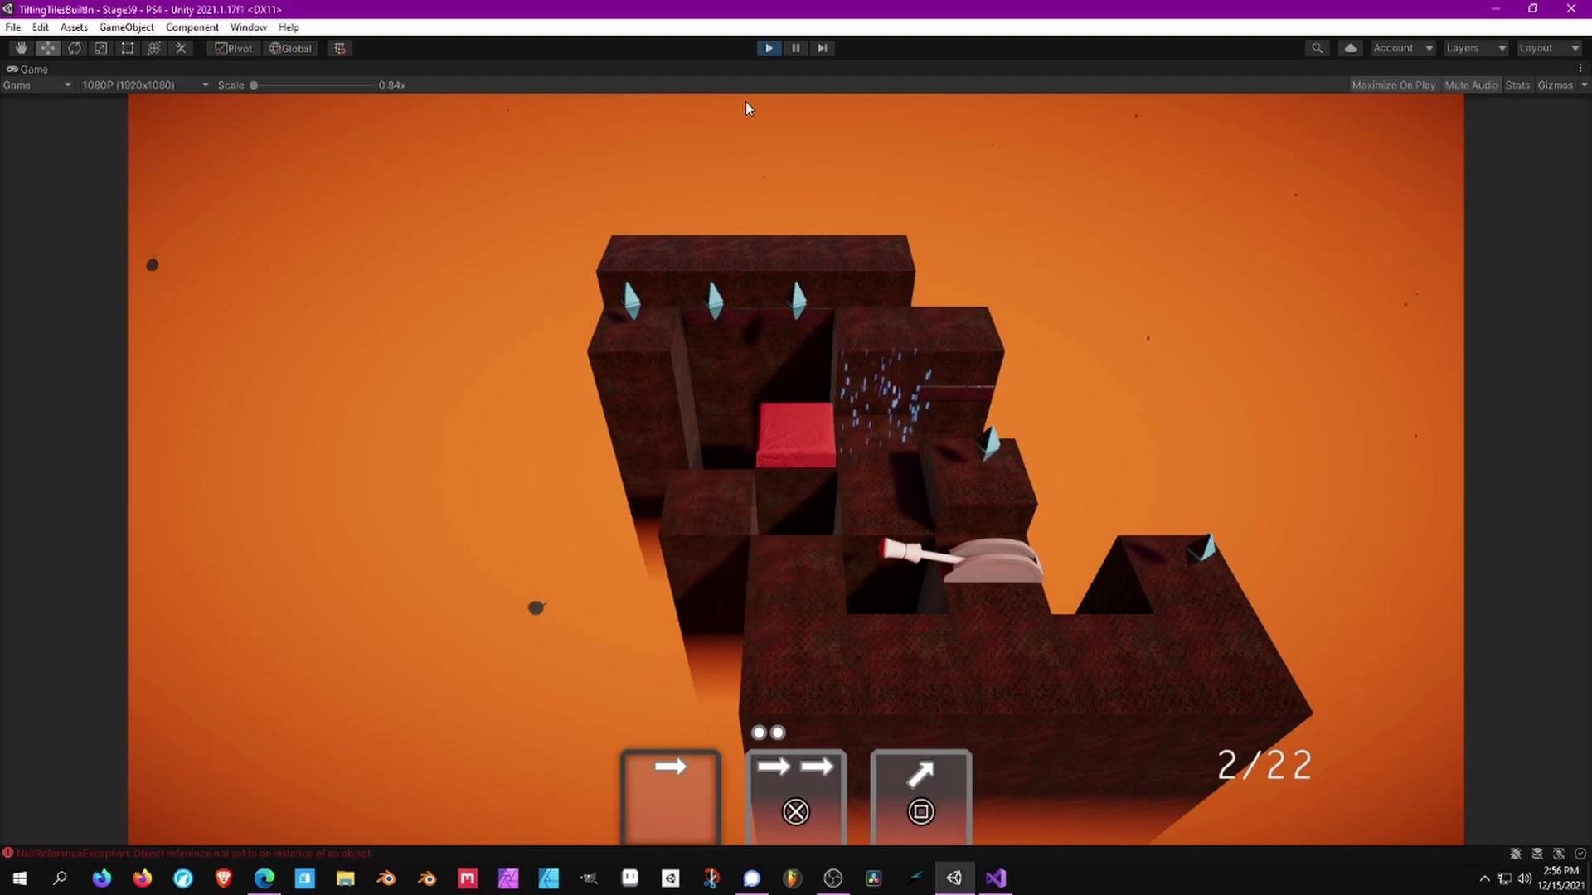
{"action": "key", "text": "Right"}
{"action": "key", "text": "Left"}
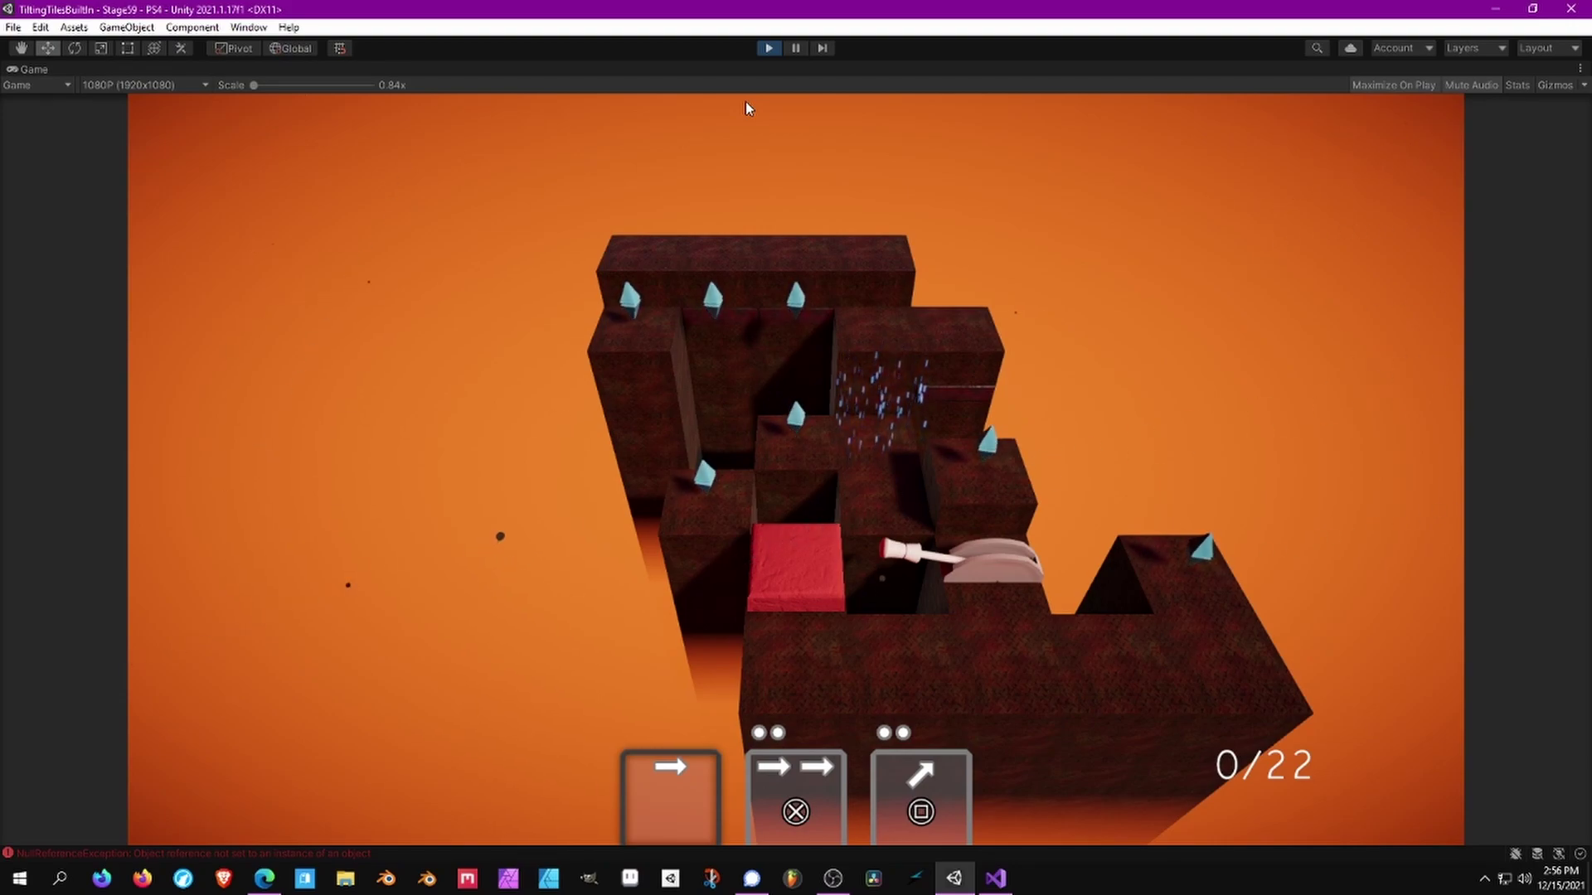
Step: Flip the lever once more from the red tile's starting block and stop the play test
{"action": "key", "text": "Right"}
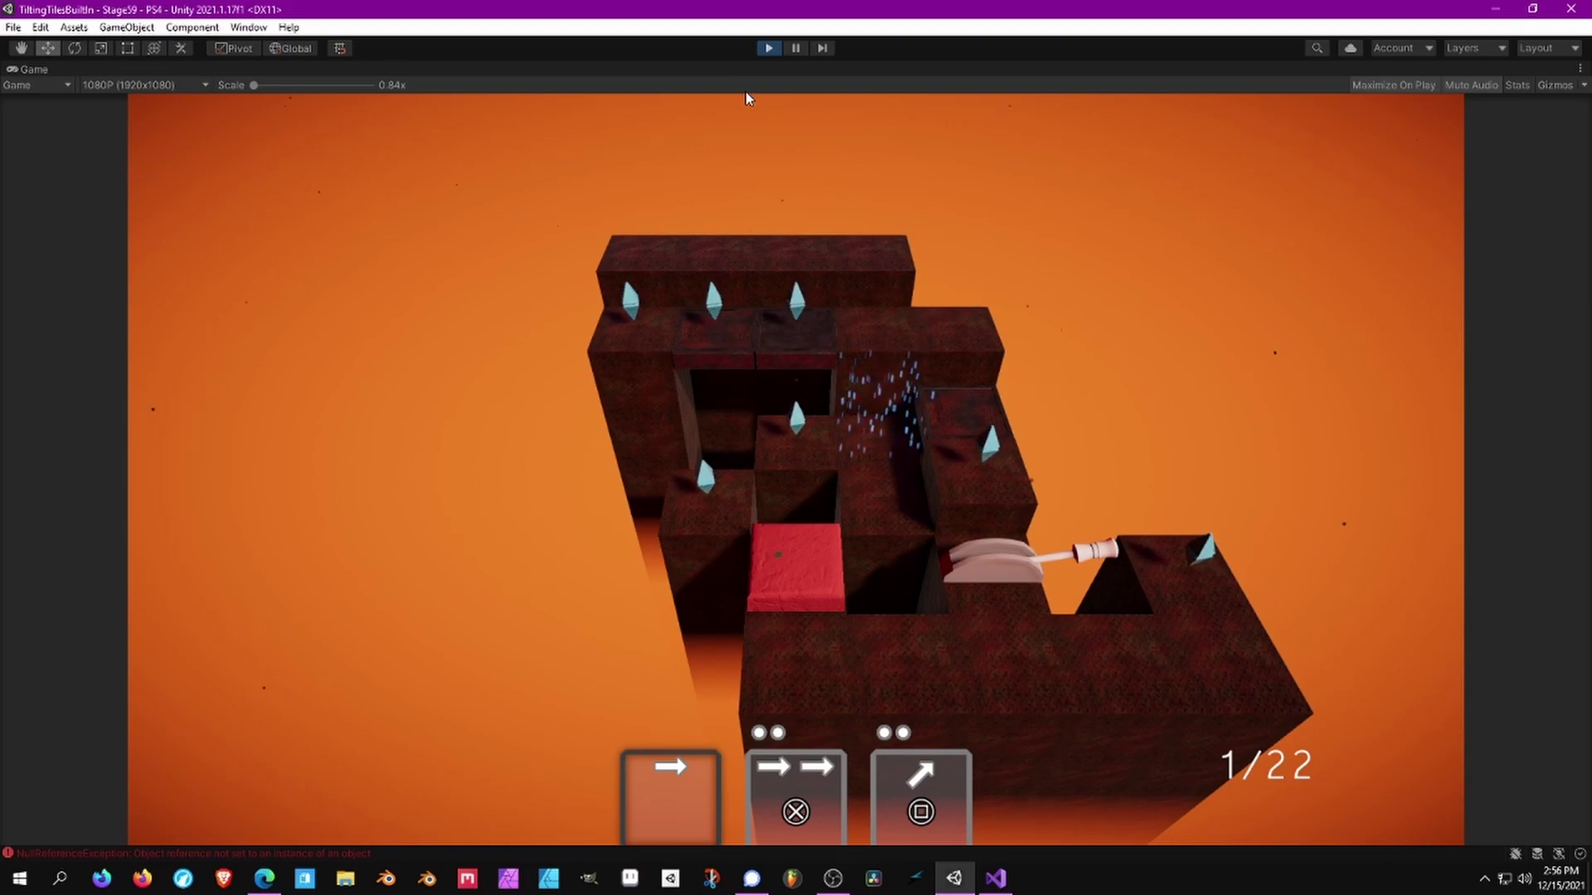
{"action": "left_click", "coordinate": [769, 47]}
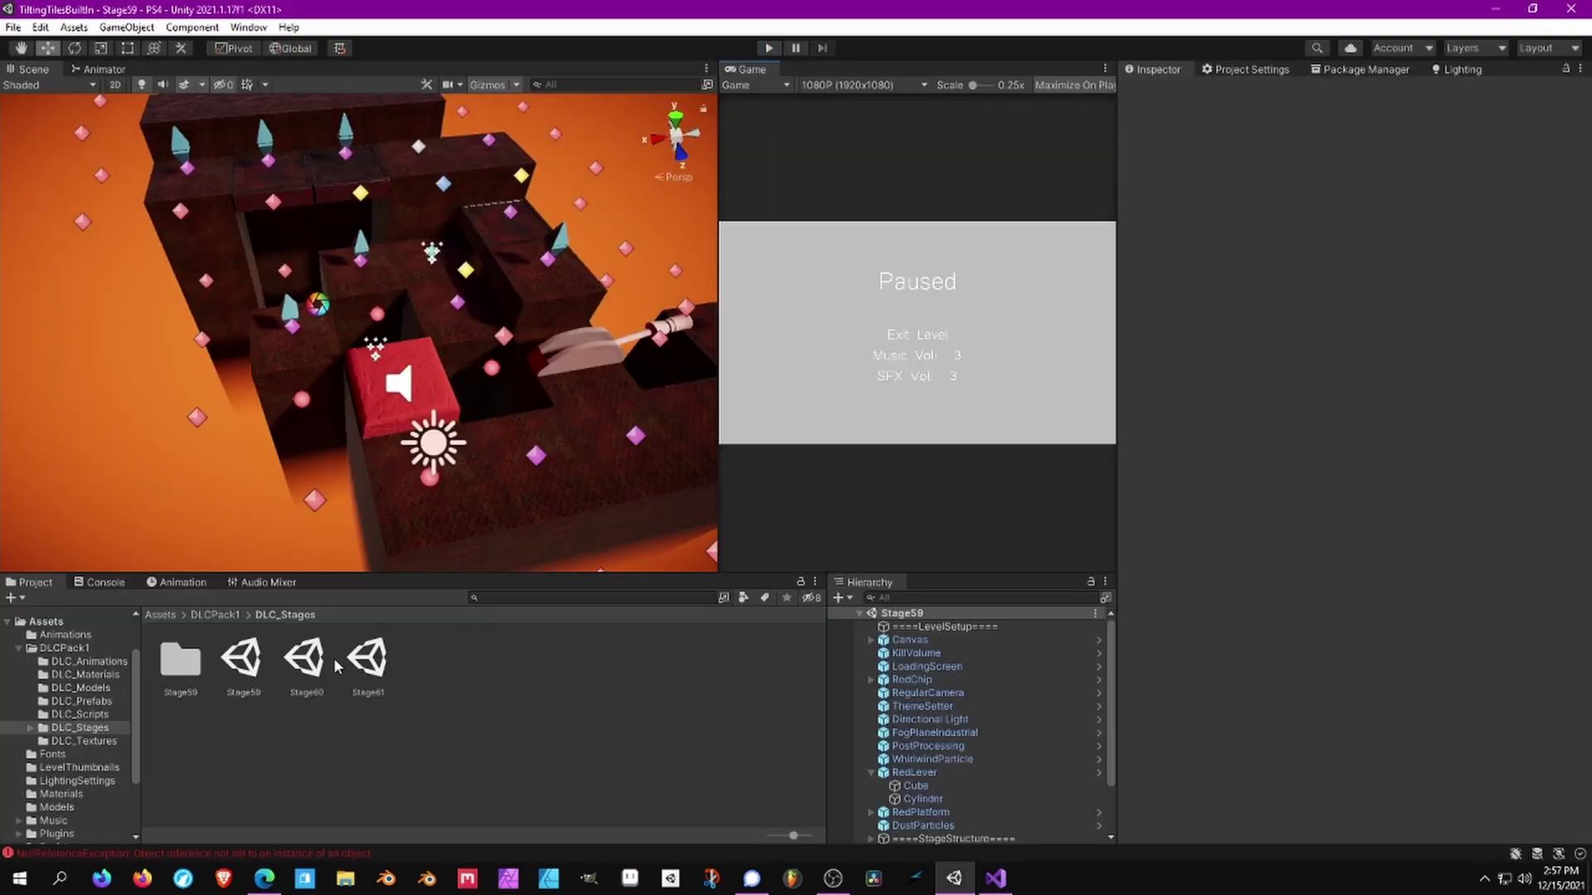
Step: Open the Stage61 scene from the DLC stages folder and run a brief play test
{"action": "left_click", "coordinate": [308, 657]}
{"action": "double_click", "coordinate": [368, 659]}
{"action": "mouse_move", "coordinate": [402, 346]}
{"action": "left_mouse_down", "text": "alt"}
{"action": "mouse_move", "coordinate": [444, 323]}
{"action": "mouse_move", "coordinate": [429, 358]}
{"action": "left_mouse_up", "text": "alt"}
{"action": "left_click", "coordinate": [769, 49]}
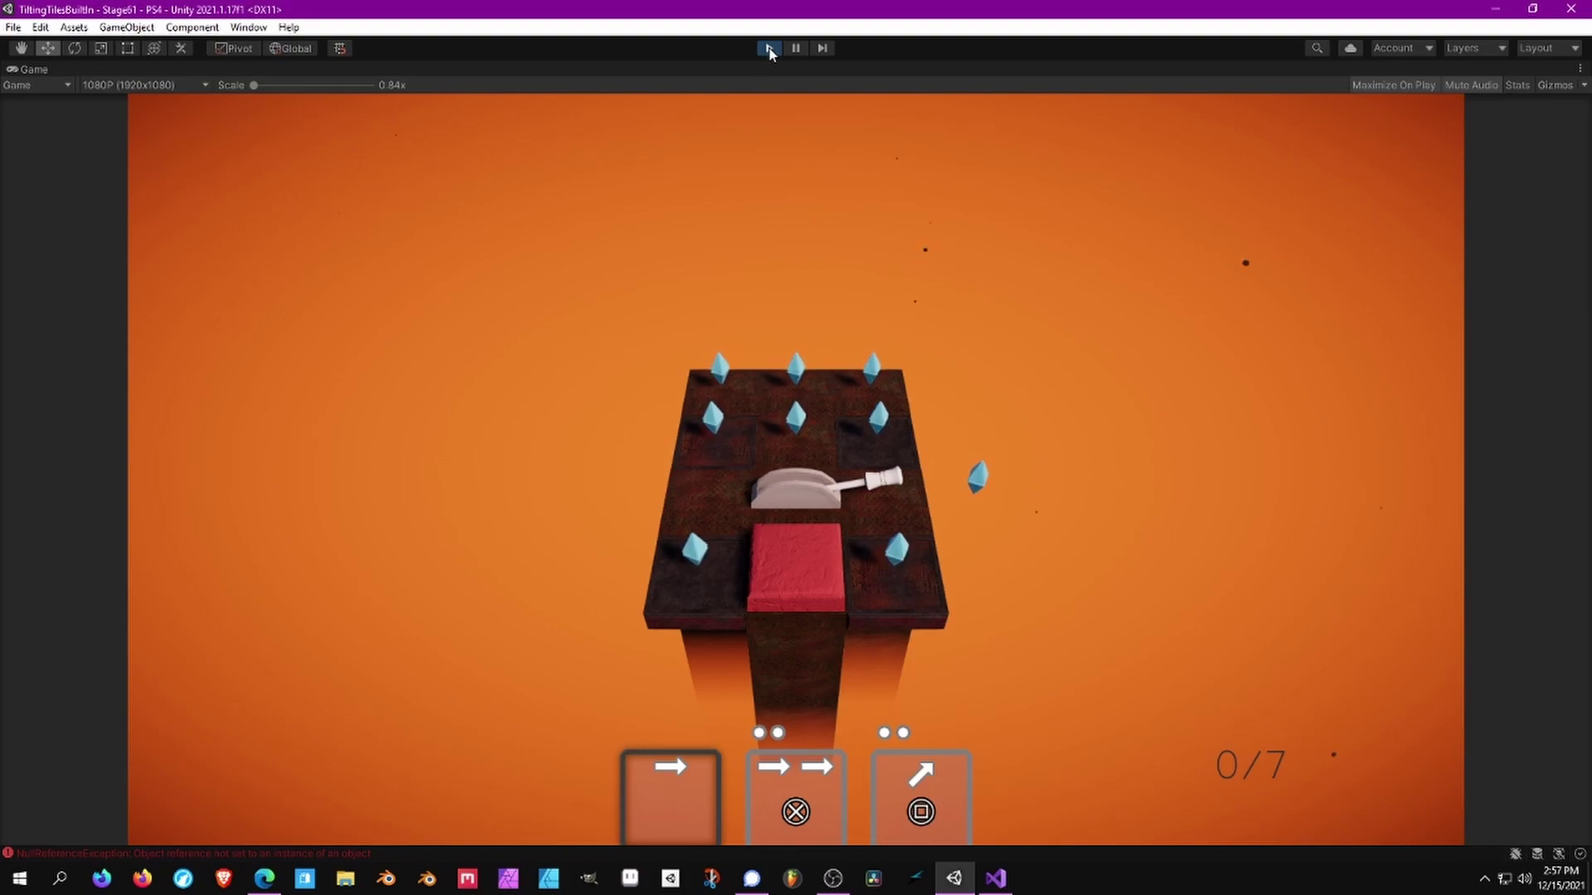
{"action": "left_click", "coordinate": [770, 53]}
Step: Examine the Stage61 platforms, lever and crystals from several angles in the scene view, and restart the play test
{"action": "middle_click_drag", "start_coordinate": [460, 248], "coordinate": [414, 229]}
{"action": "scroll", "coordinate": [421, 296], "scroll_direction": "up", "scroll_amount": 3}
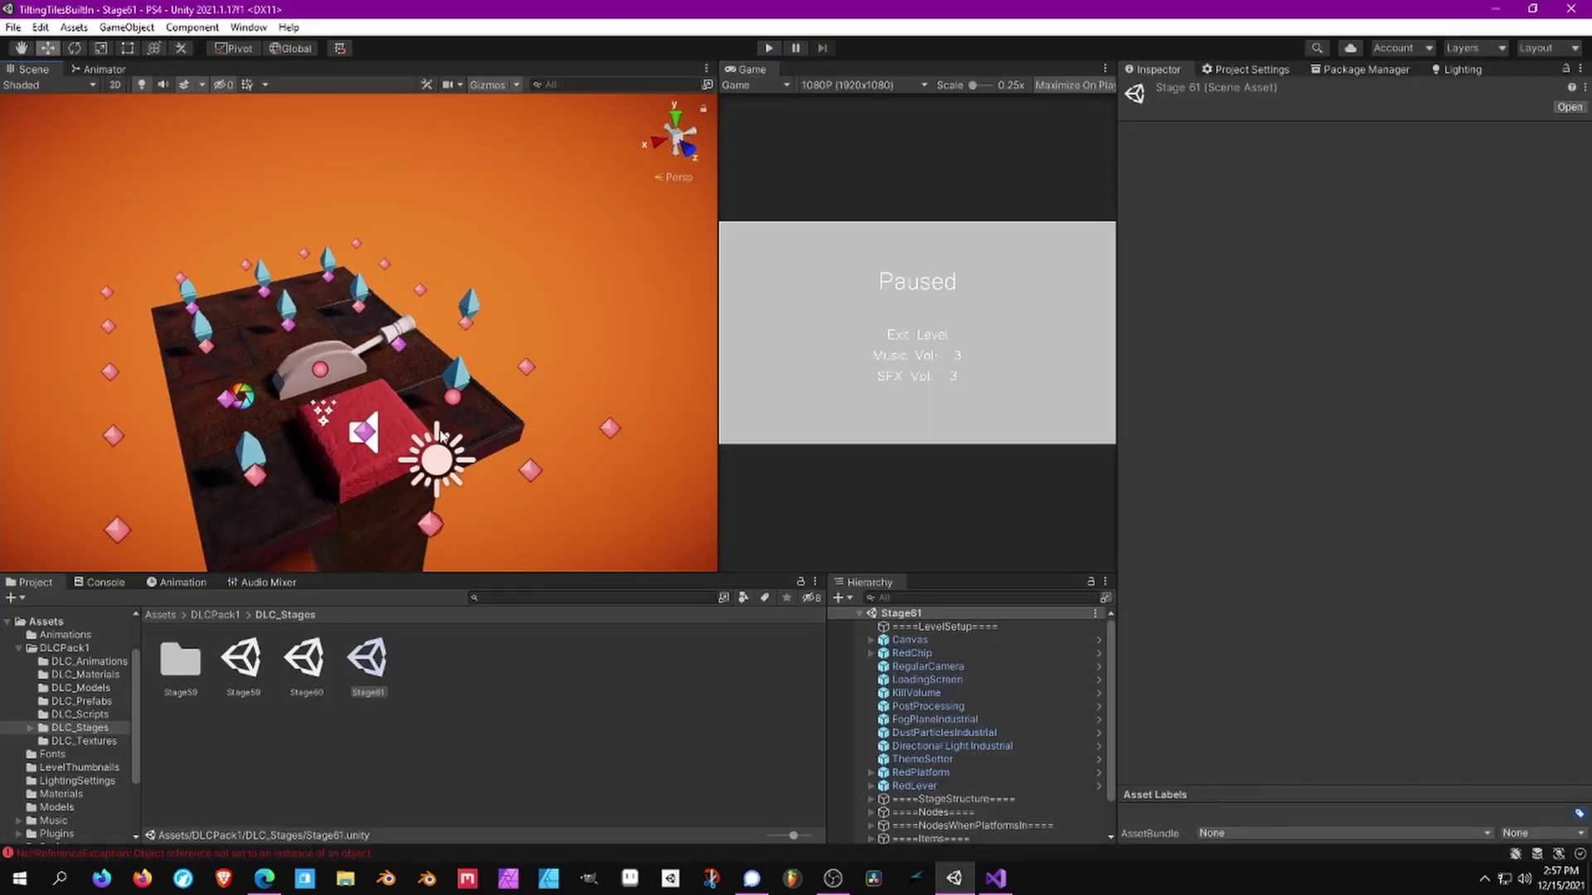
{"action": "right_click_drag", "start_coordinate": [428, 425], "coordinate": [342, 460]}
{"action": "scroll", "coordinate": [341, 460], "scroll_direction": "down", "scroll_amount": 3}
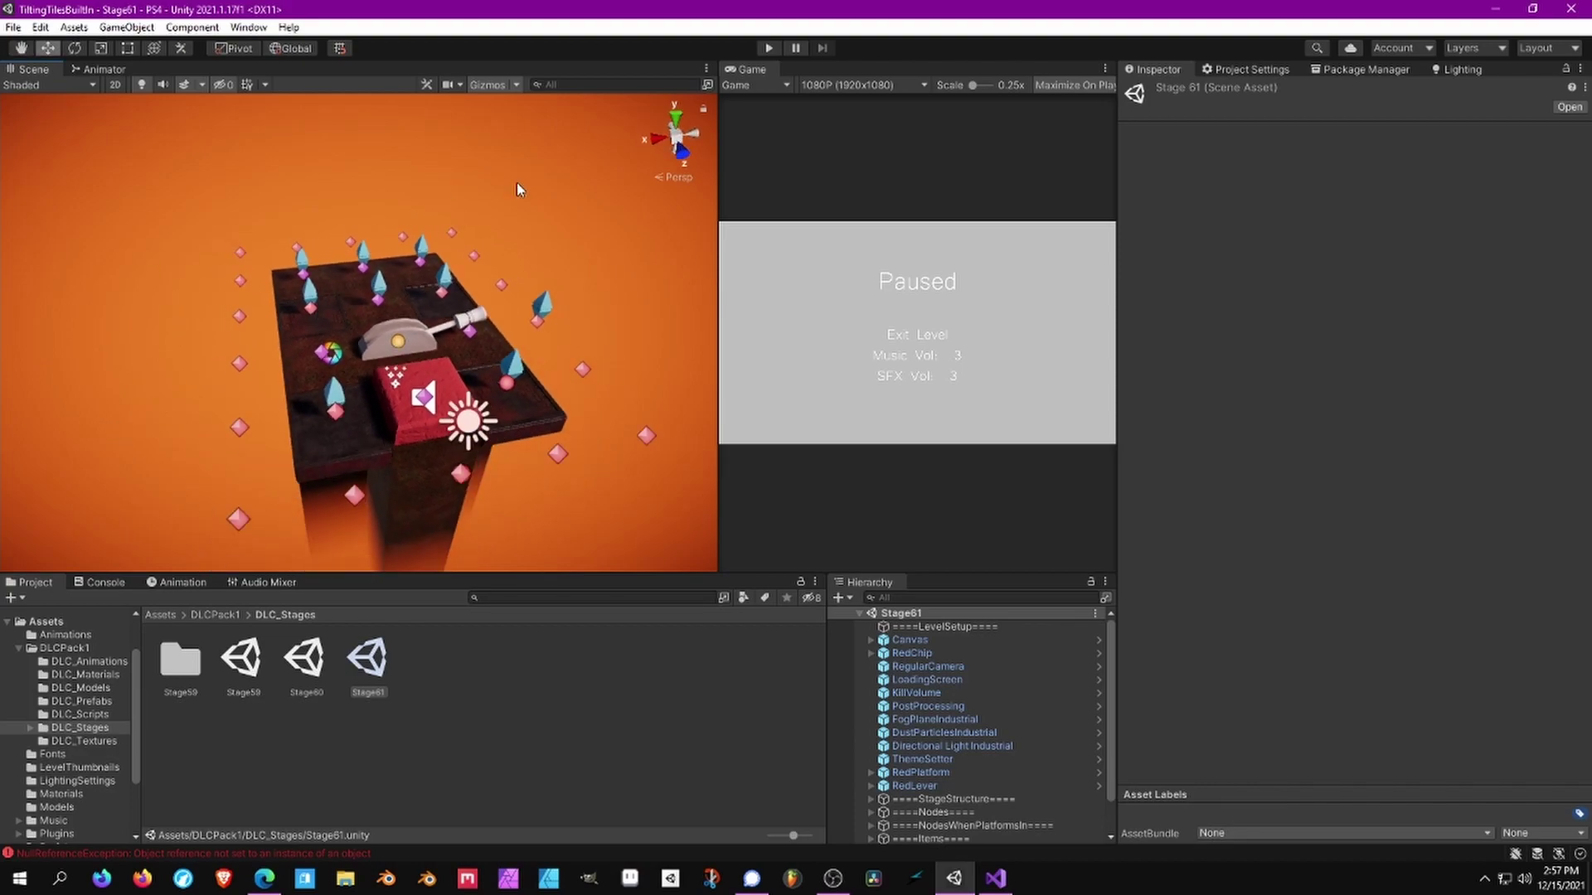
{"action": "left_click", "coordinate": [769, 48]}
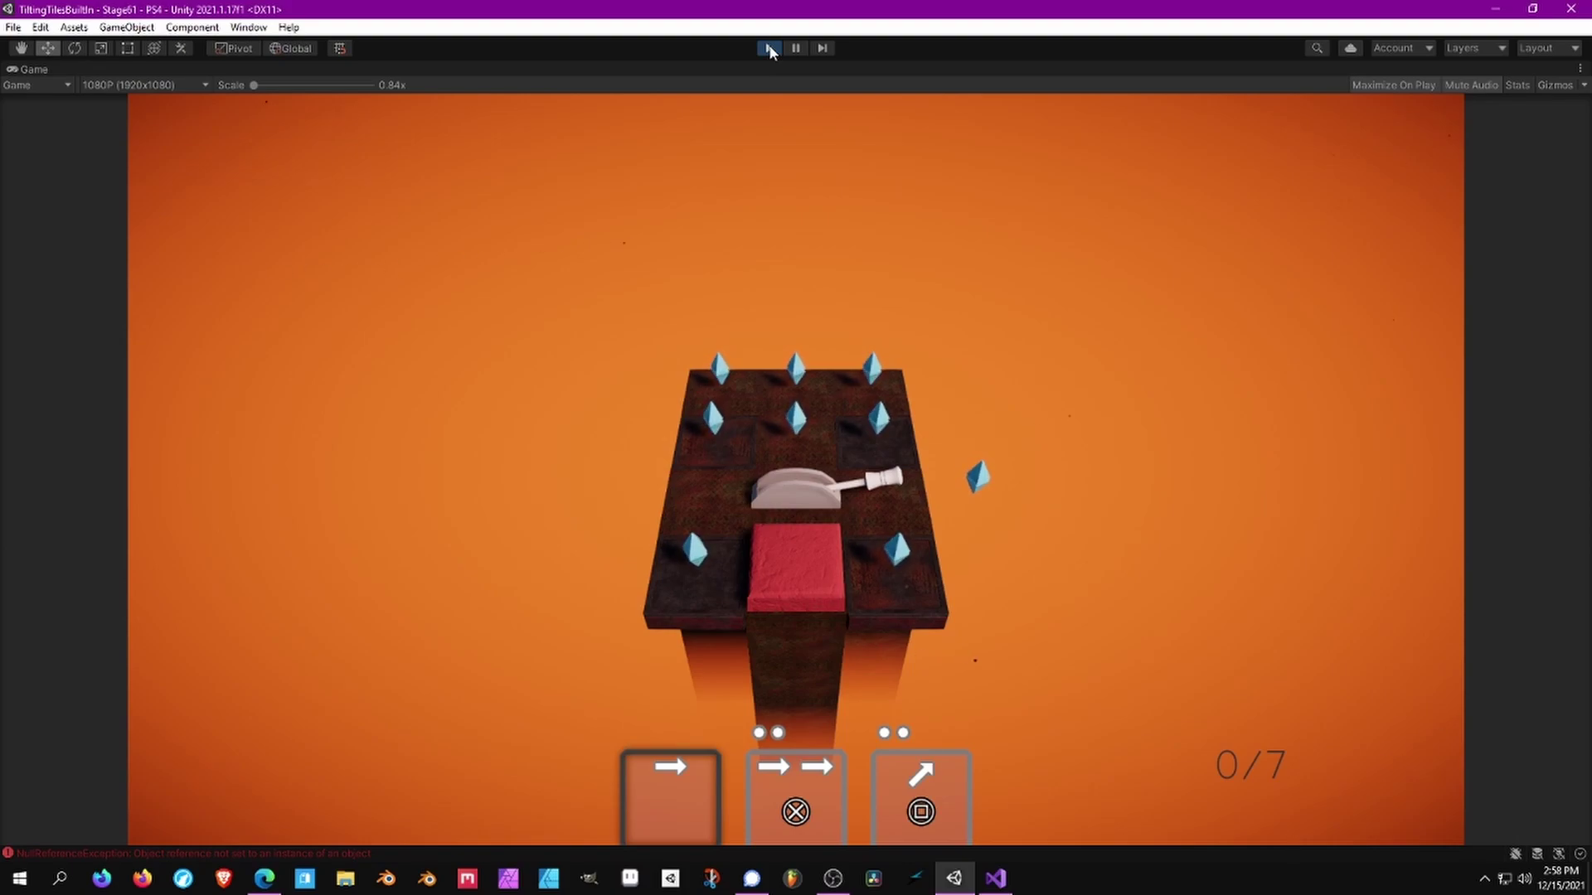
Step: Collect the front-left crystal, step the red tile back and forth beside the lever, and try the double-move card toward the front
{"action": "key", "text": "Left"}
{"action": "key", "text": "Up"}
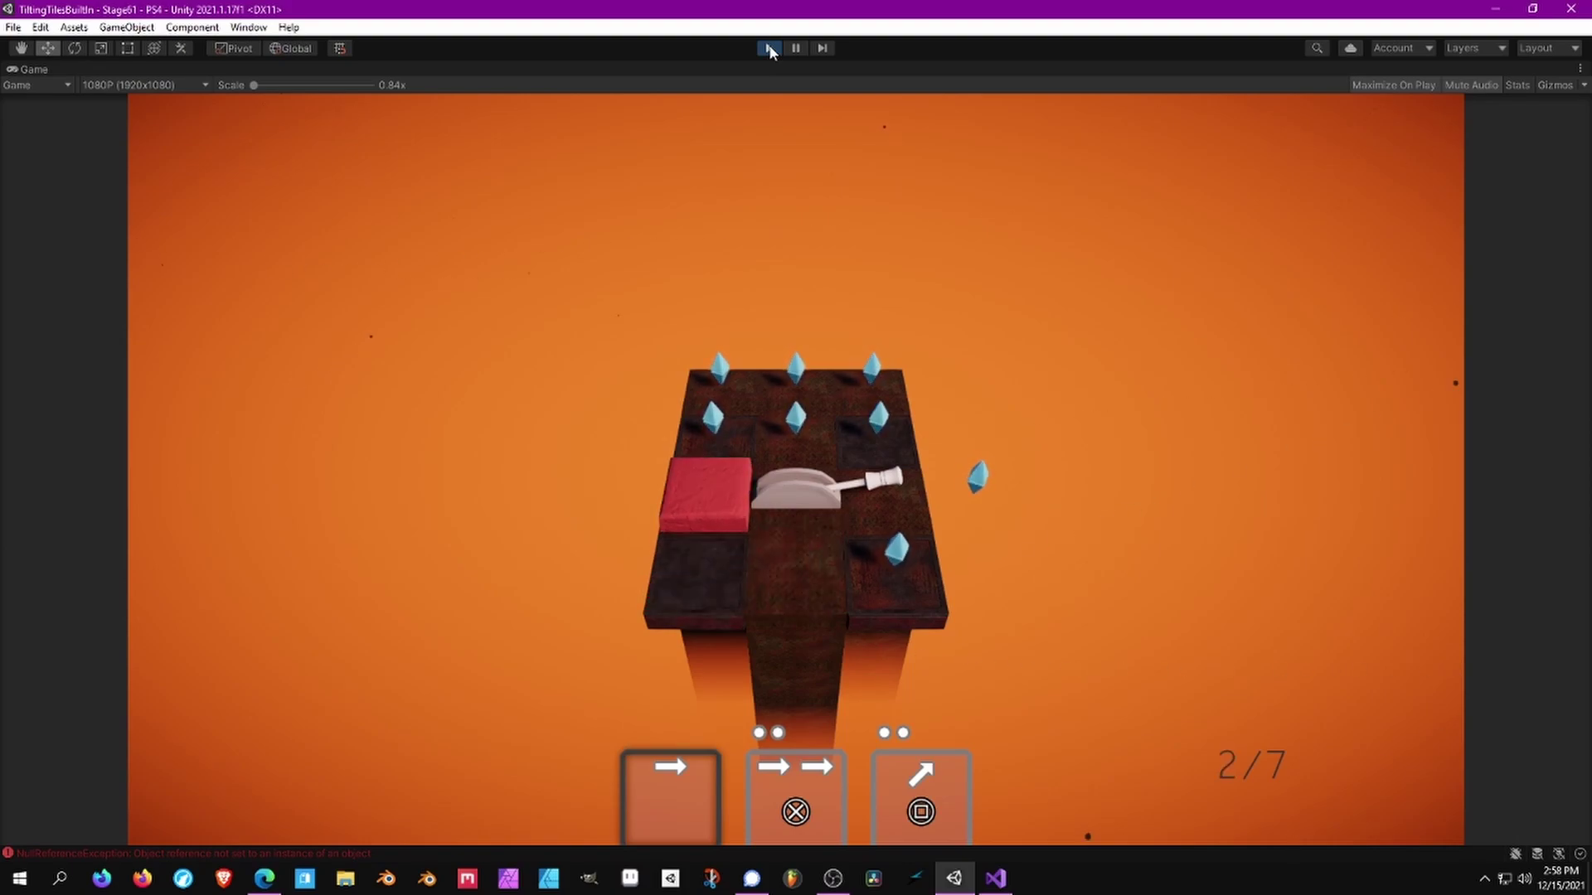
{"action": "key", "text": "Down"}
{"action": "key", "text": "Up"}
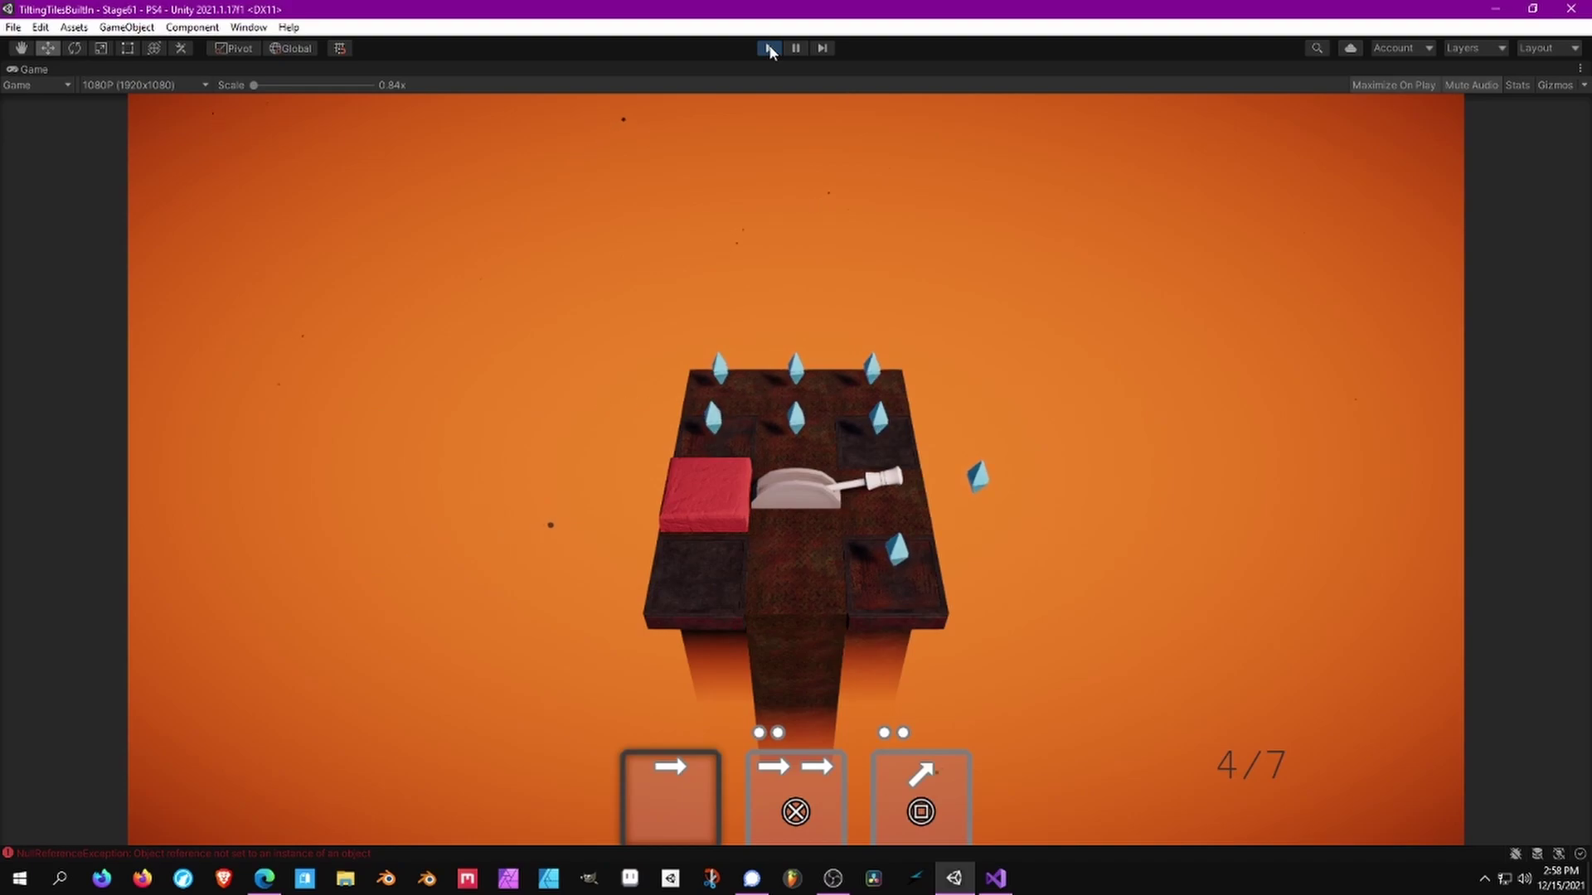
{"action": "key", "text": "x"}
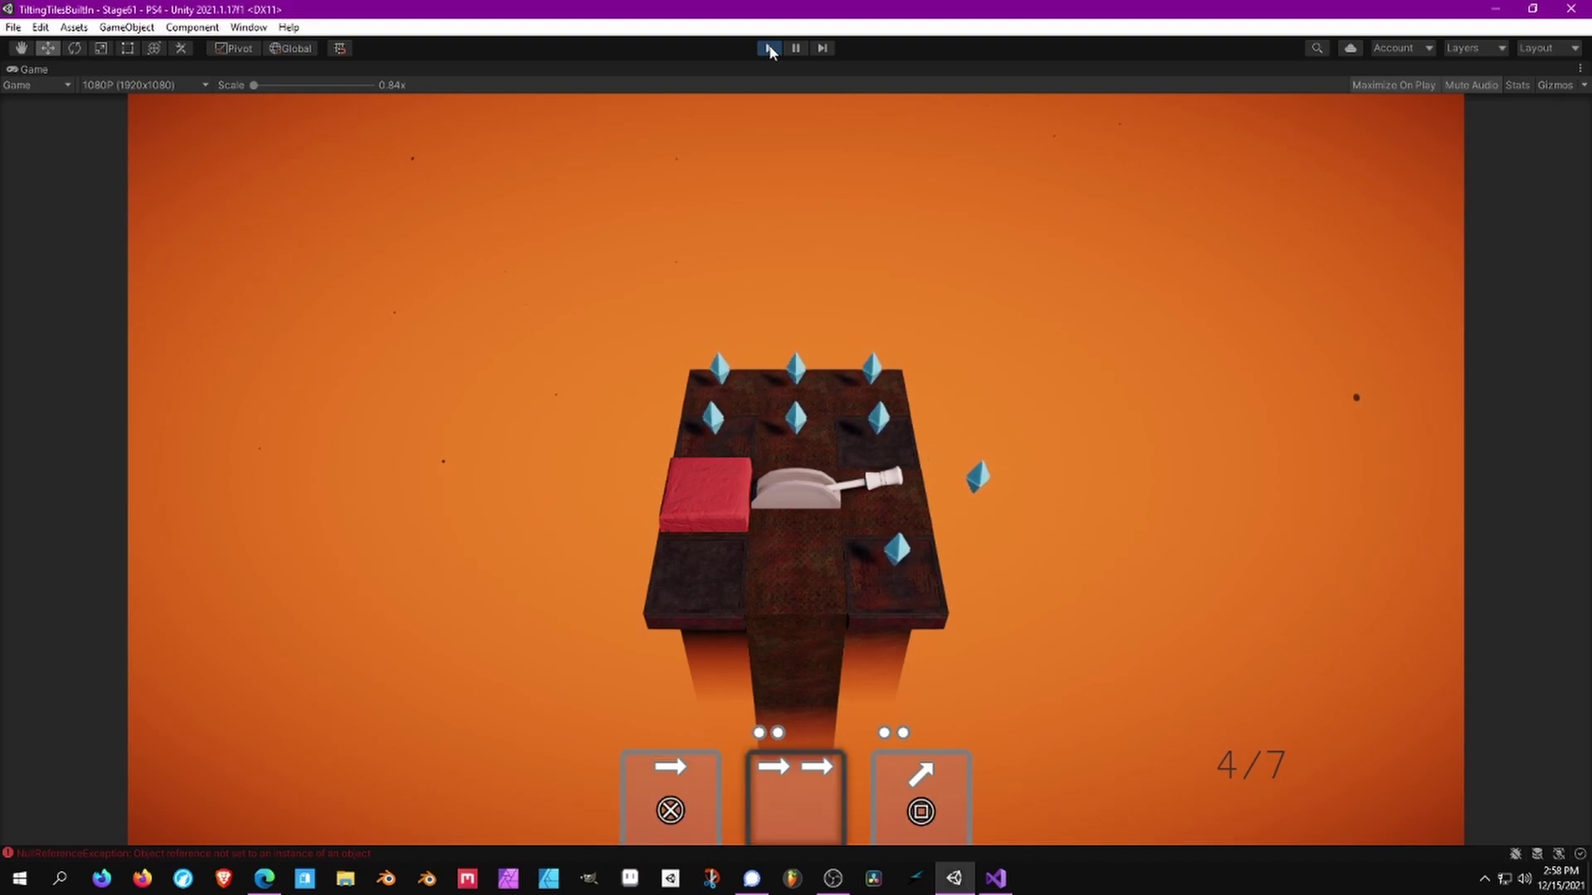
{"action": "key", "text": "Down"}
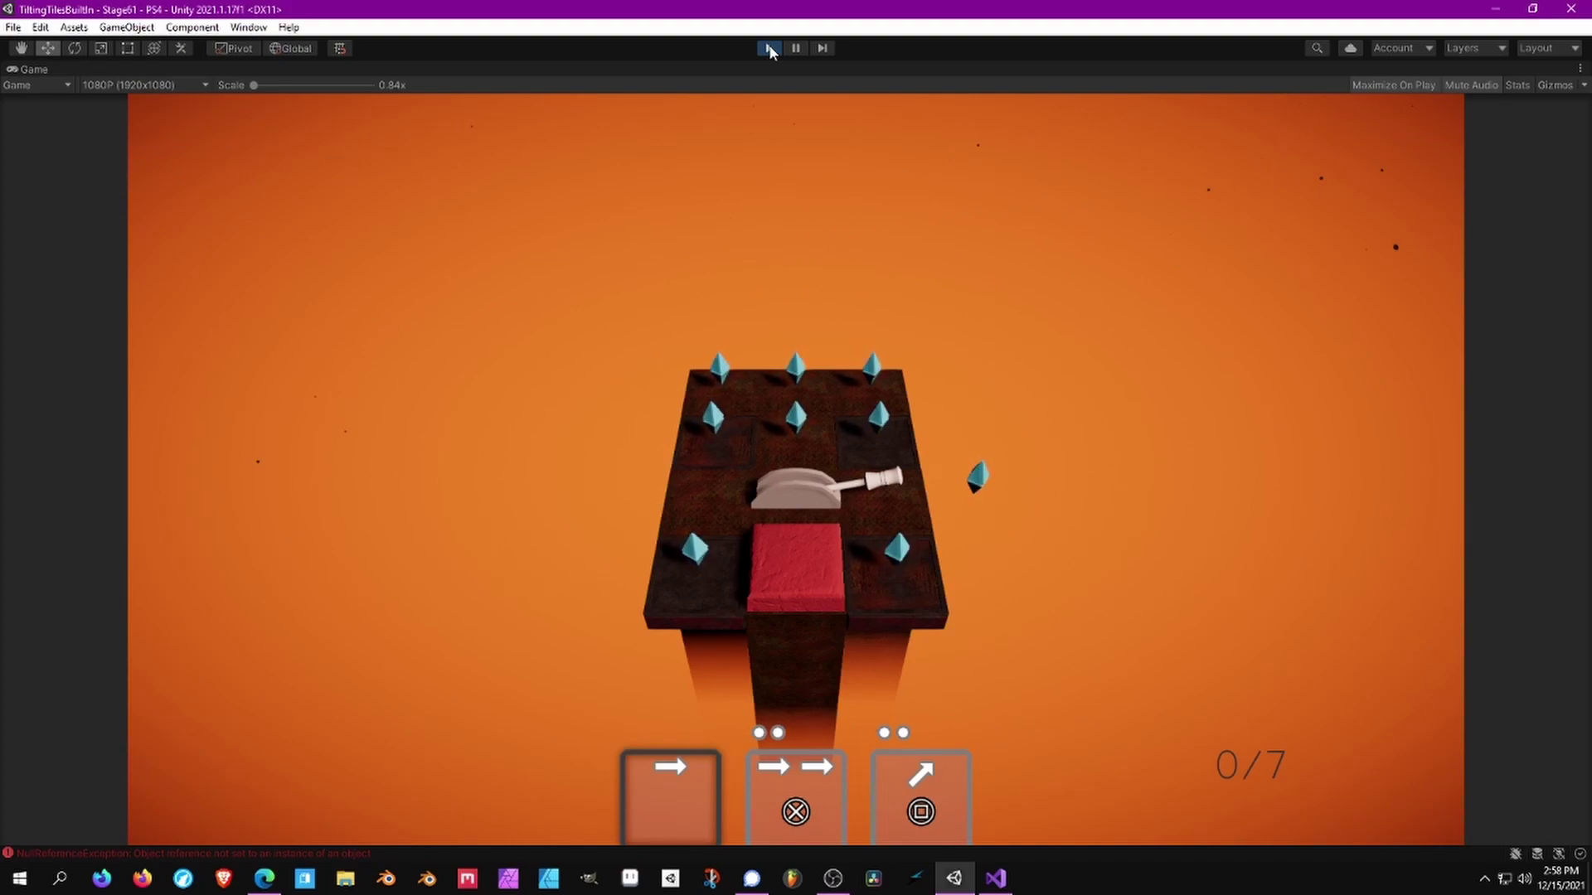
Step: Switch from the diagonal-move card to the single-move card and flip the lever by way of the front-right crystal
{"action": "key", "text": "3"}
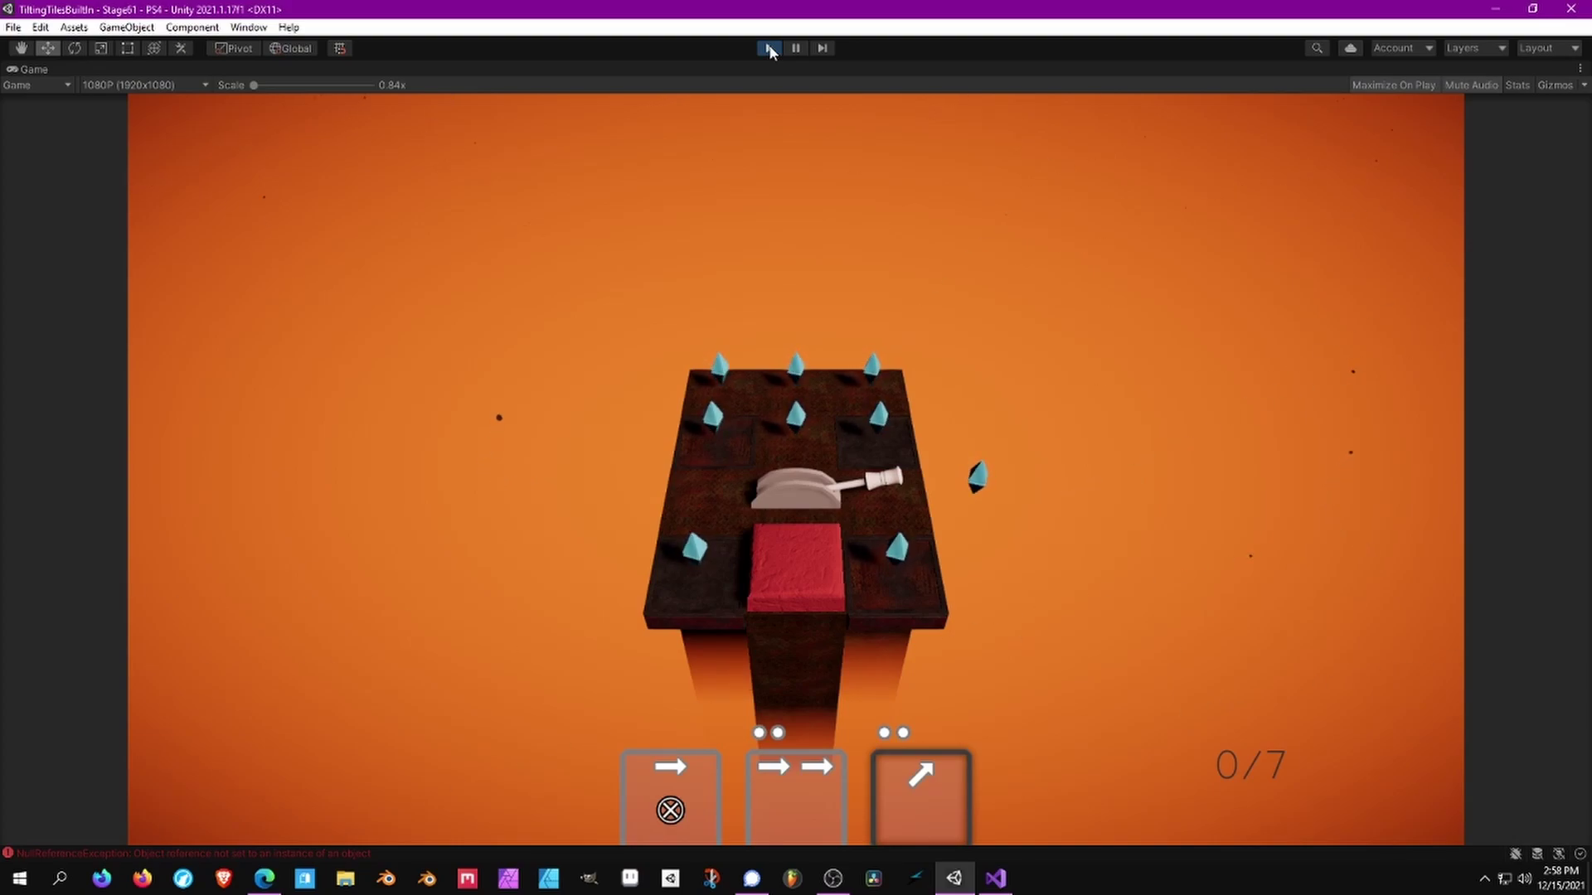
{"action": "key", "text": "x"}
{"action": "key", "text": "Right"}
{"action": "key", "text": "Up"}
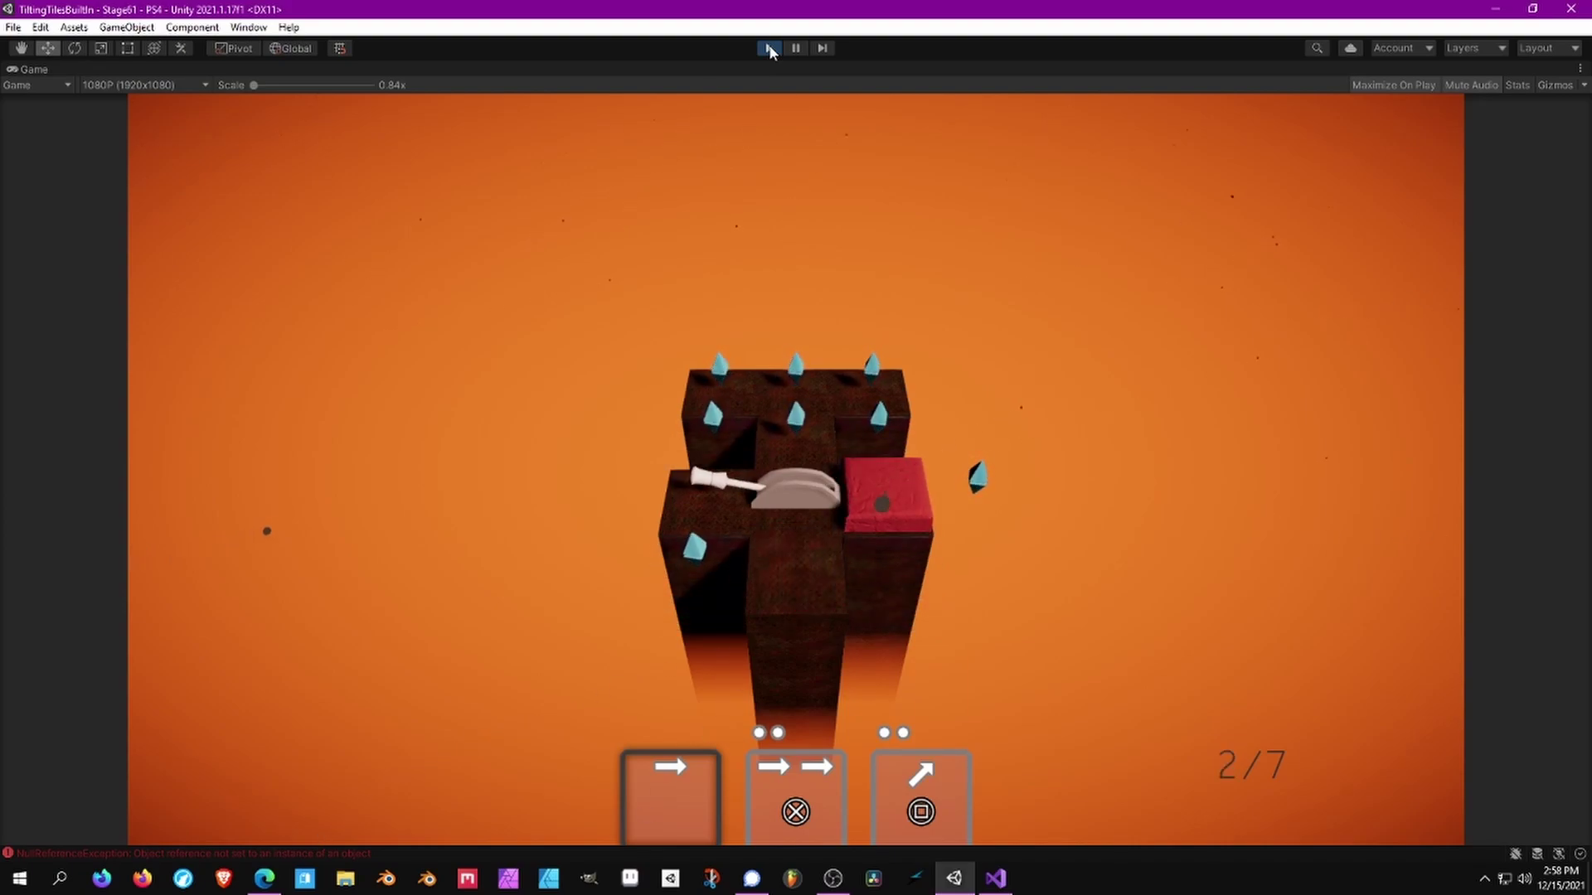
{"action": "key", "text": "x"}
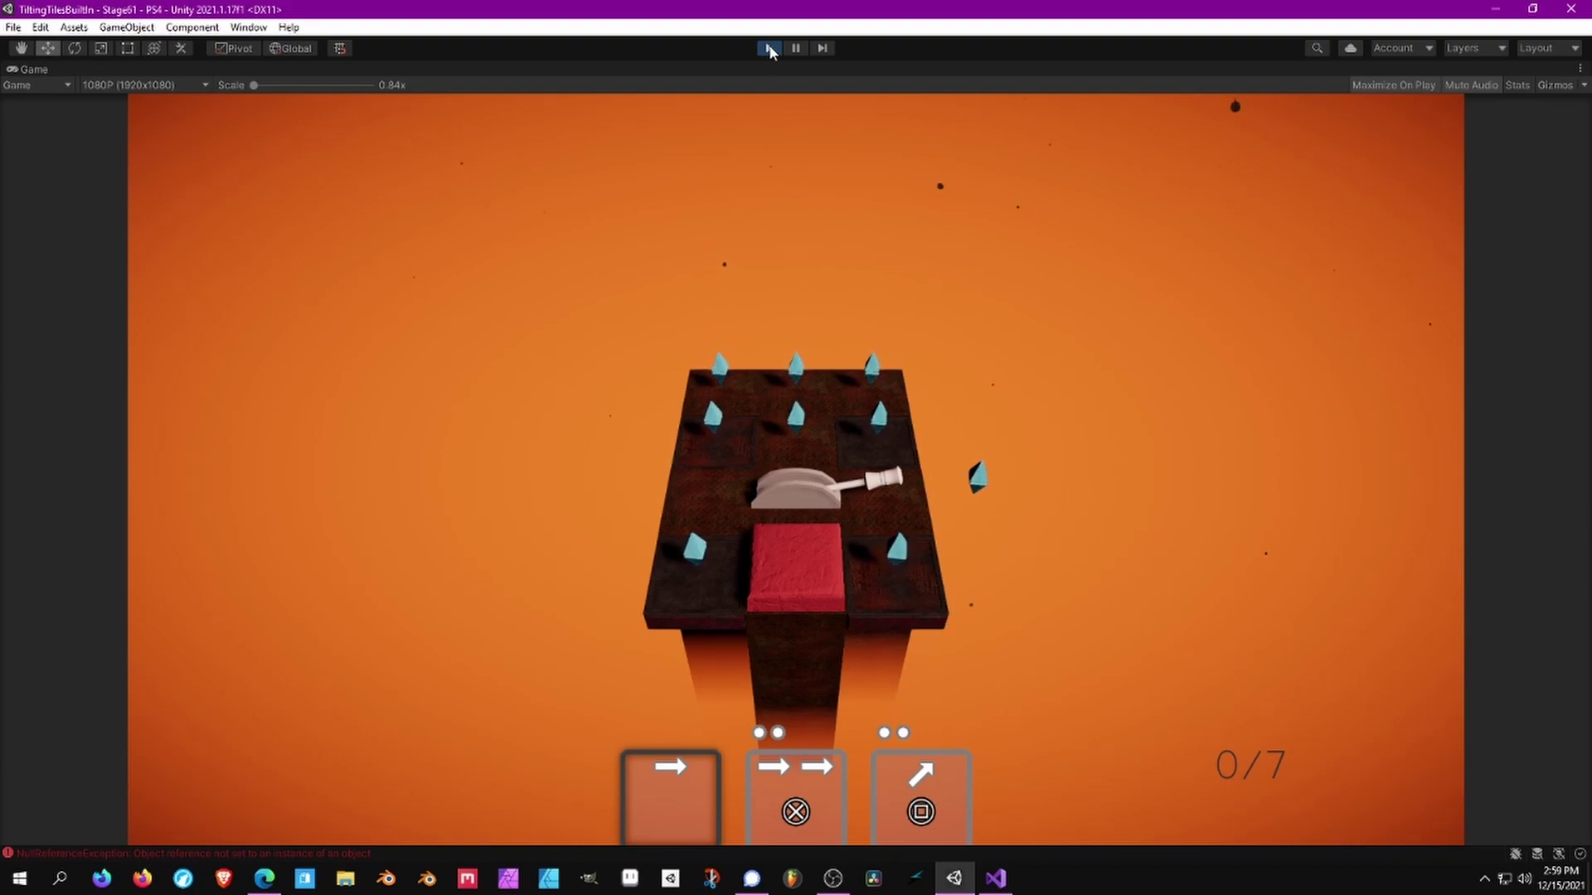
Step: Test moving right past the front-right block, and retry the lever route and continue toward the back rows
{"action": "key", "text": "Right"}
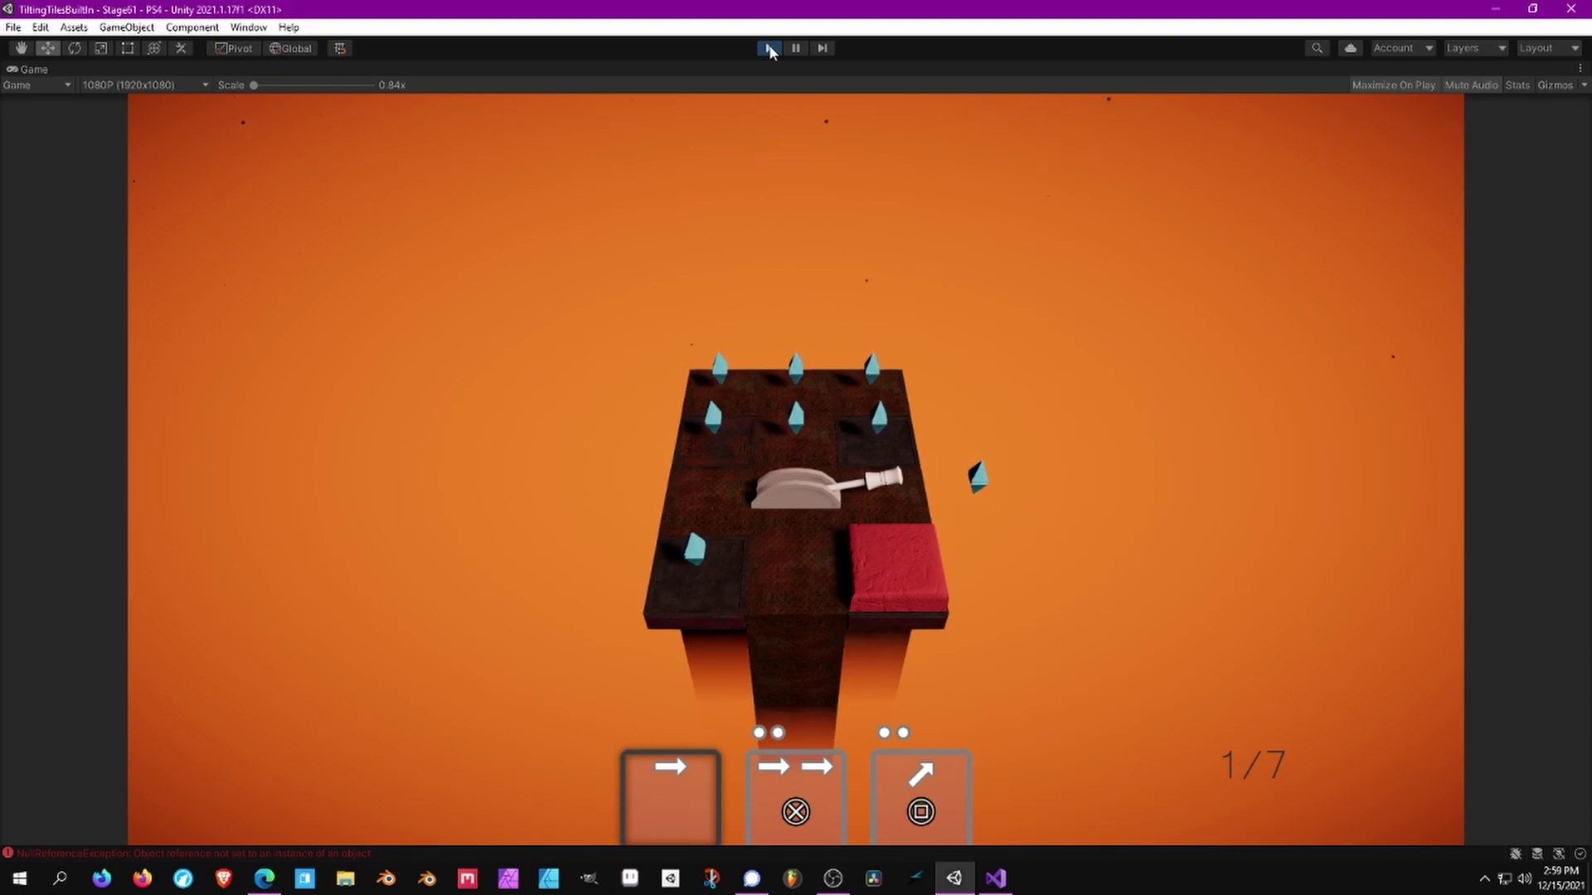
{"action": "key", "text": "Right"}
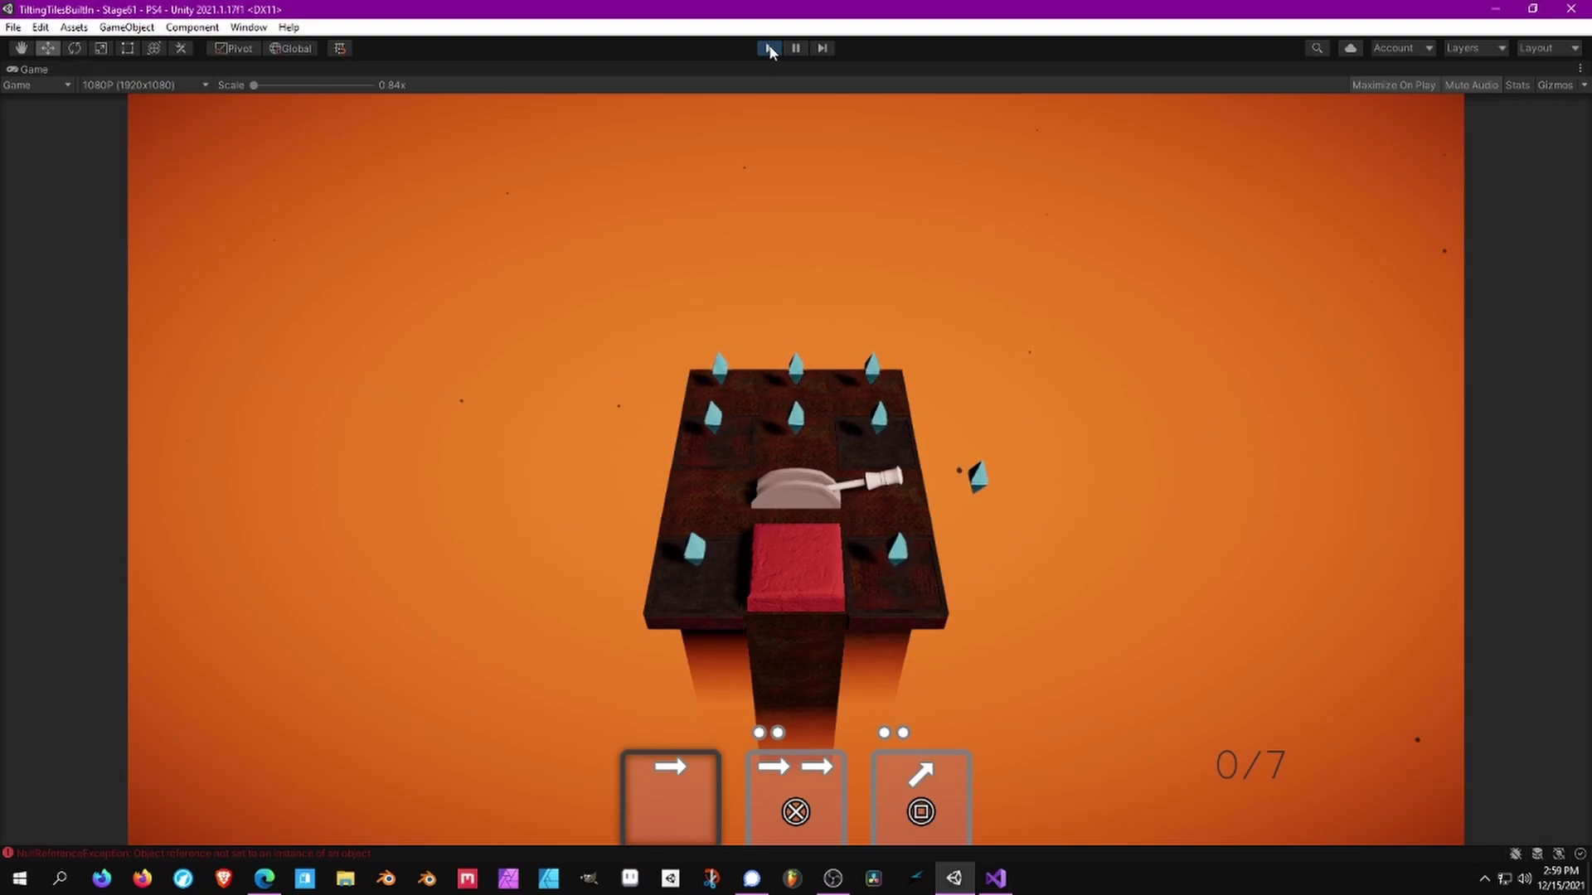
{"action": "key", "text": "Right"}
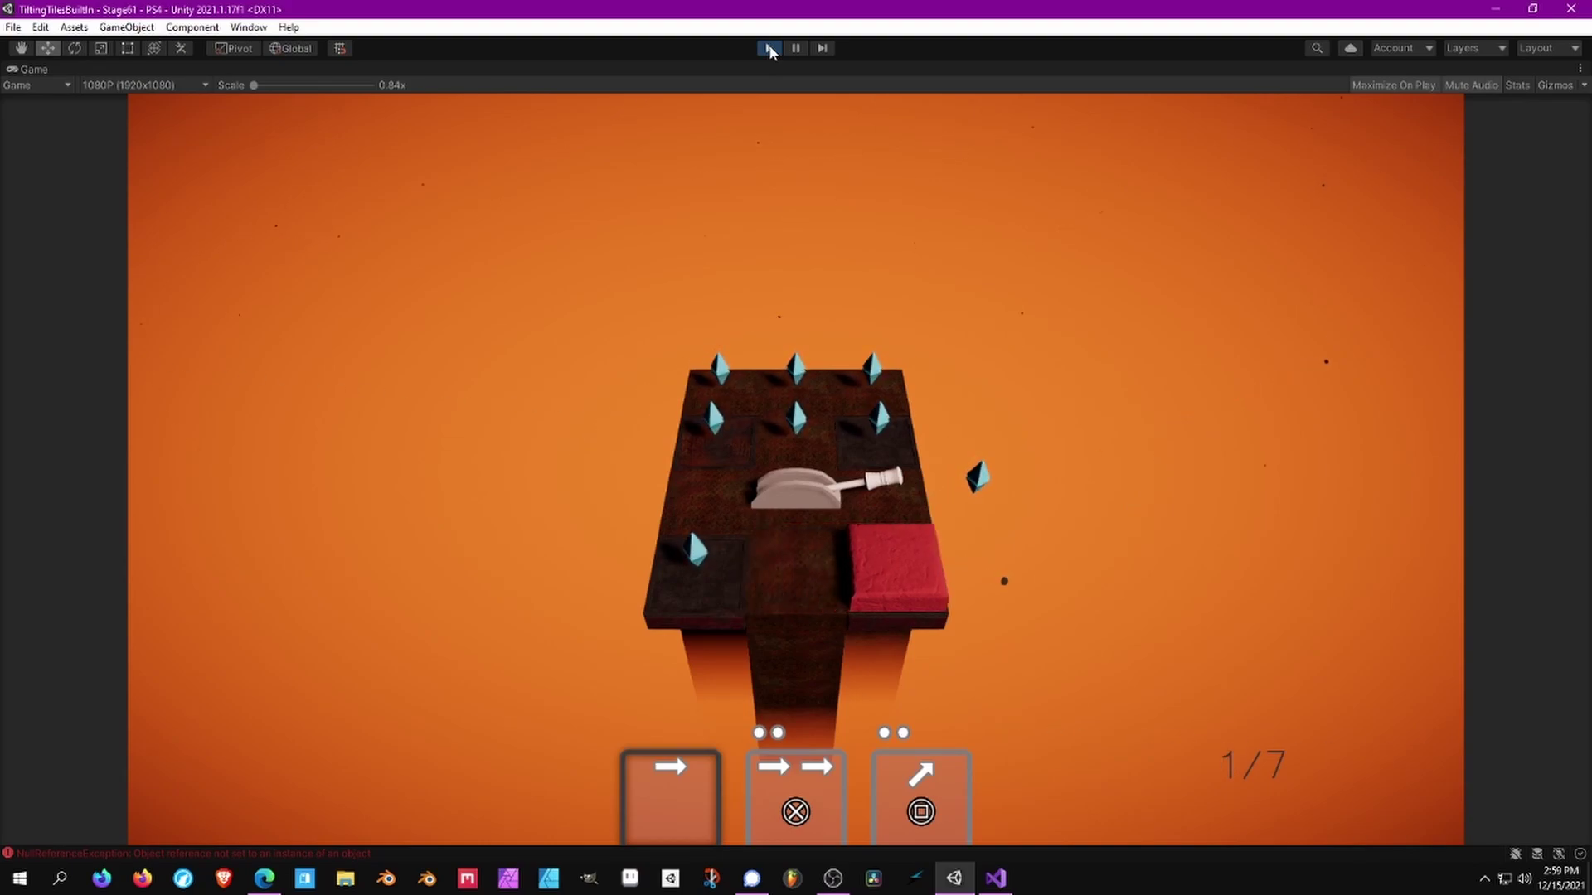
{"action": "key", "text": "Up"}
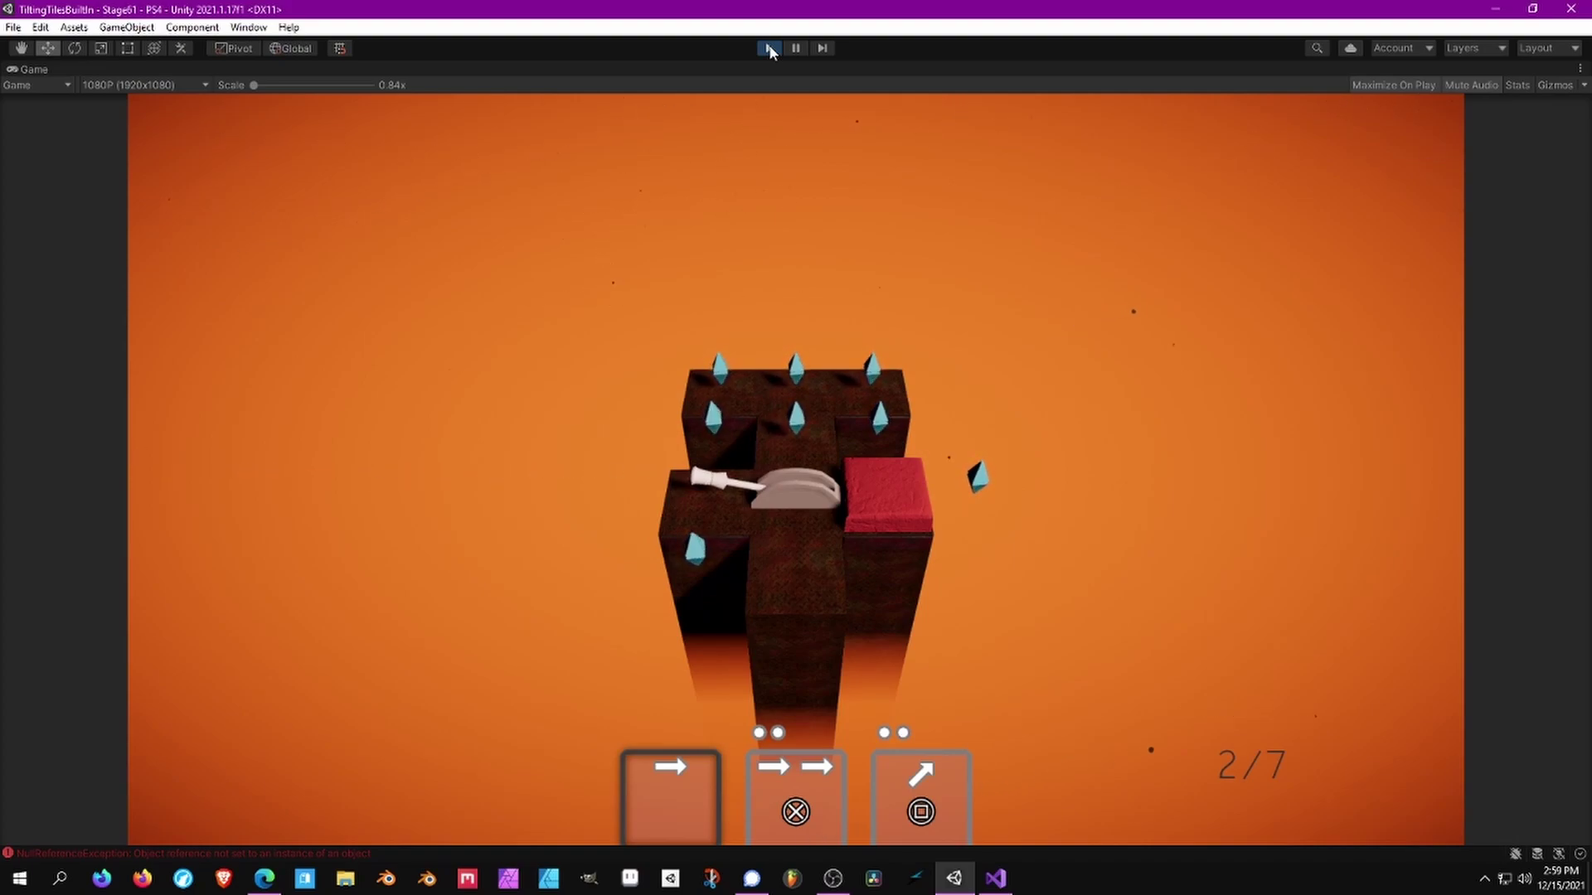
{"action": "key", "text": "Up"}
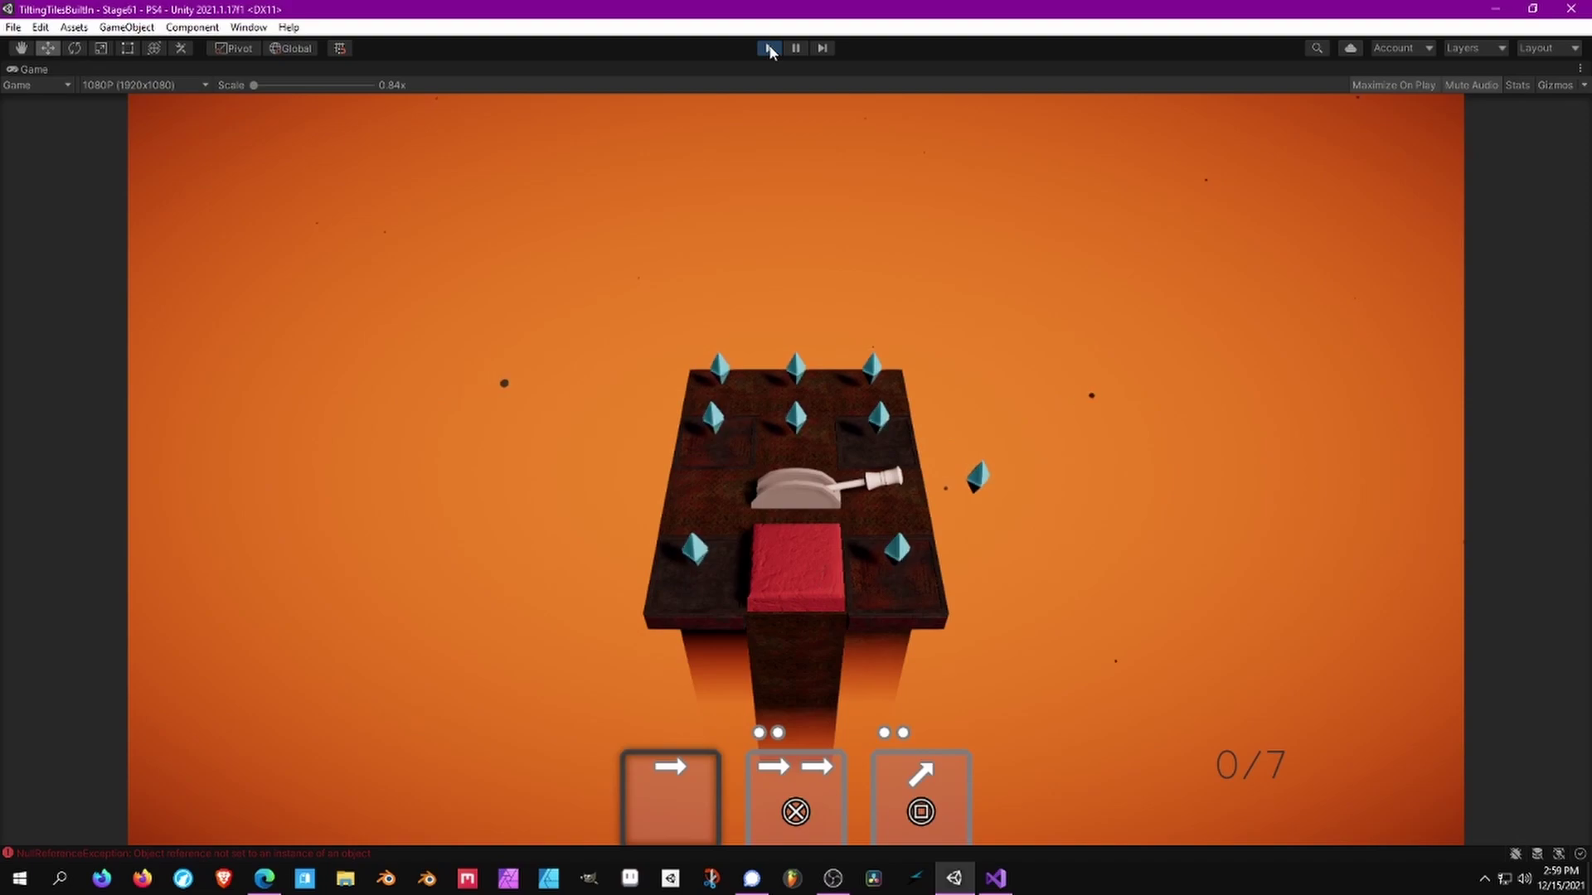
Step: Repeat the single-move route from the start over the front-right crystal and up past the block beside the lever
{"action": "key", "text": "Right"}
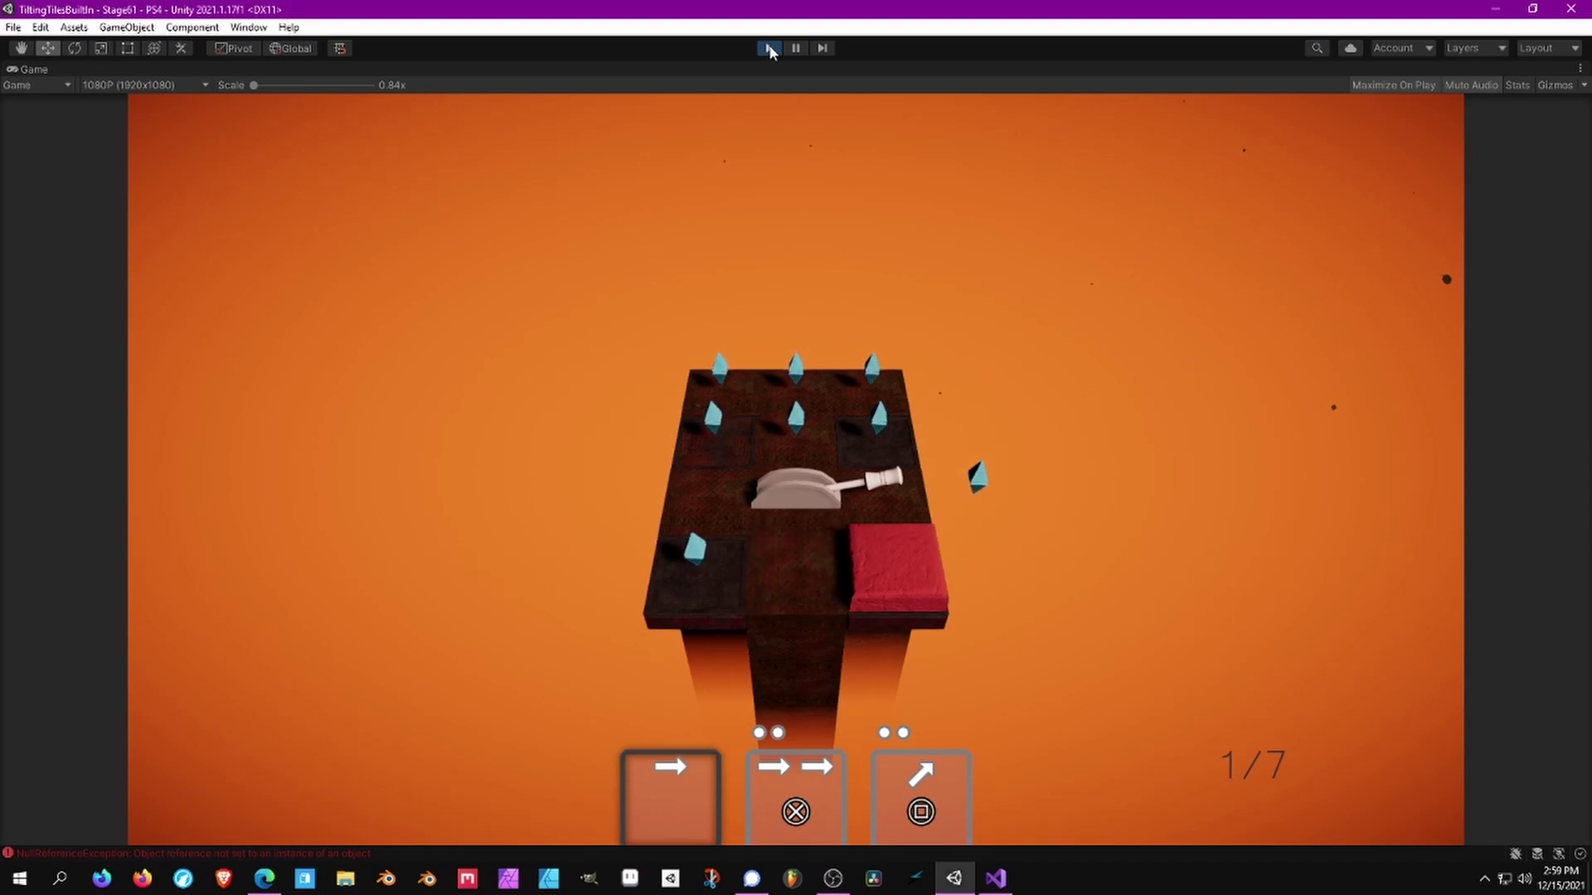
{"action": "key", "text": "Up"}
{"action": "key", "text": "Up"}
{"action": "key", "text": "Right"}
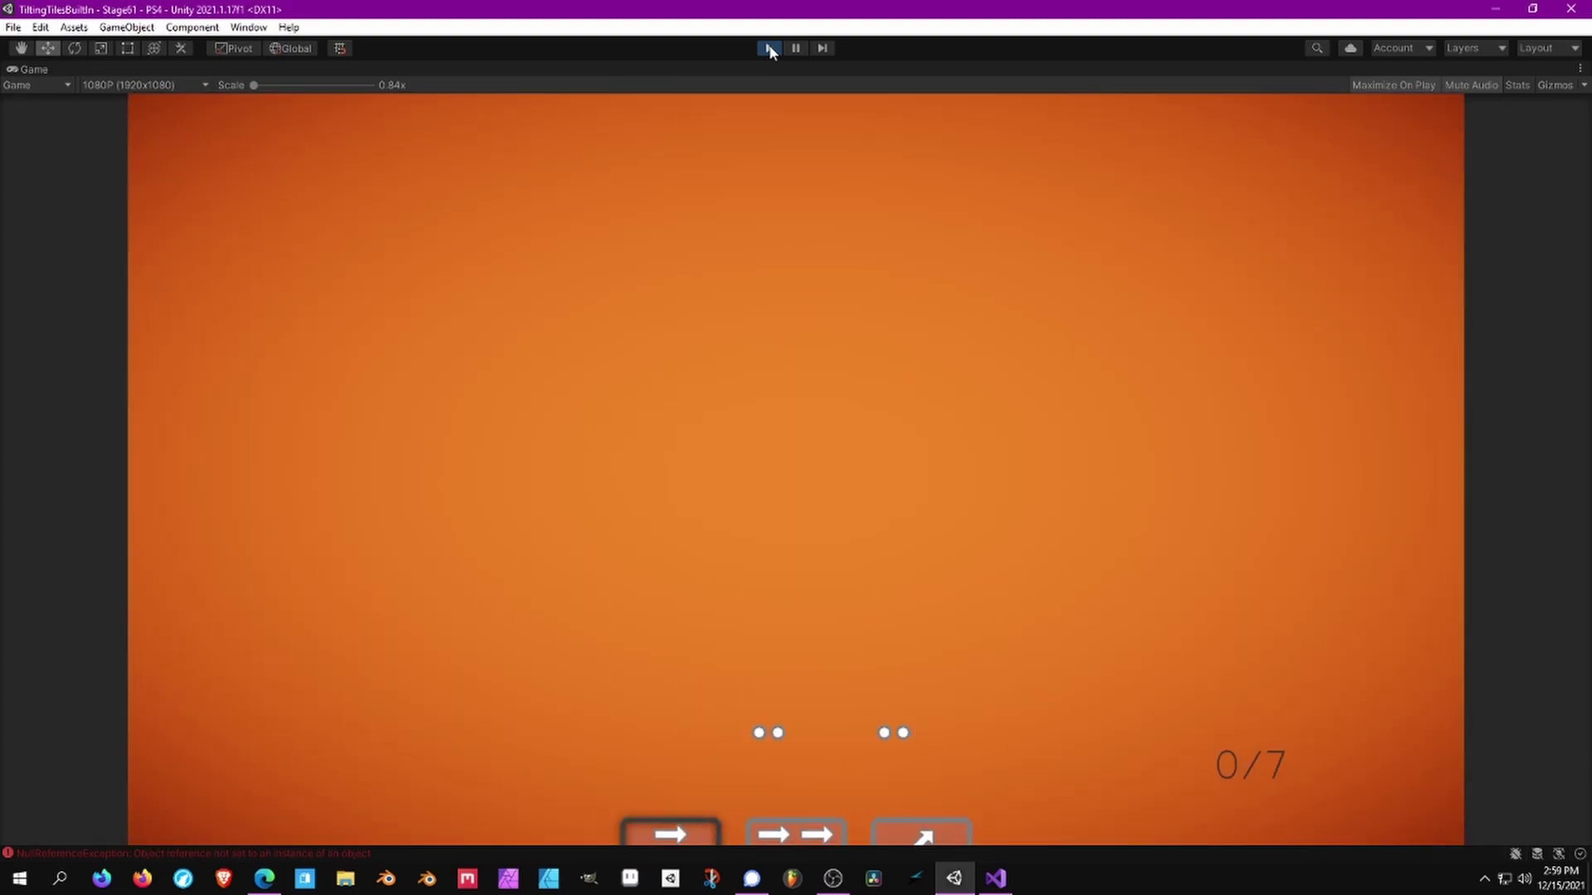
{"action": "key", "text": "Left"}
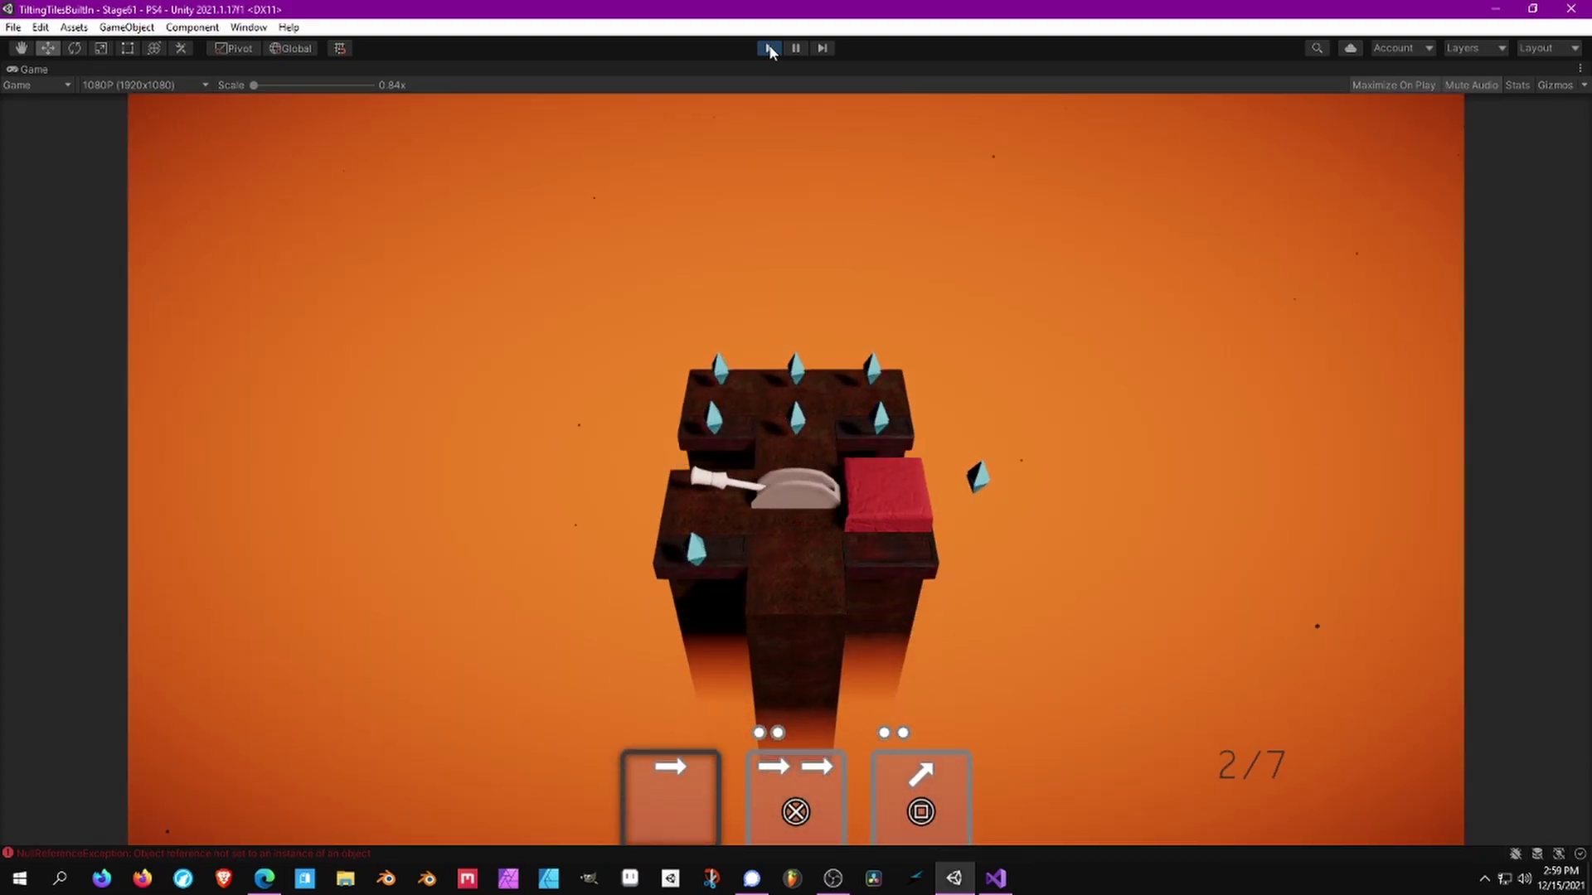
{"action": "key", "text": "Up"}
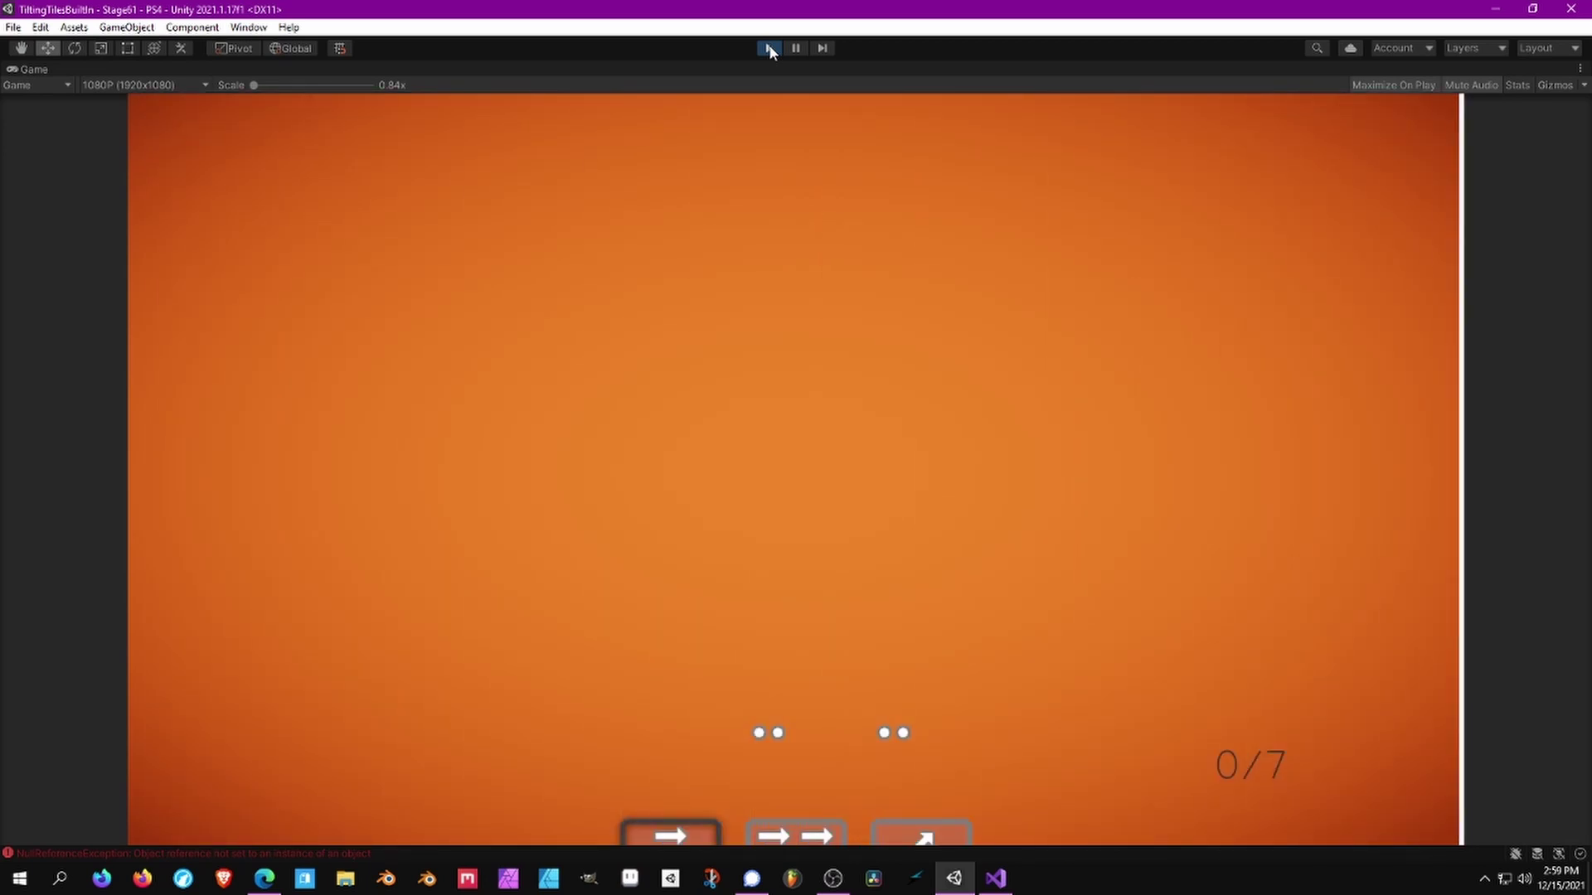
{"action": "key", "text": "Right"}
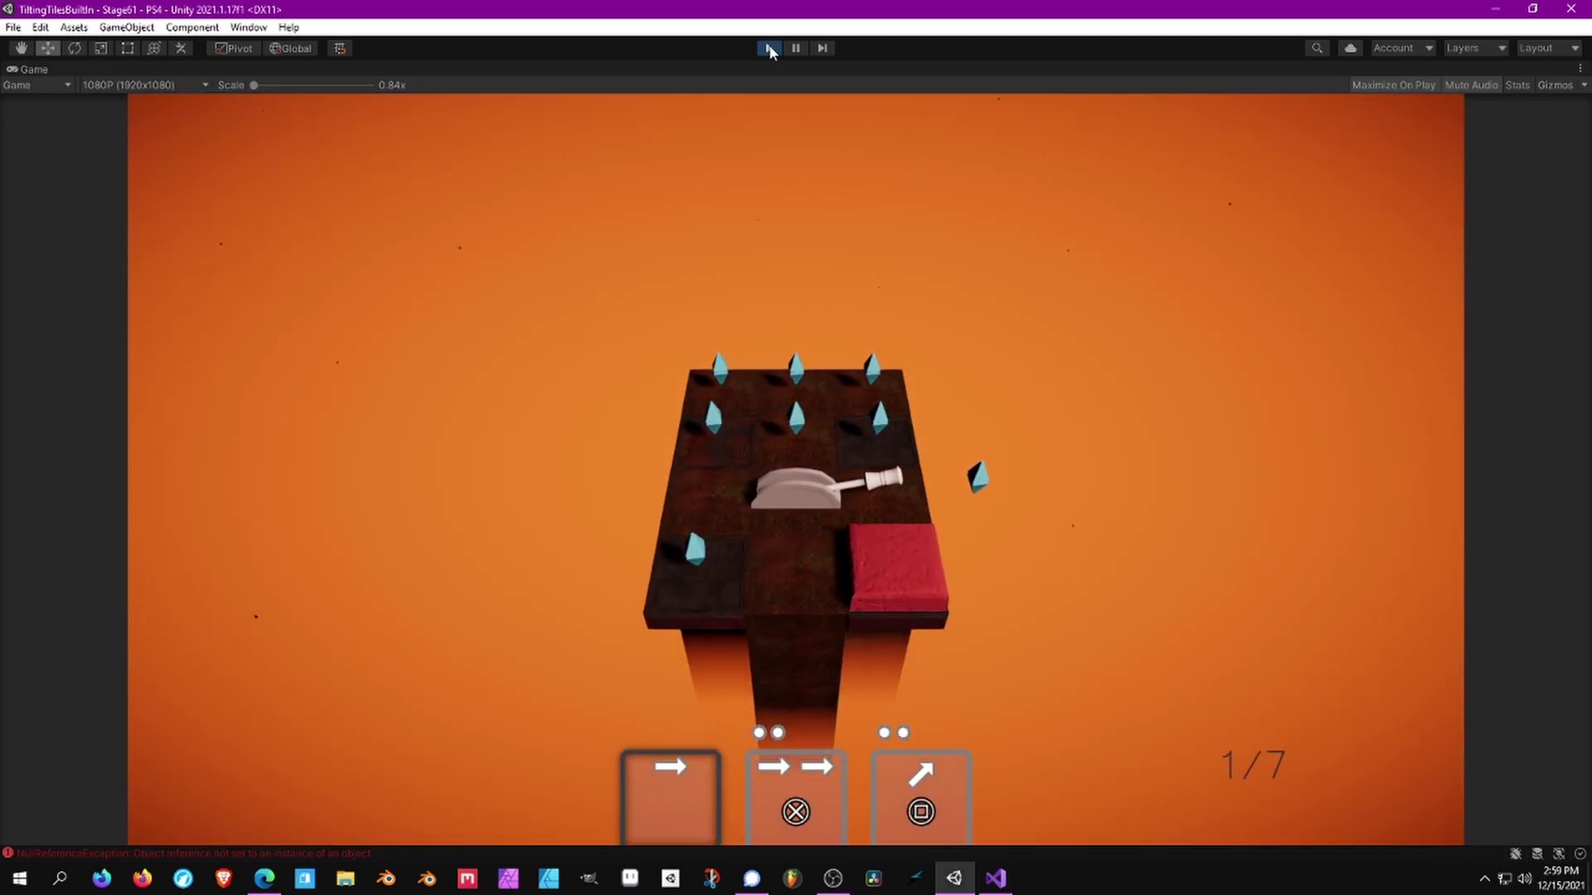
{"action": "key", "text": "Up"}
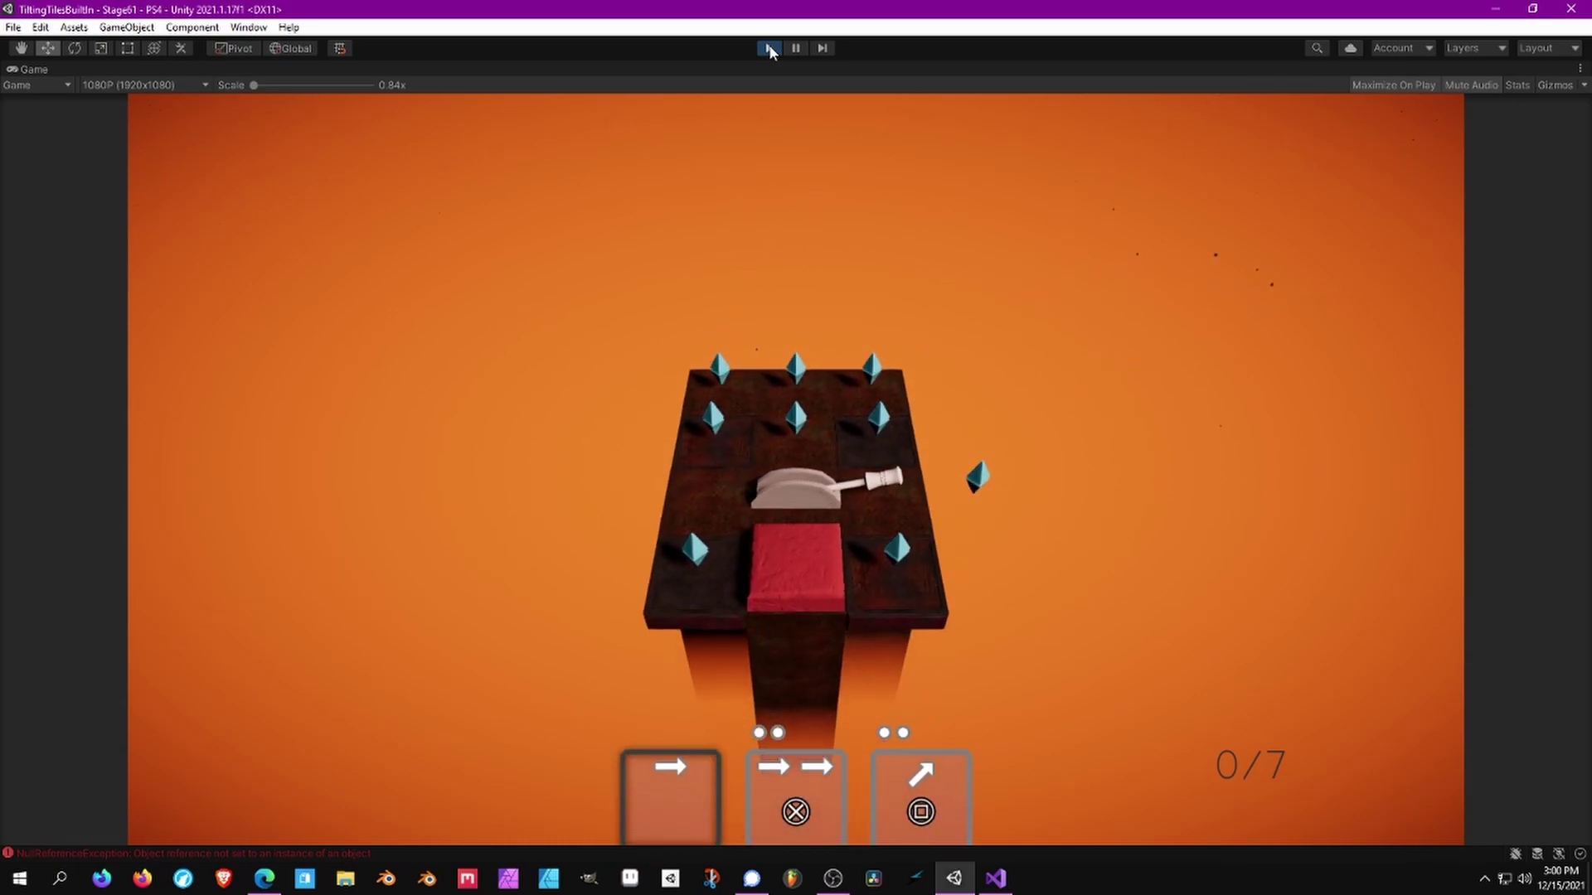
Step: Try the double-move card toward the back from the front-right crystal's block
{"action": "key", "text": "Right"}
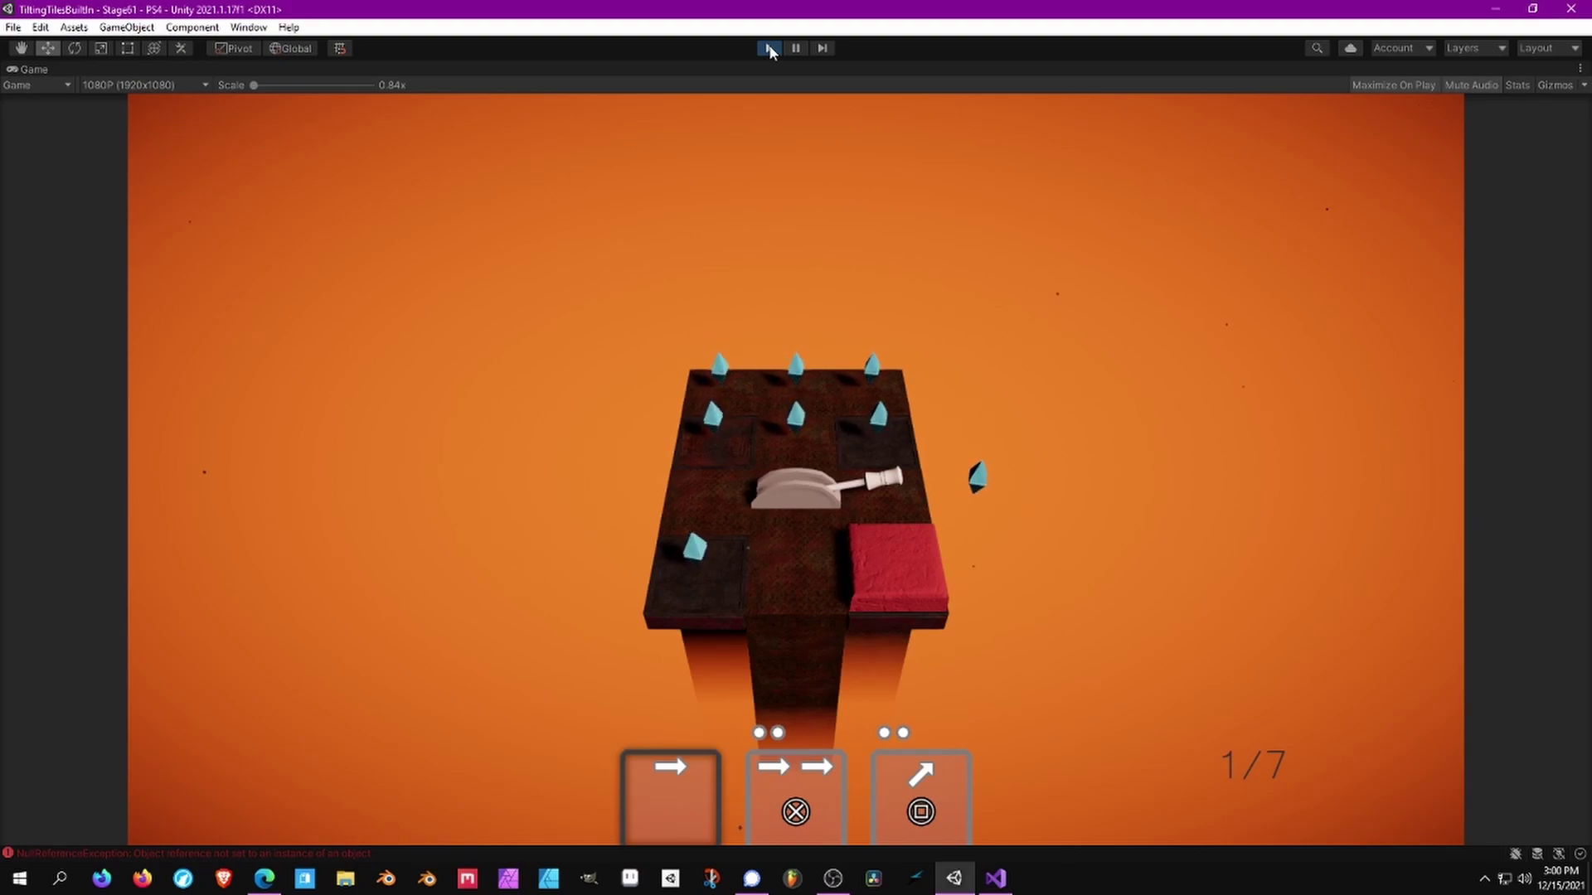
{"action": "key", "text": "x"}
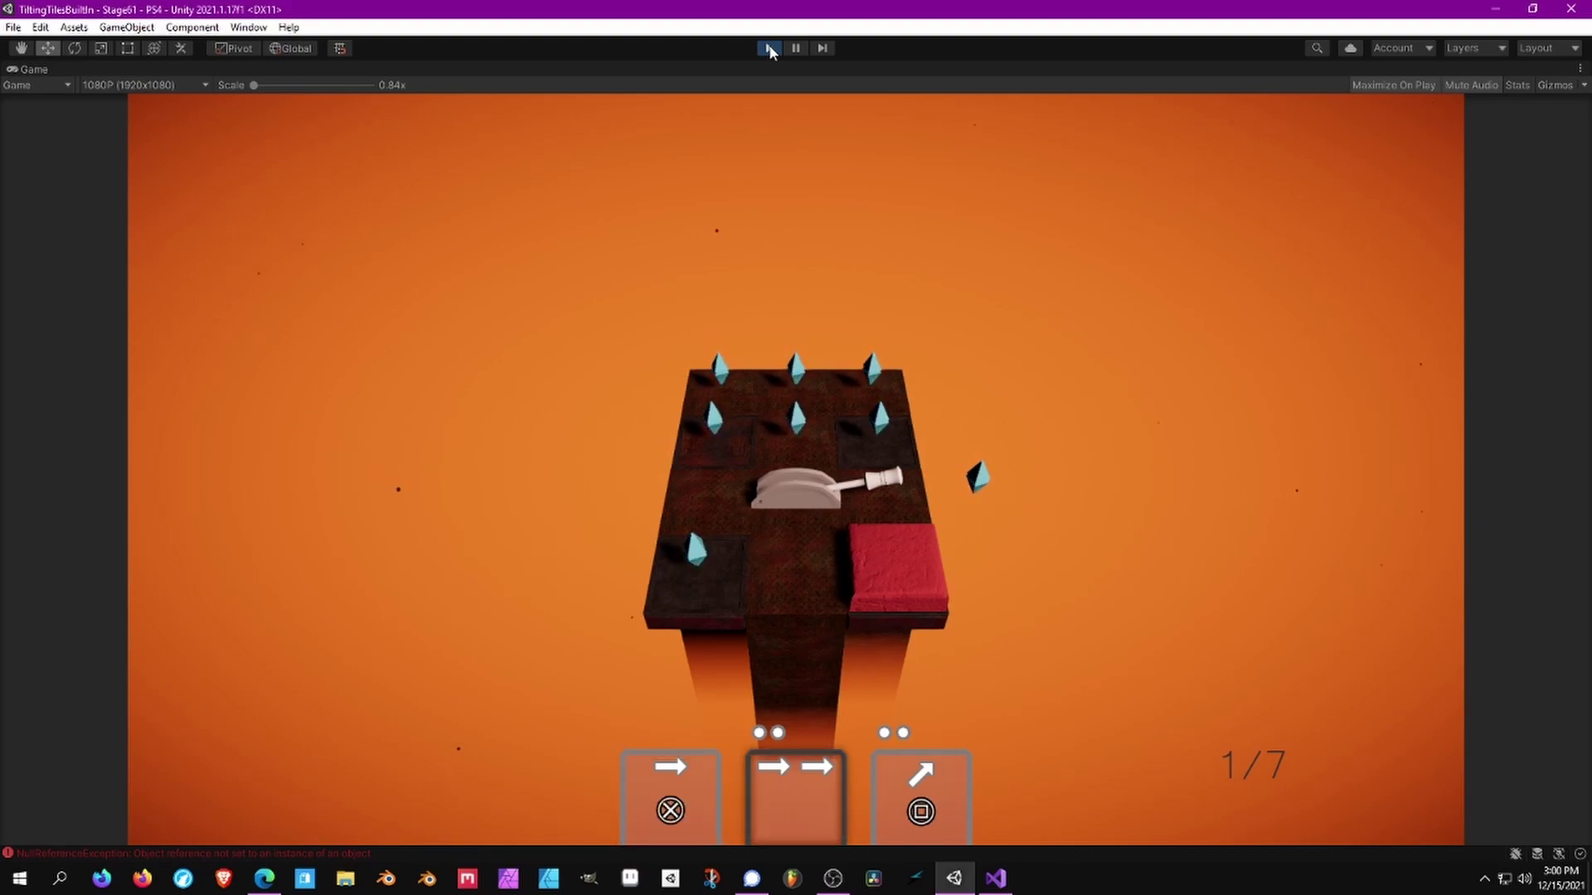
{"action": "key", "text": "Up"}
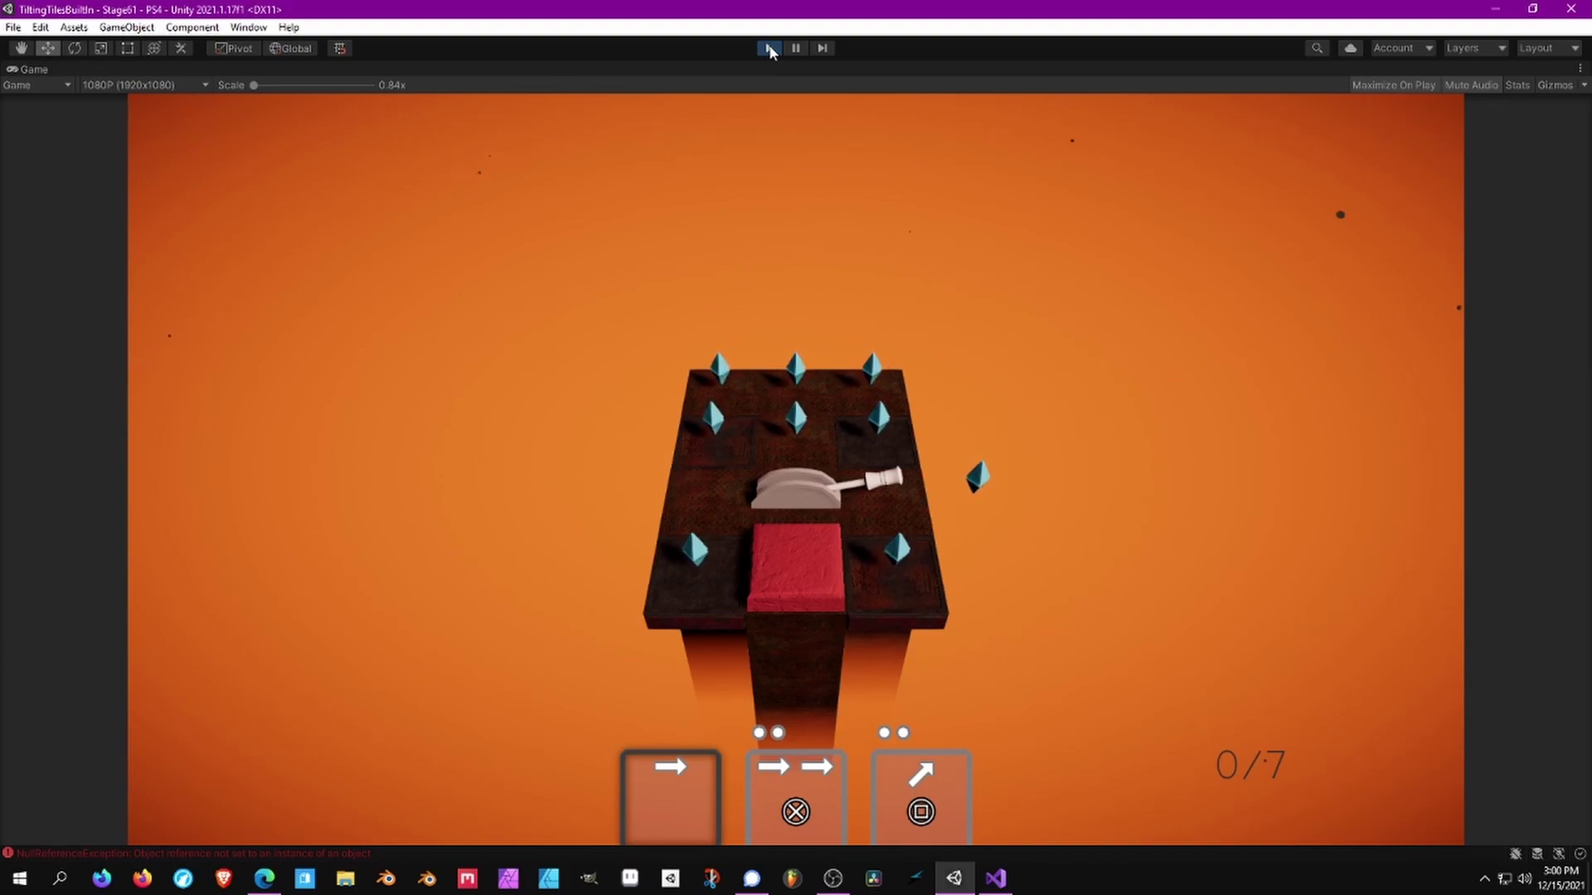
Step: Flip the lever from the block on its right and try a single move toward the floating crystal
{"action": "key", "text": "Right"}
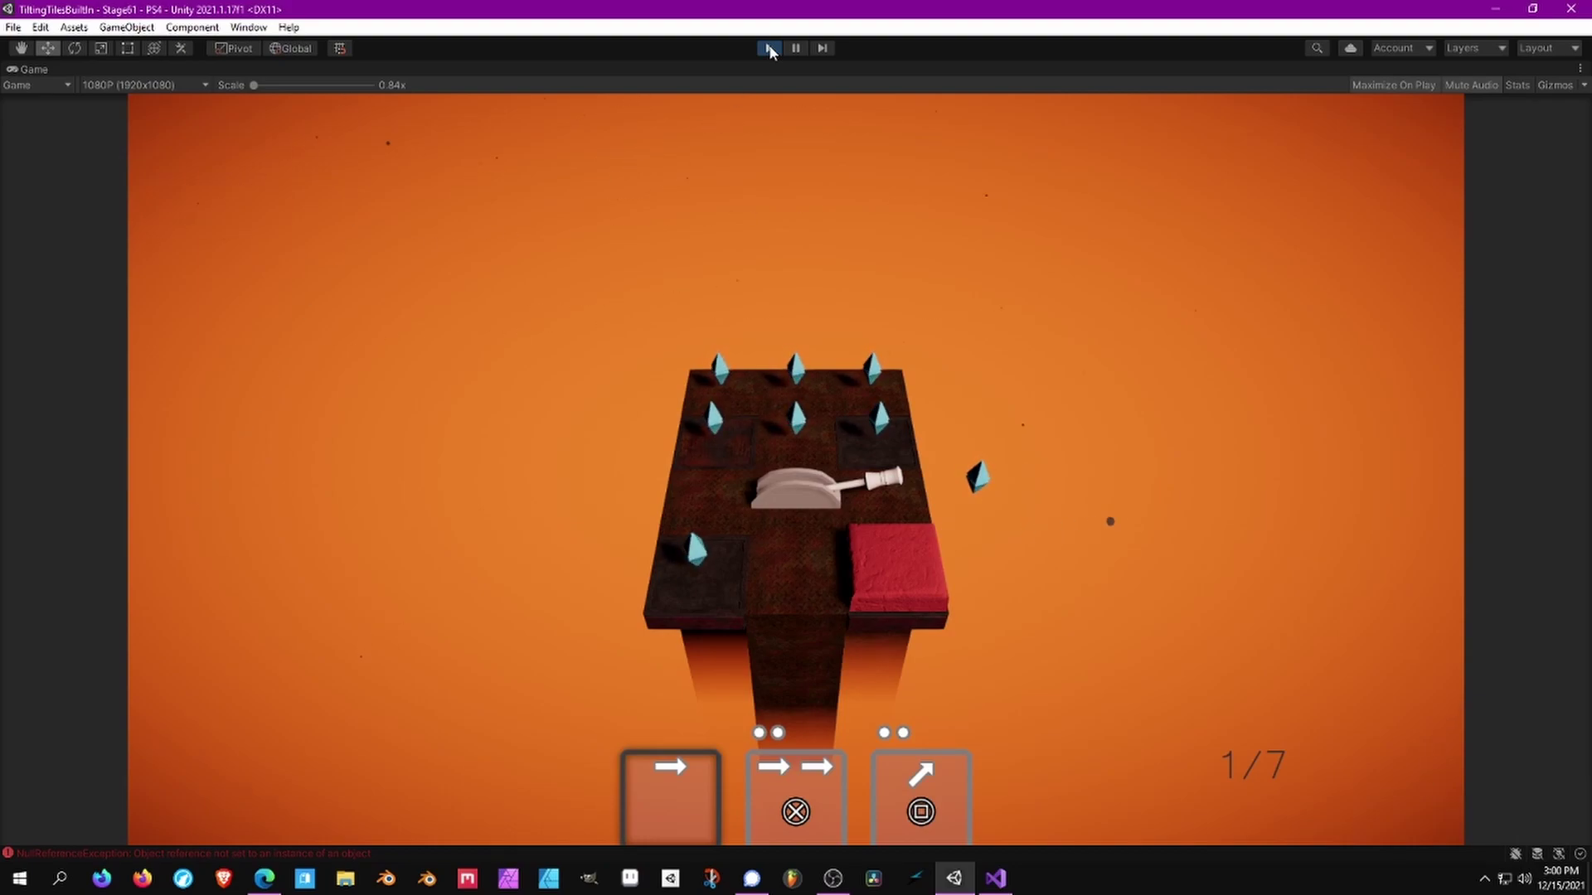
{"action": "key", "text": "Up"}
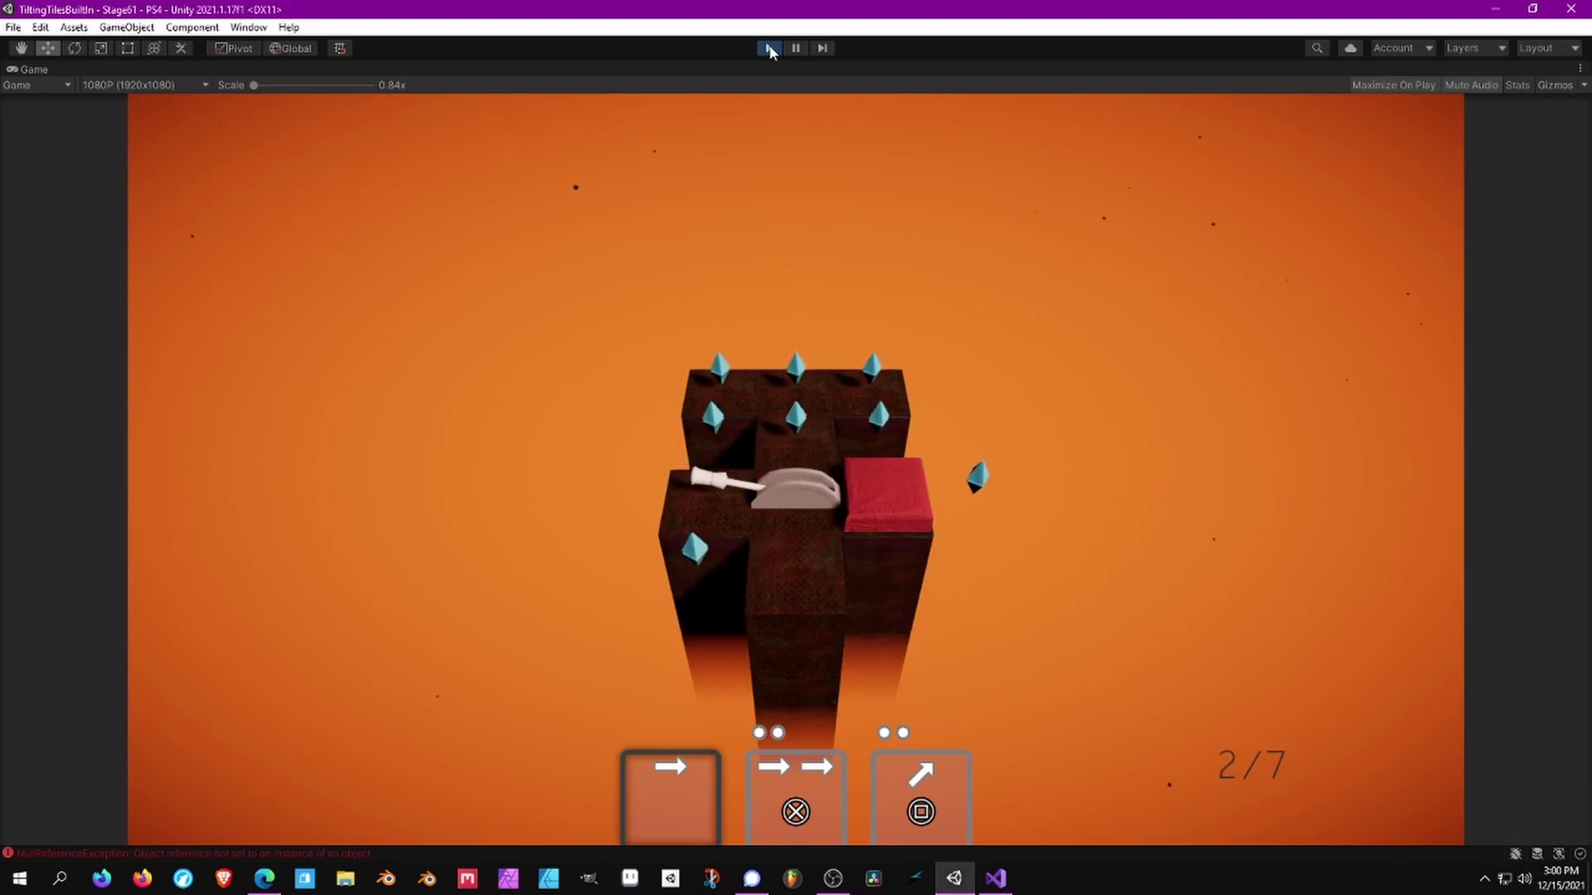
{"action": "key", "text": "Right"}
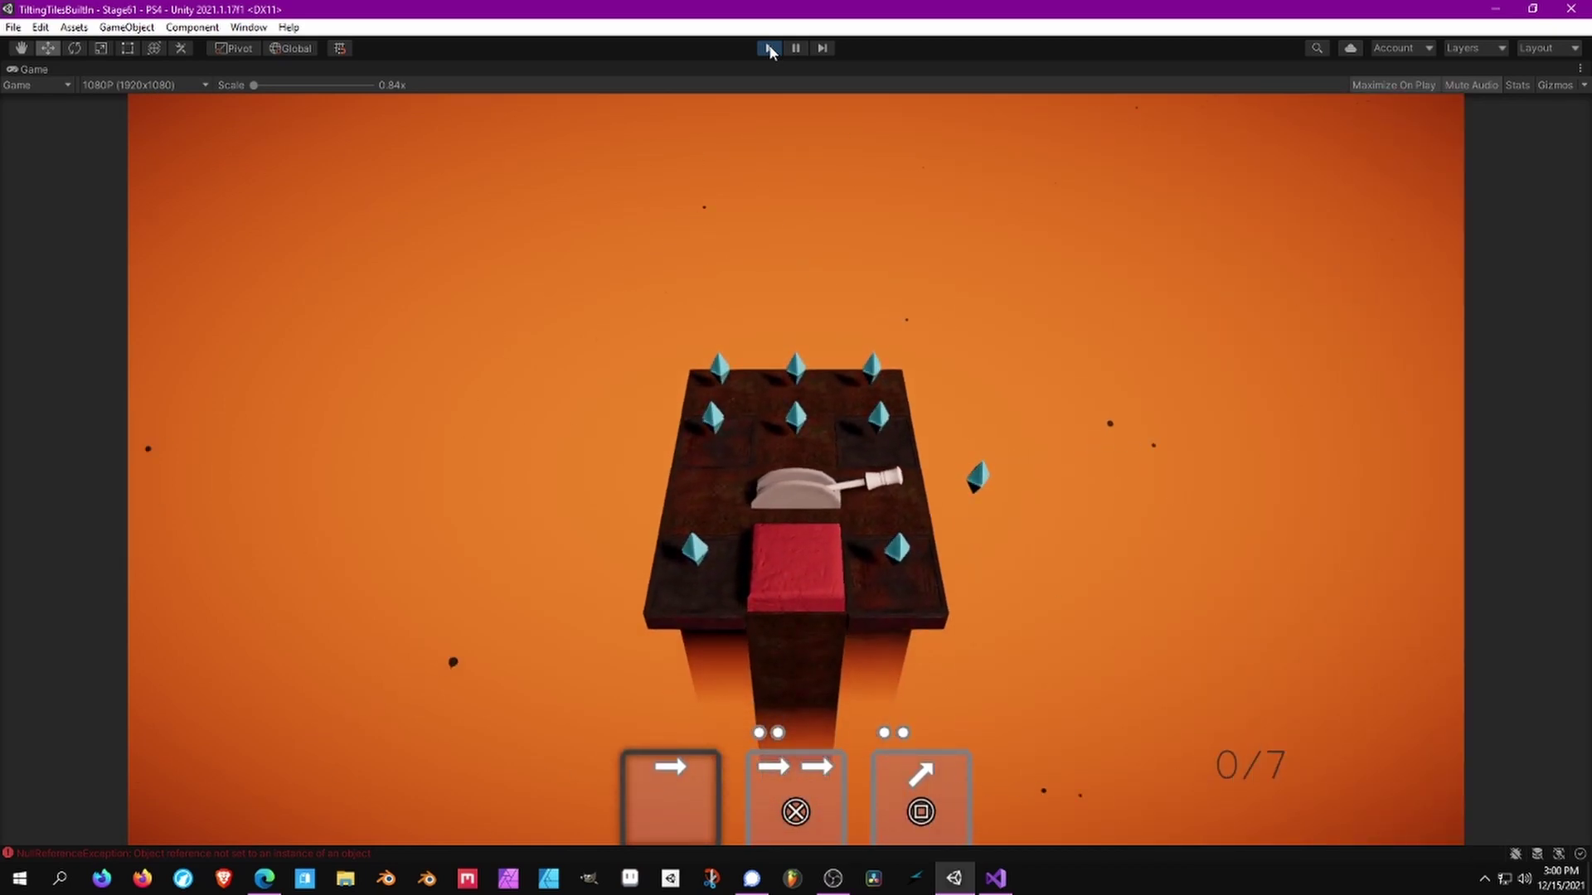
Step: Collect both front crystals with single moves across the starting block, and try the double-move card toward the back from the front-left block
{"action": "key", "text": "Right"}
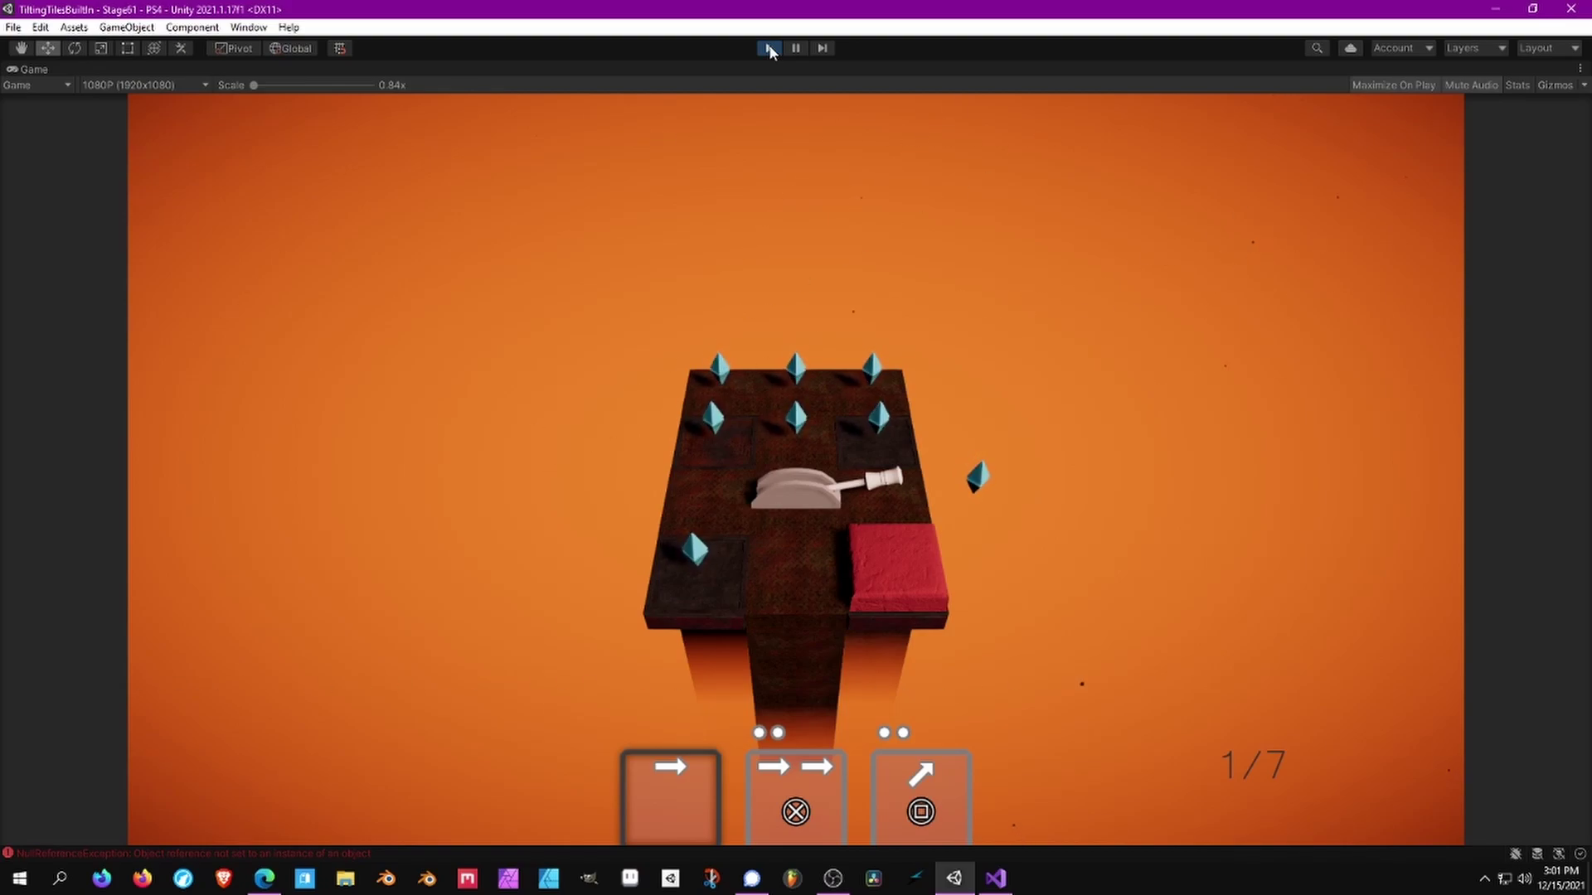
{"action": "key", "text": "Left"}
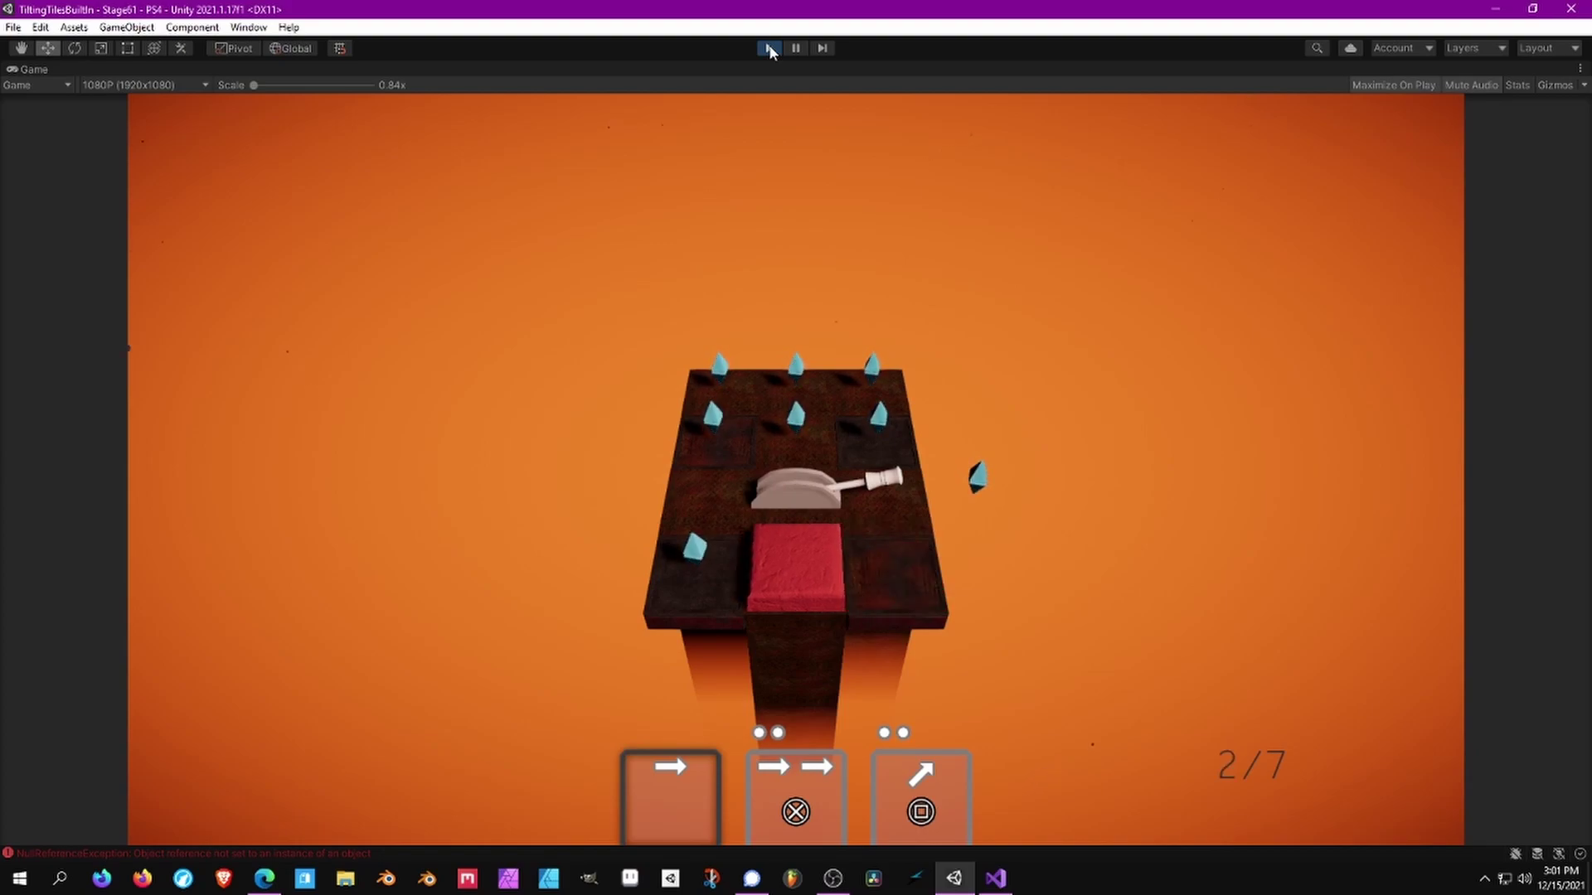
{"action": "key", "text": "Left"}
{"action": "key", "text": "x"}
{"action": "key", "text": "Up"}
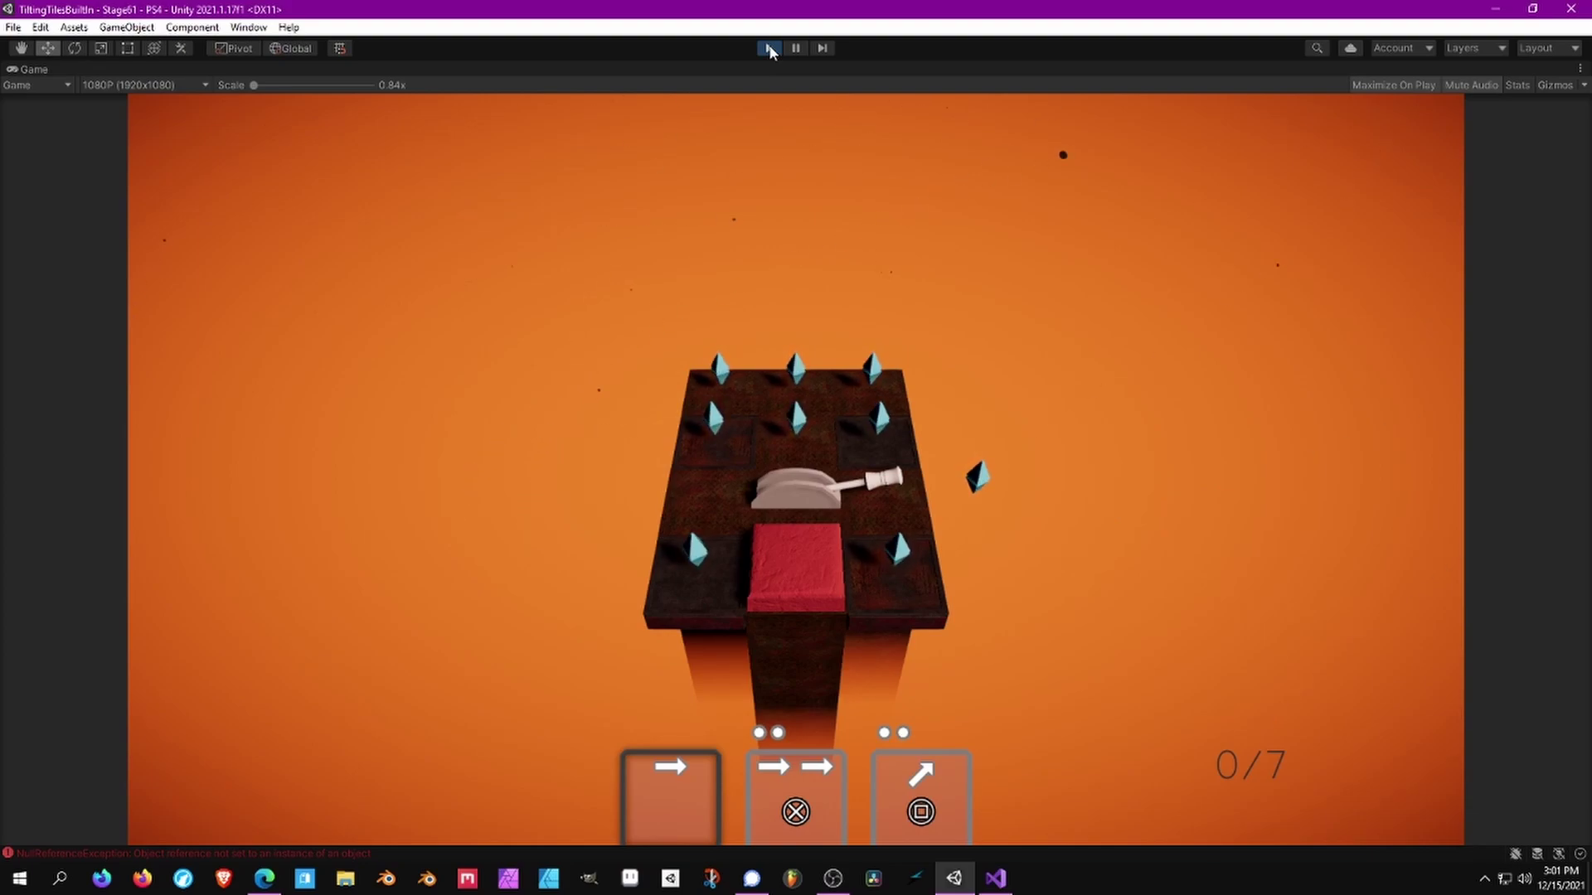
Step: Test the double-move card again after collecting the front-right crystal, and restart the attempt from the starting block
{"action": "key", "text": "Right"}
{"action": "key", "text": "x"}
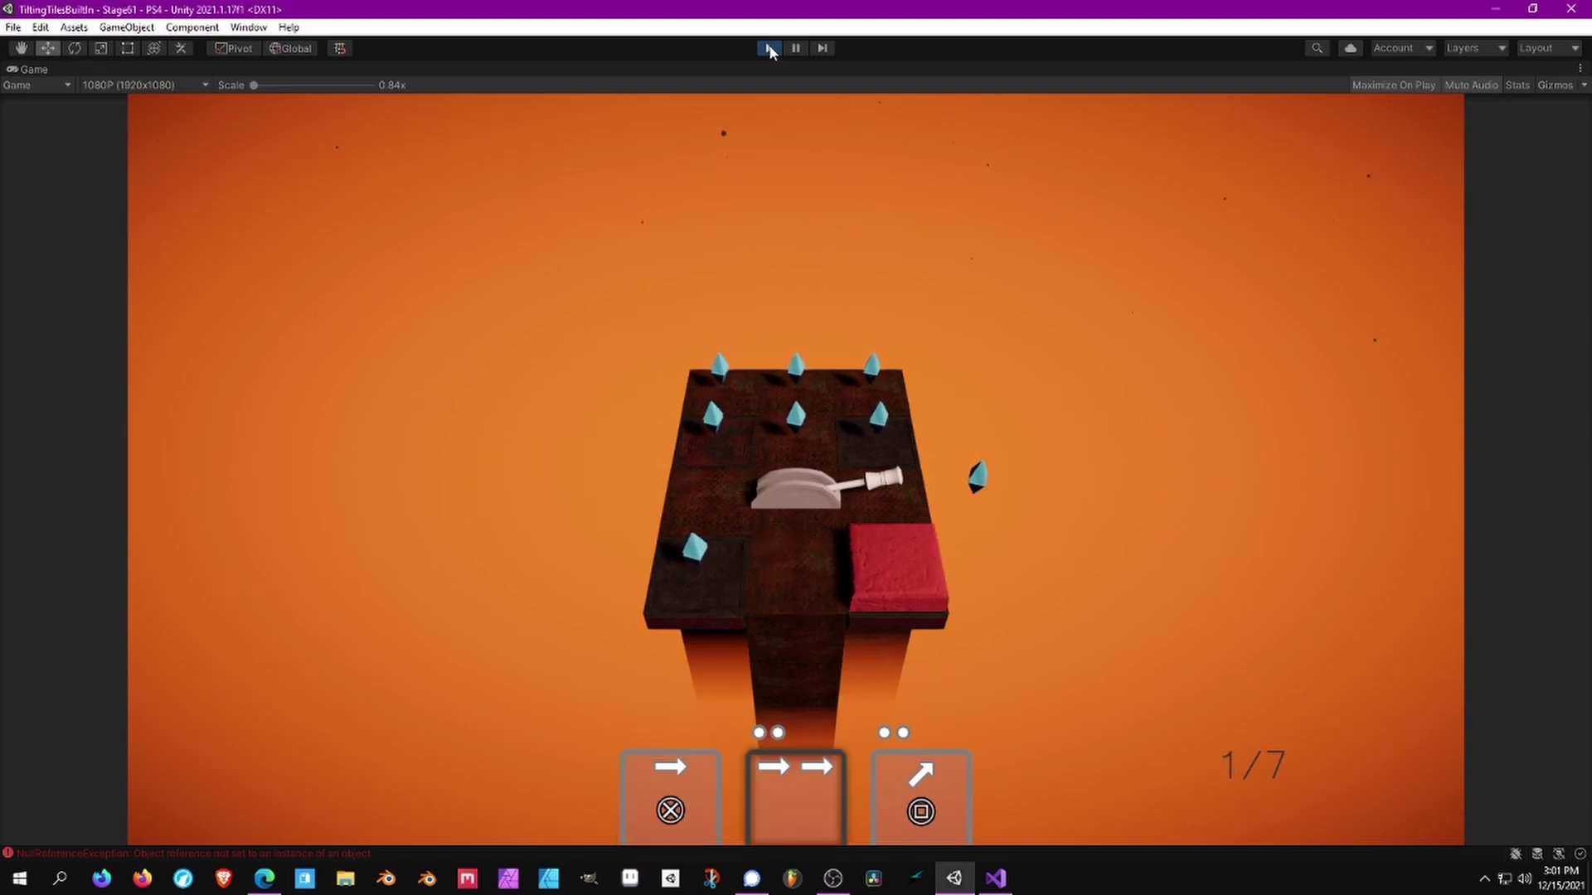
{"action": "key", "text": "Up"}
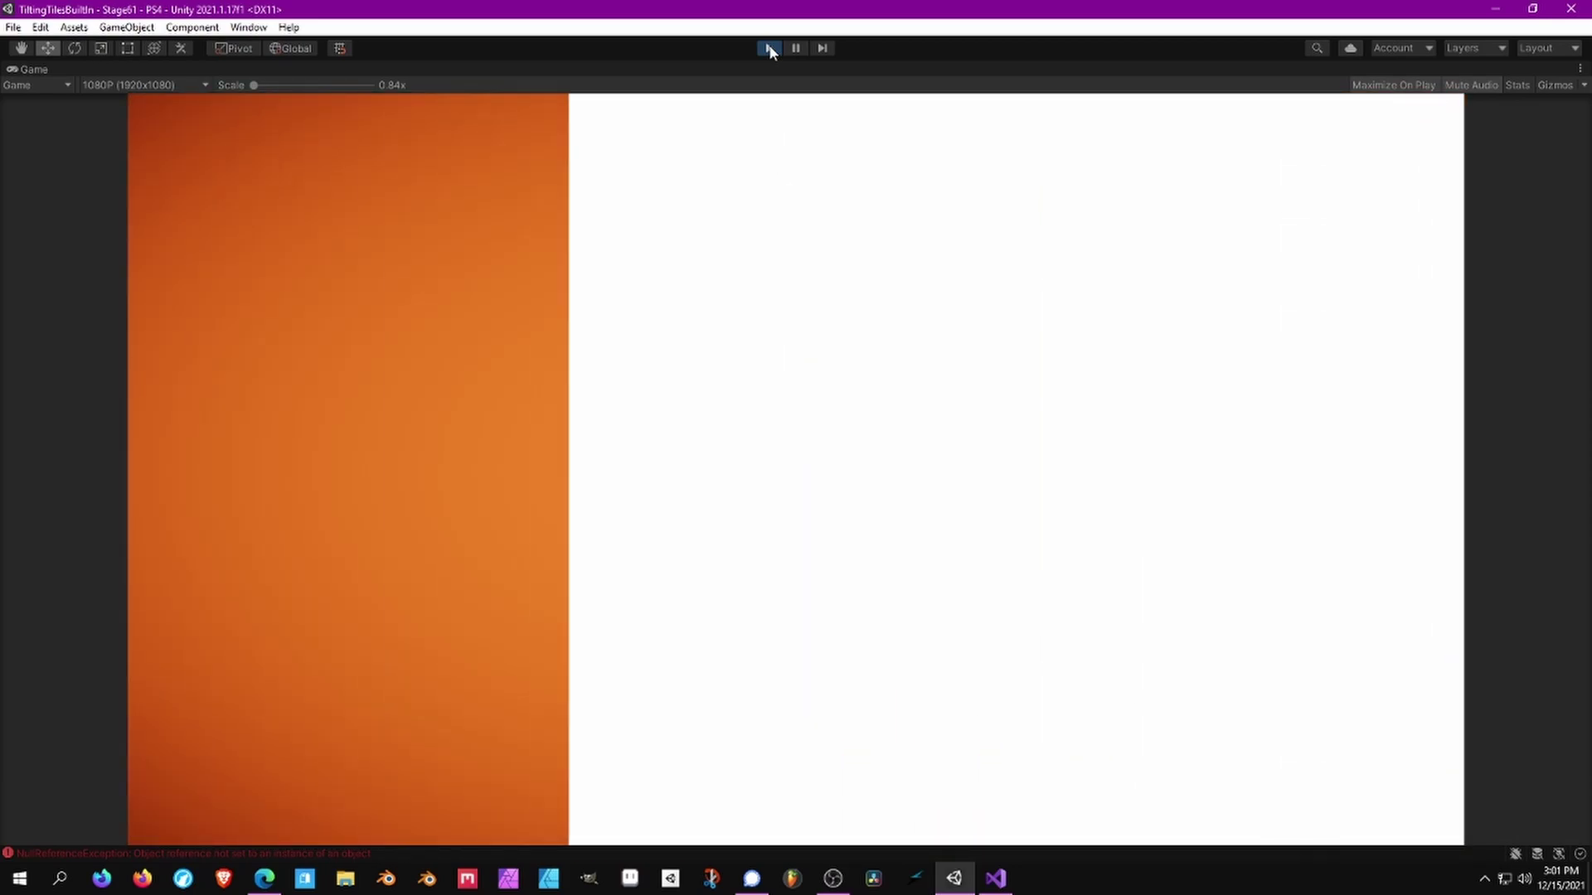
{"action": "key", "text": "Right"}
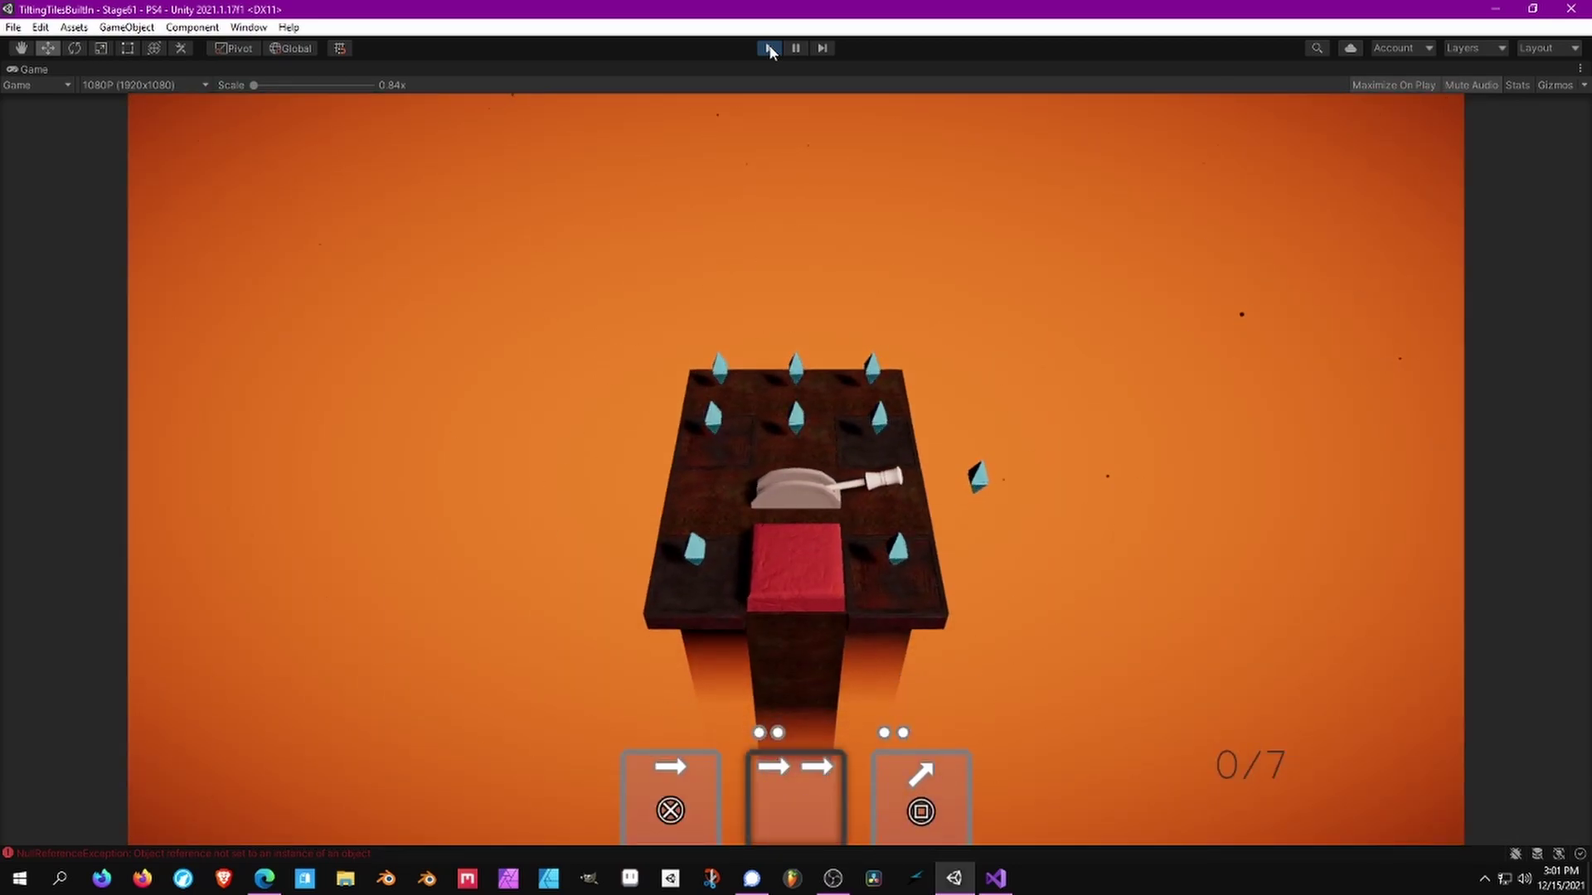
{"action": "key", "text": "space"}
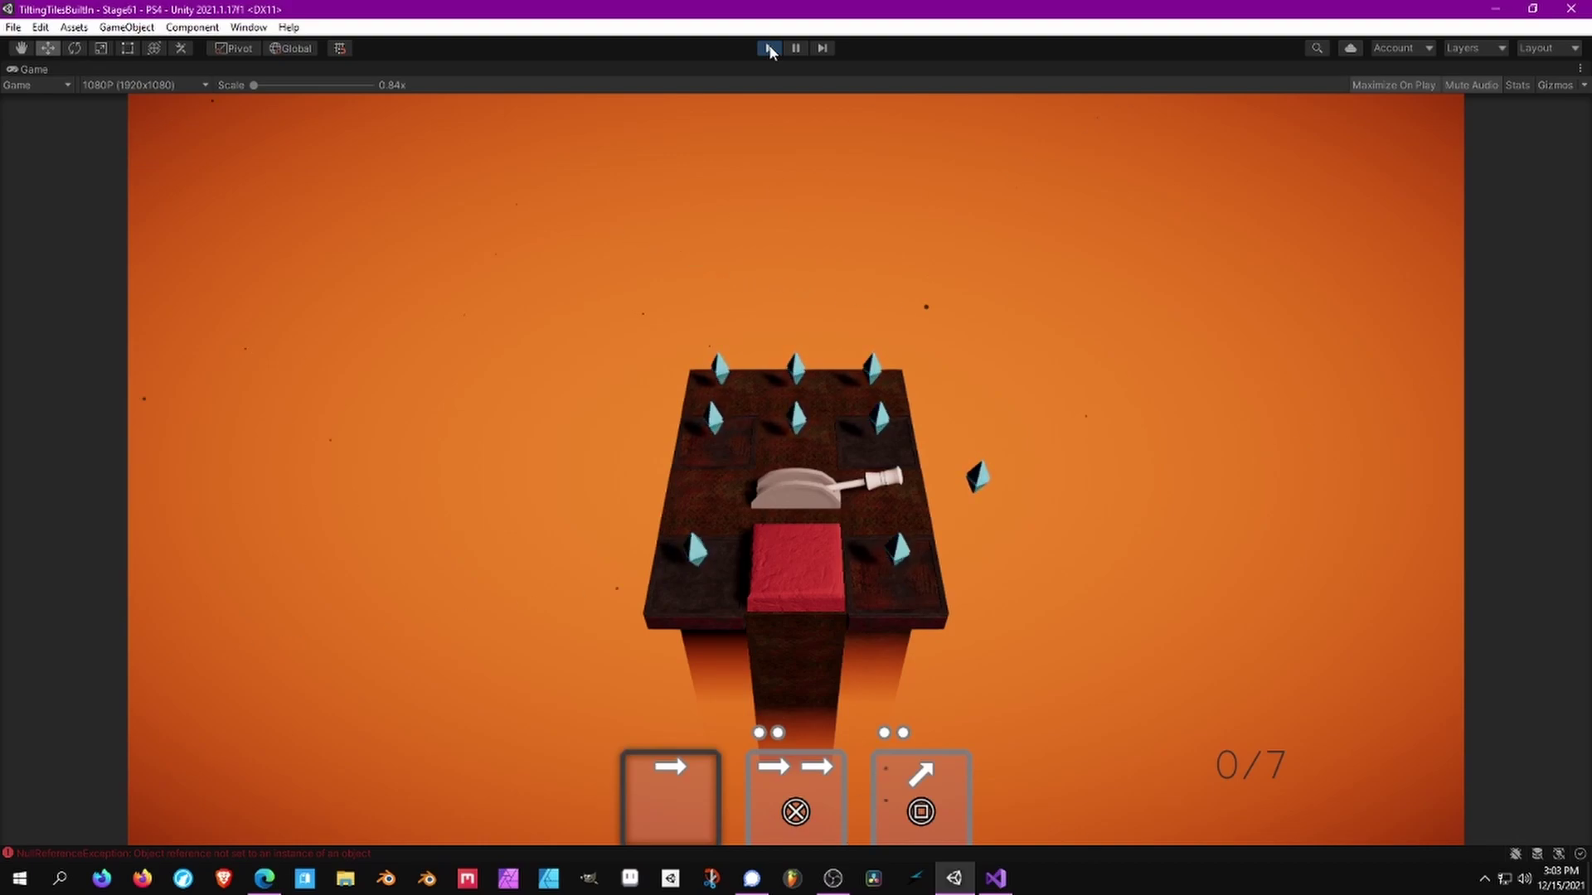
Step: Stop the Stage61 play-test and look over the block layouts of the Stage59 and Stage60 scenes
{"action": "left_click", "coordinate": [770, 48]}
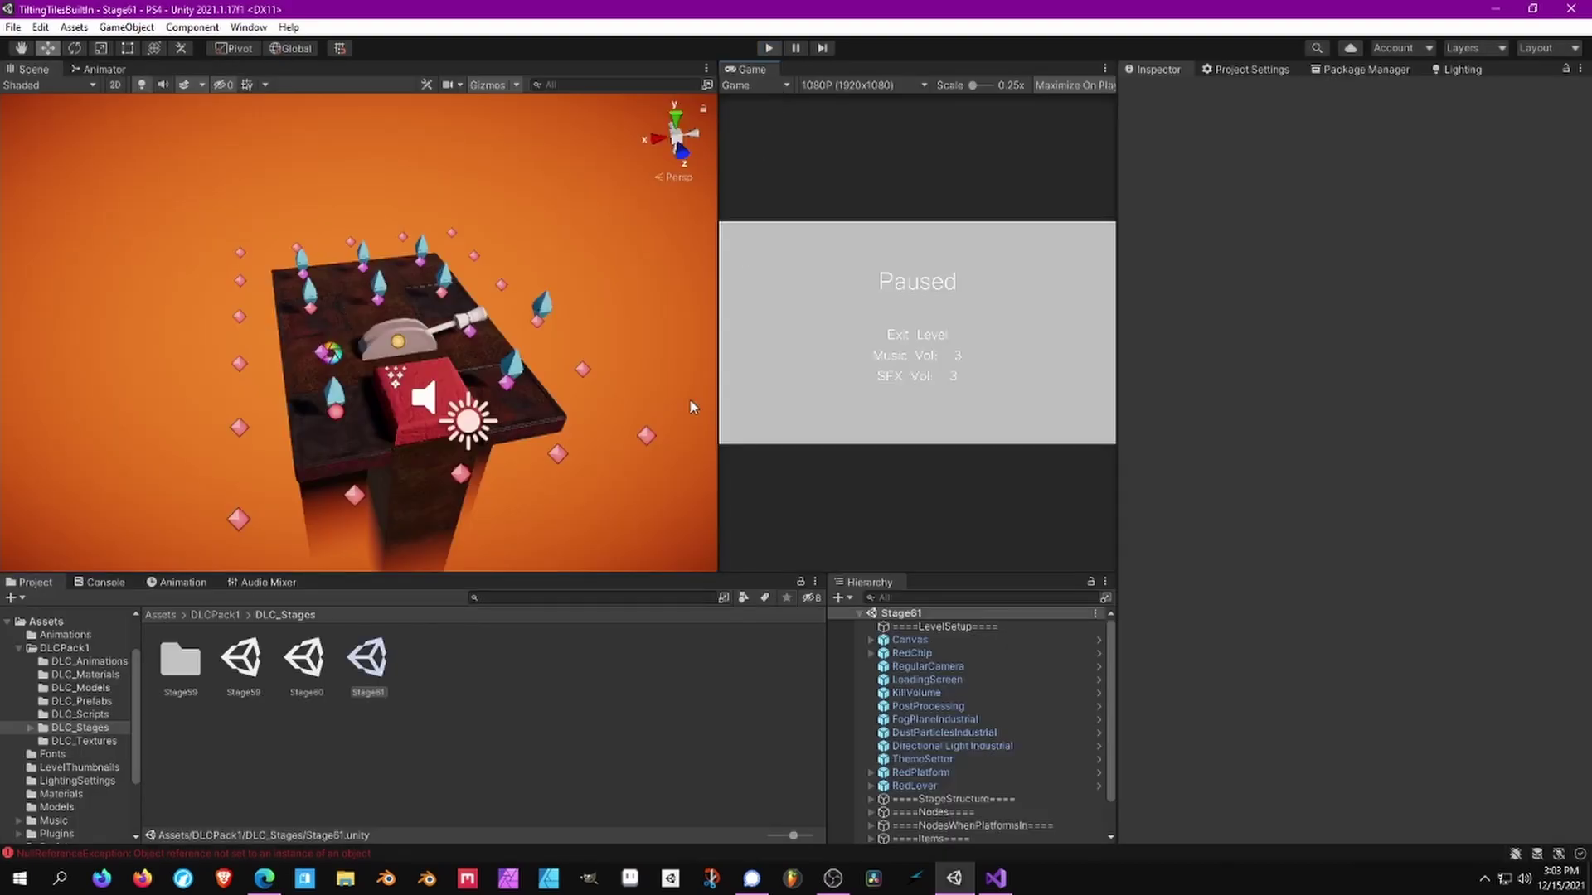
{"action": "double_click", "coordinate": [249, 659]}
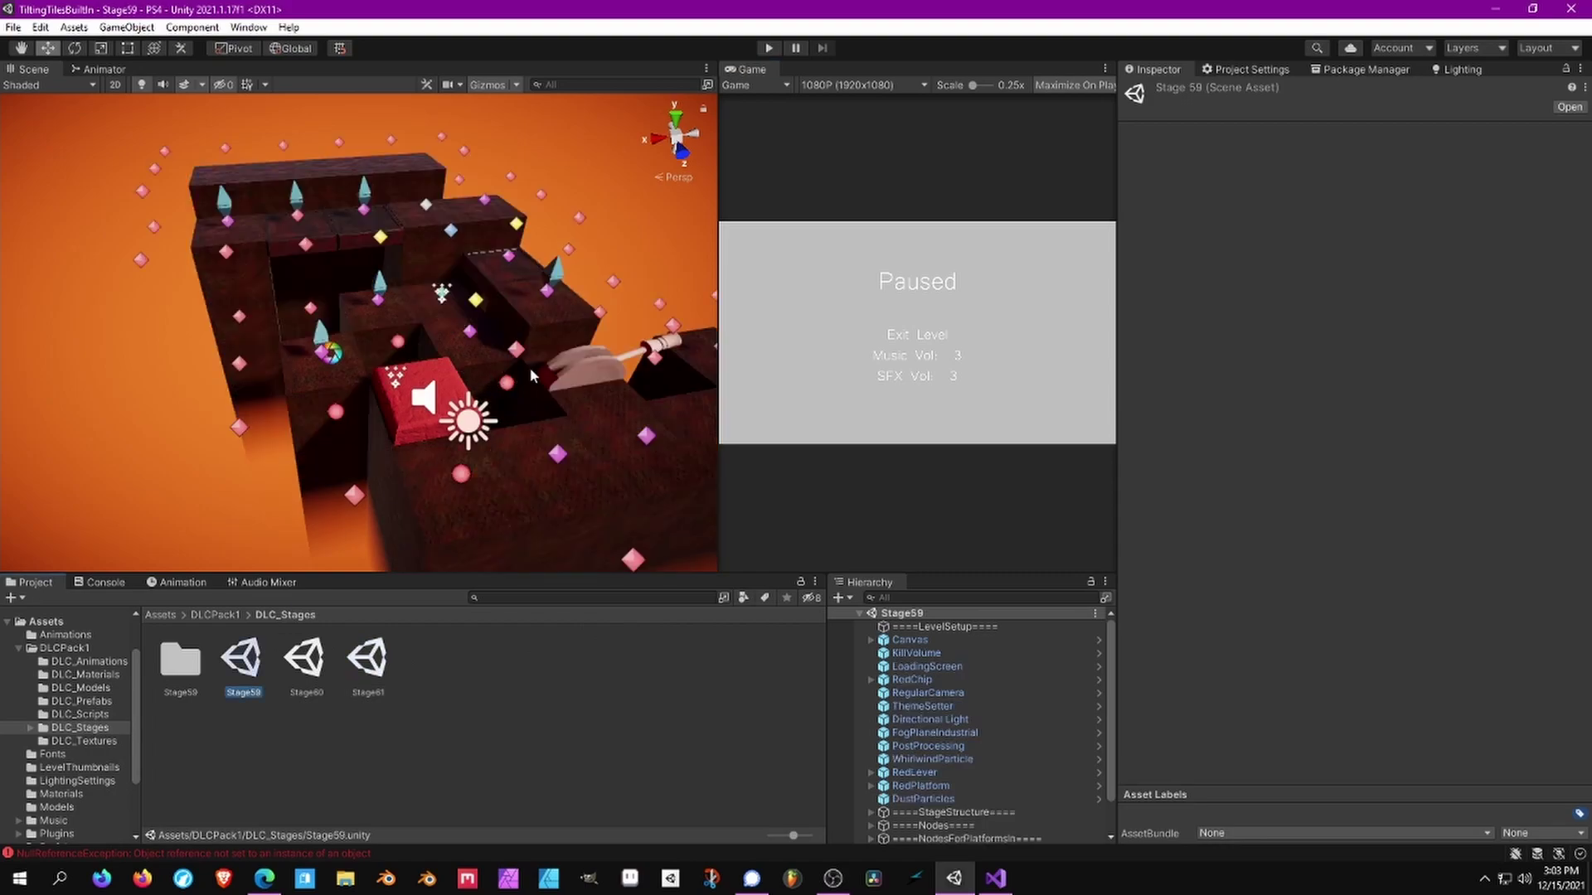
{"action": "double_click", "coordinate": [305, 662]}
{"action": "mouse_move", "coordinate": [423, 397]}
{"action": "left_mouse_down", "text": "alt"}
{"action": "mouse_move", "coordinate": [400, 390]}
{"action": "mouse_move", "coordinate": [415, 417]}
{"action": "left_mouse_up", "text": "alt"}
{"action": "middle_click_drag", "start_coordinate": [233, 419], "coordinate": [279, 441]}
Step: Reopen the Stage59 scene, check its layout and start play-testing it
{"action": "left_click", "coordinate": [250, 663]}
{"action": "double_click", "coordinate": [252, 668]}
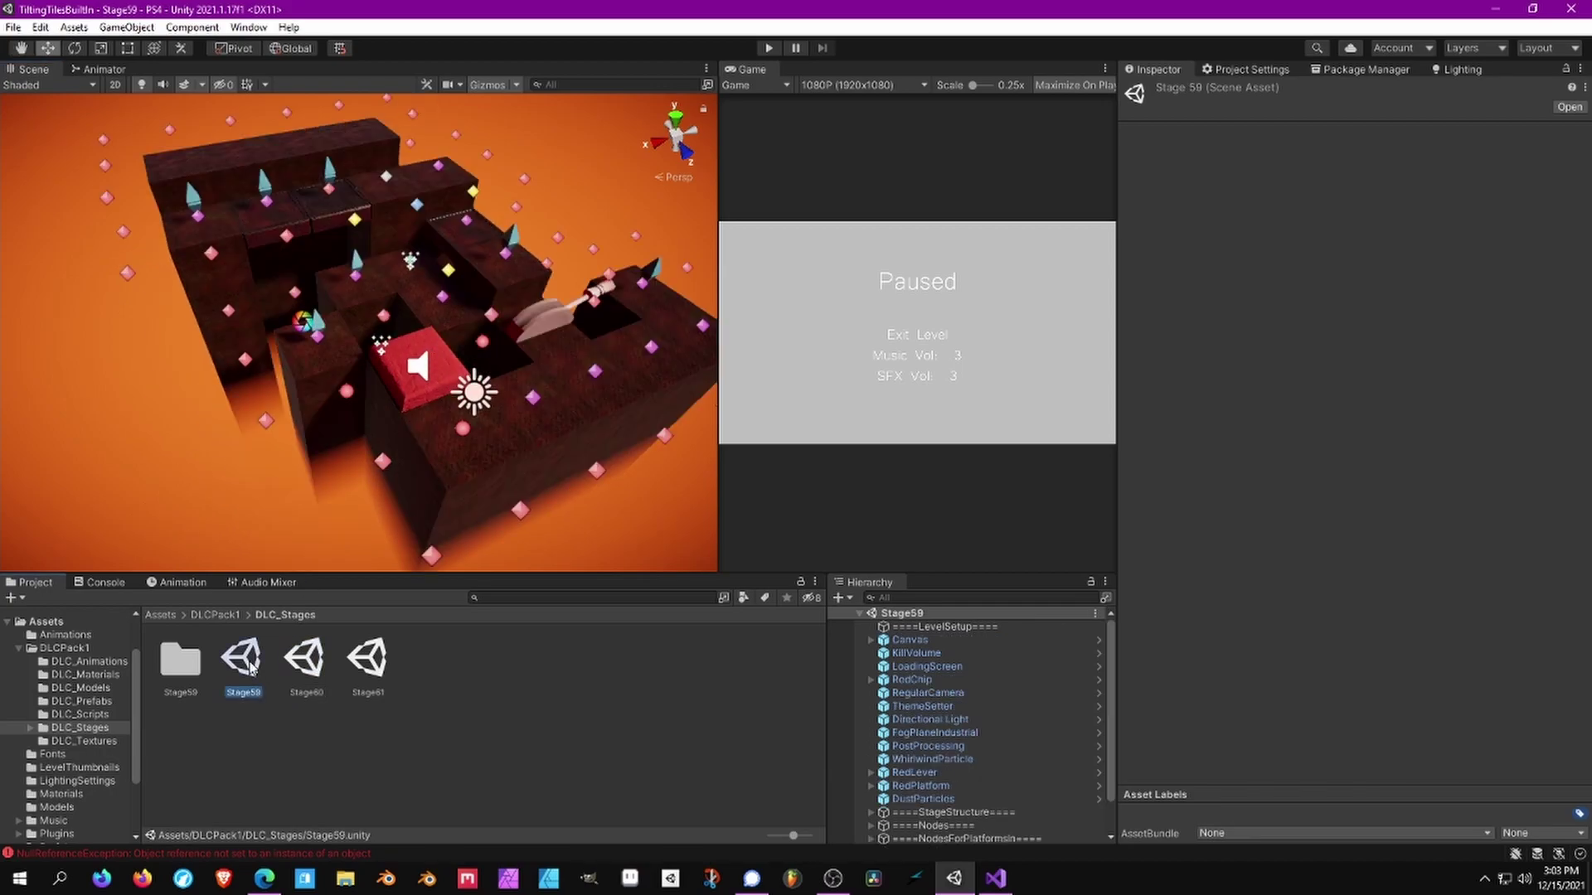
{"action": "middle_click_drag", "start_coordinate": [415, 297], "coordinate": [427, 337]}
{"action": "scroll", "coordinate": [427, 337], "scroll_direction": "down", "scroll_amount": 4}
{"action": "left_click", "coordinate": [766, 48]}
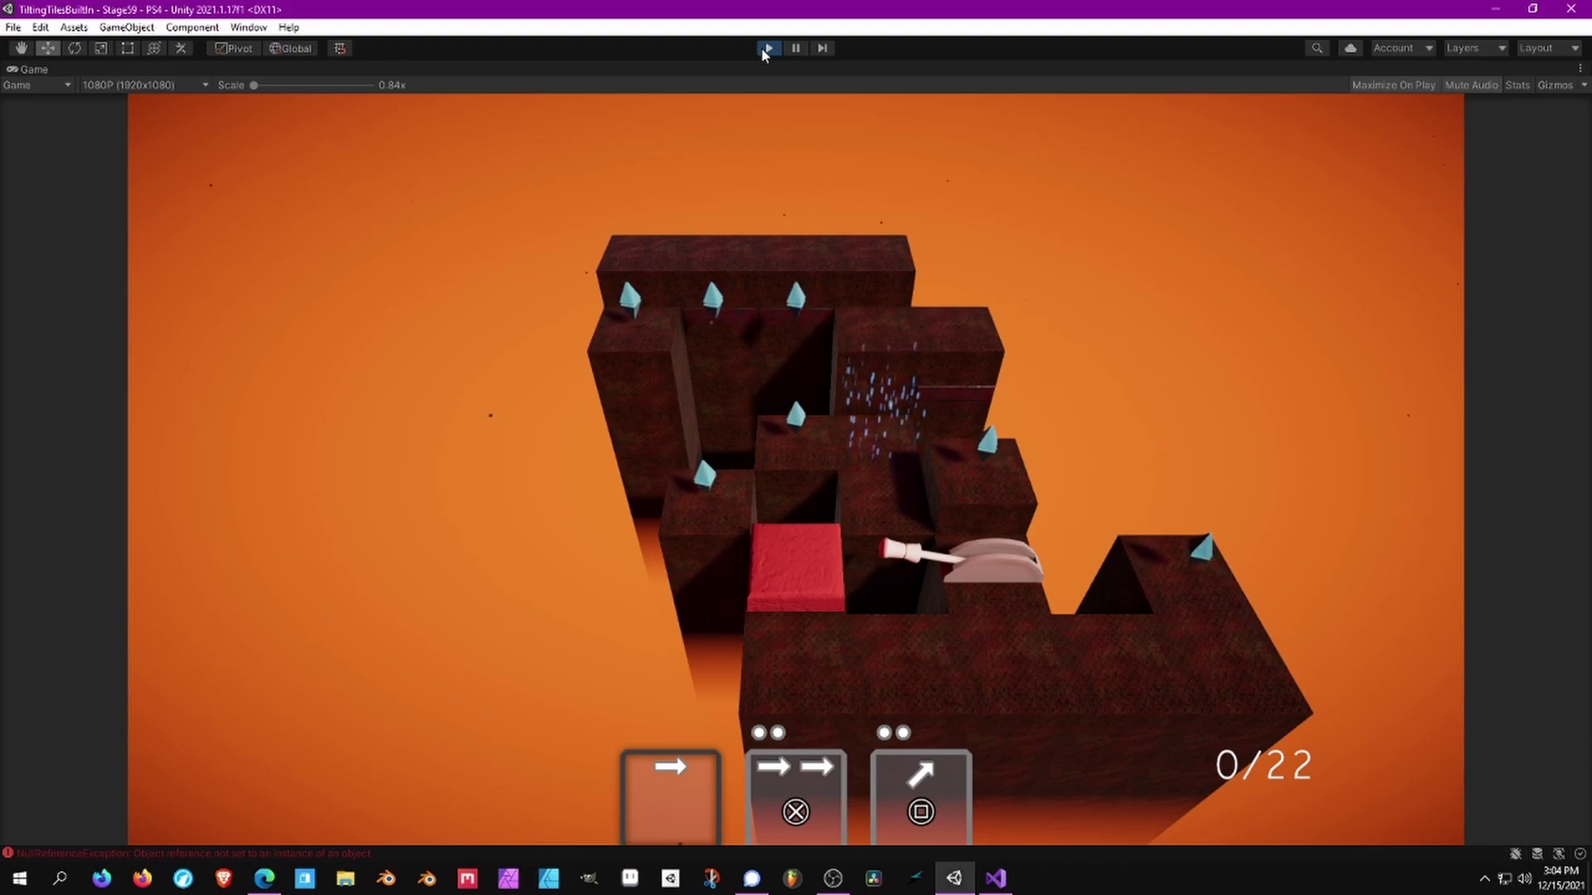
Step: Bring the red tile back to its starting block in Stage59, and repeatedly pause and resume the game
{"action": "key", "text": "Left"}
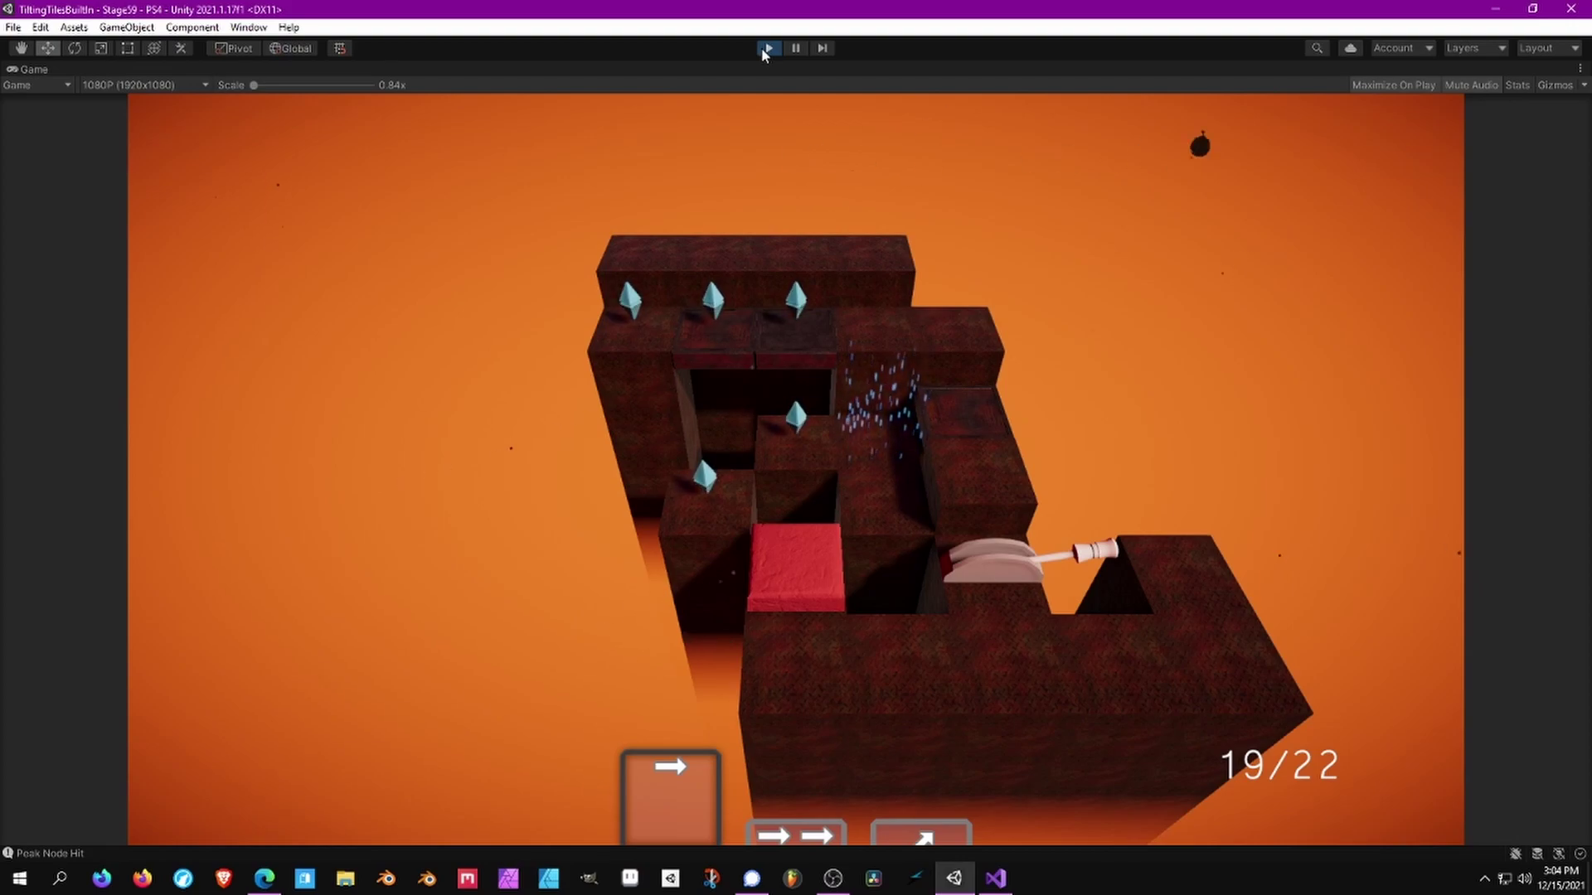
{"action": "key", "text": "Escape"}
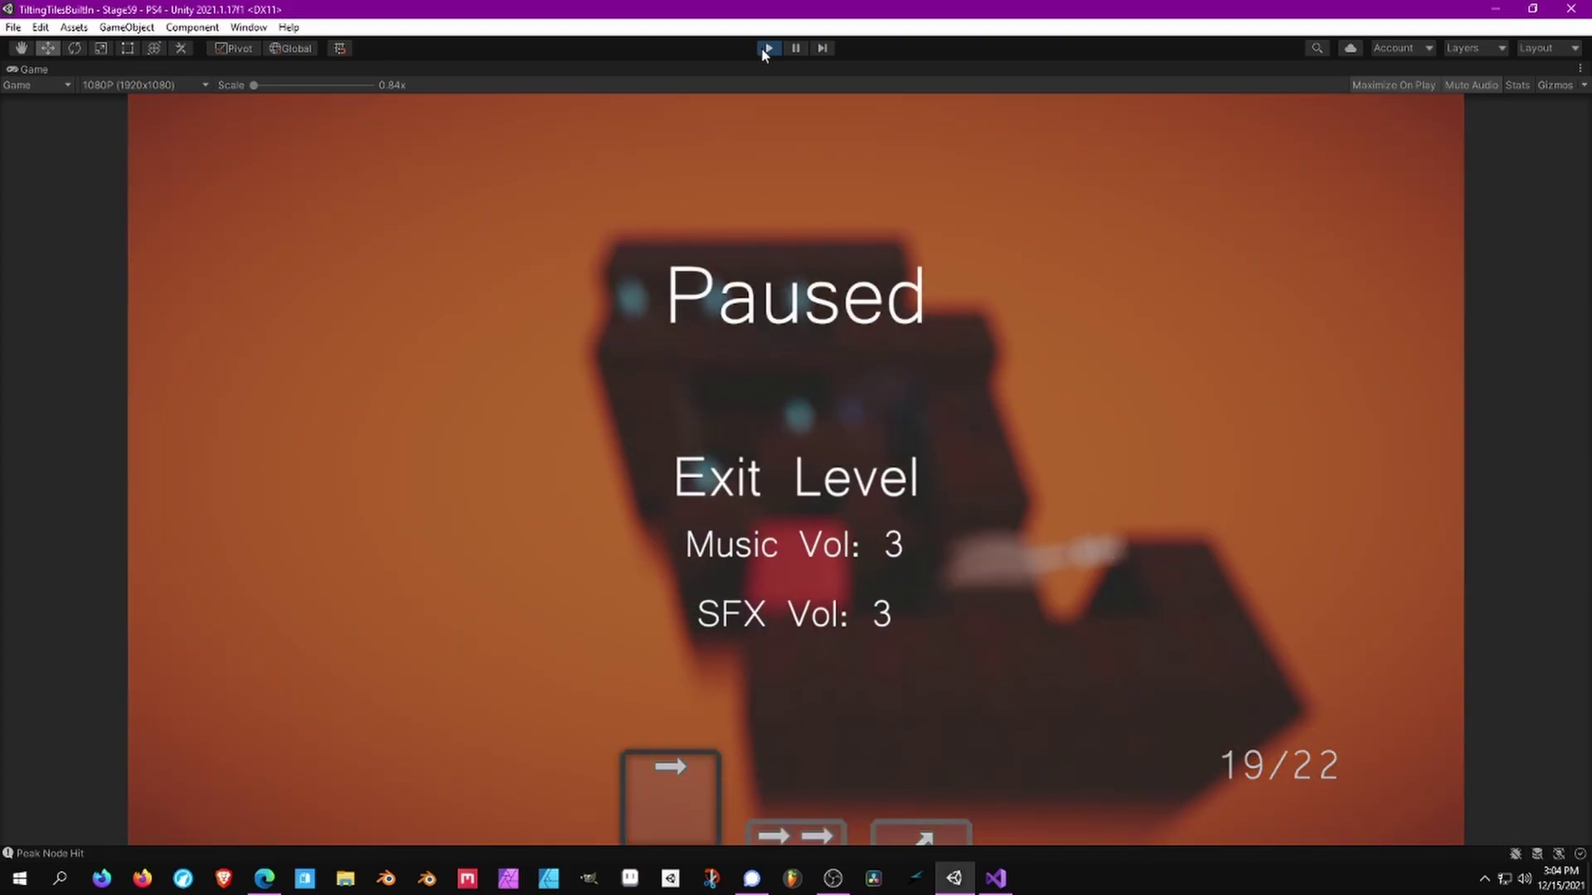
{"action": "key", "text": "Escape"}
{"action": "key", "text": "Escape"}
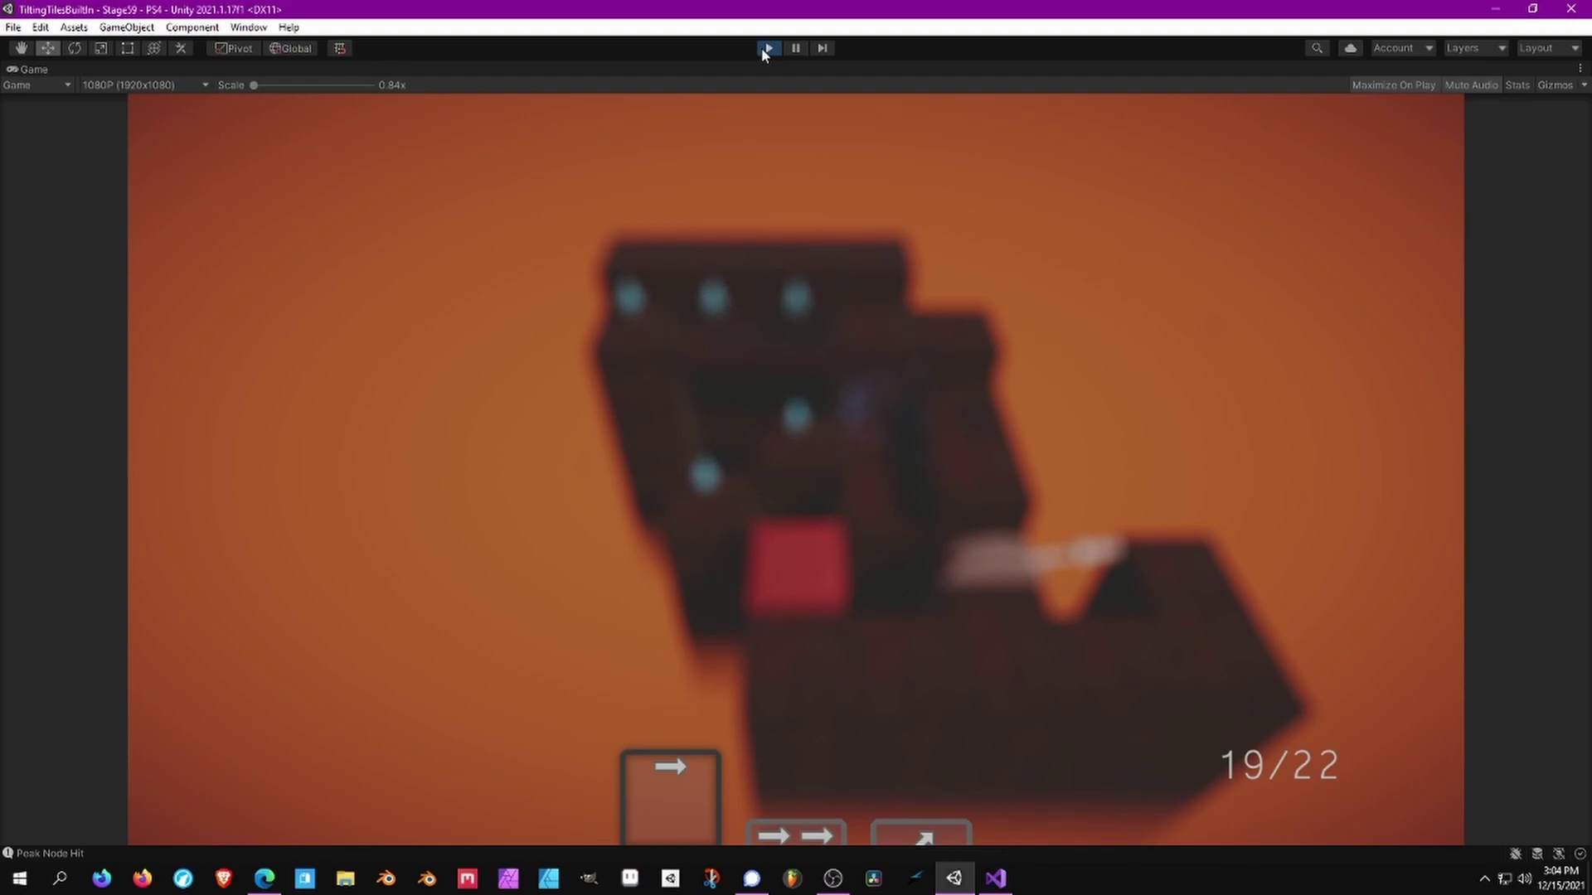
{"action": "key", "text": "Escape"}
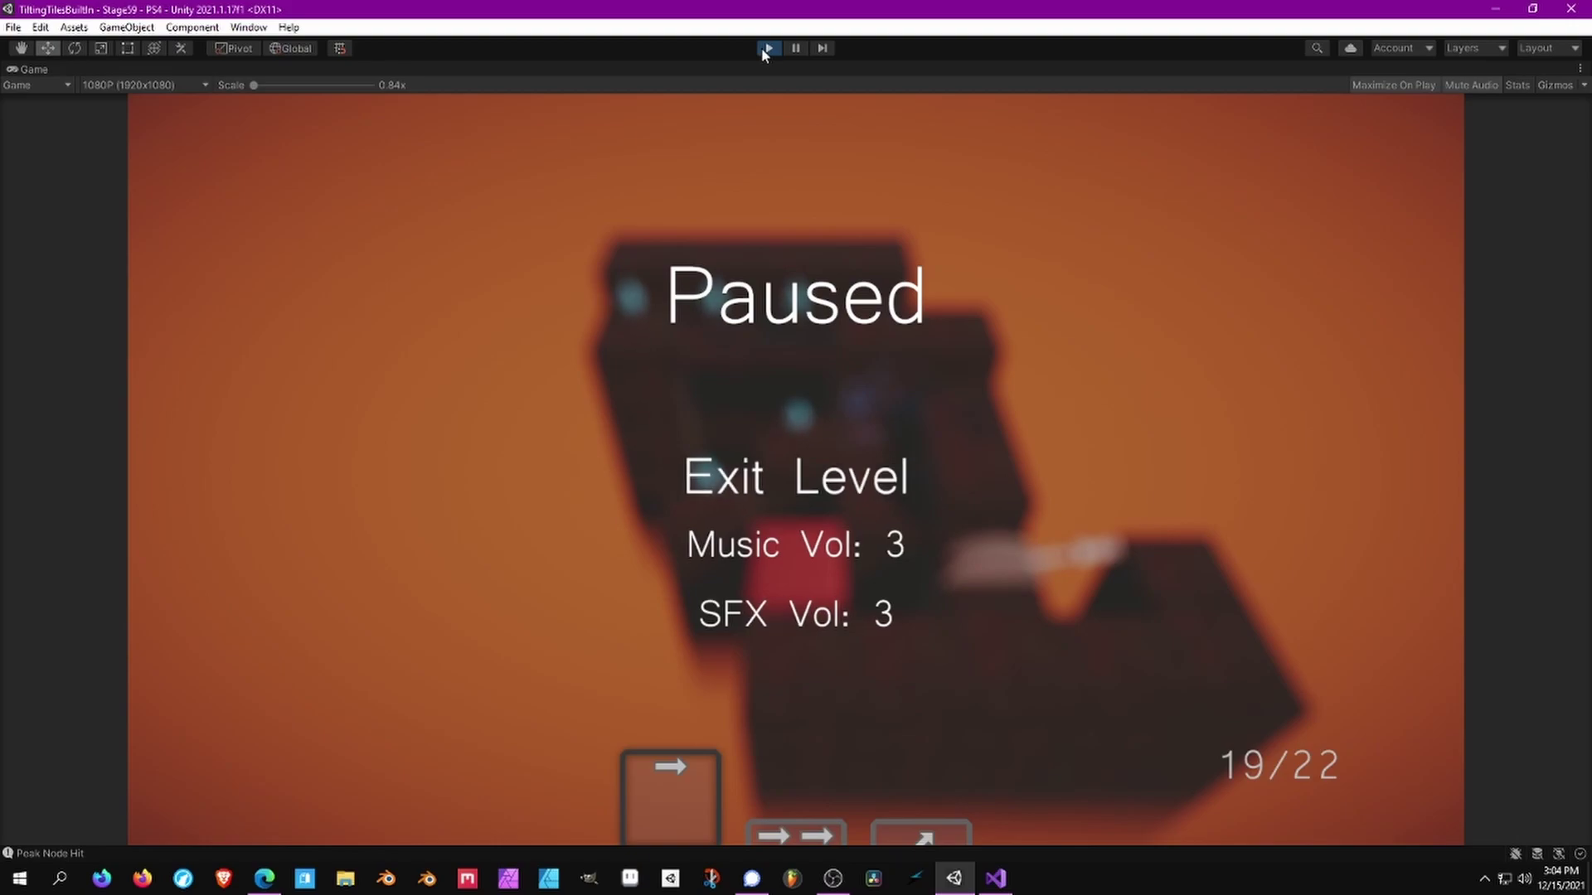
{"action": "key", "text": "Escape"}
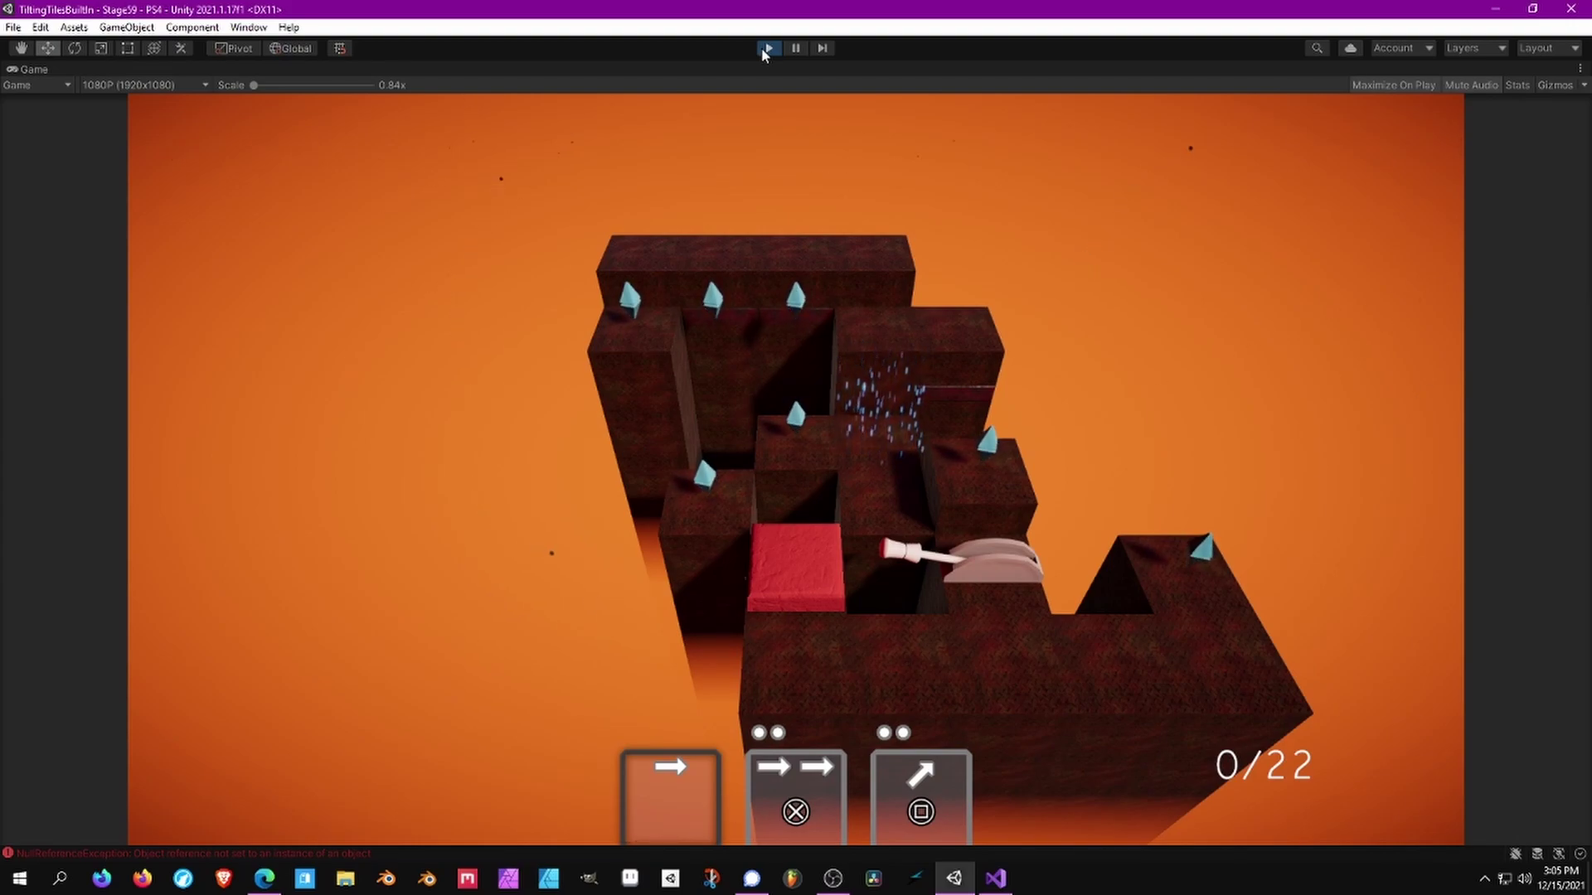
Step: Spend the double-move cards along Stage59's front row to collect the far-right crystal, and return the tile toward the front row's left end
{"action": "key", "text": "Down"}
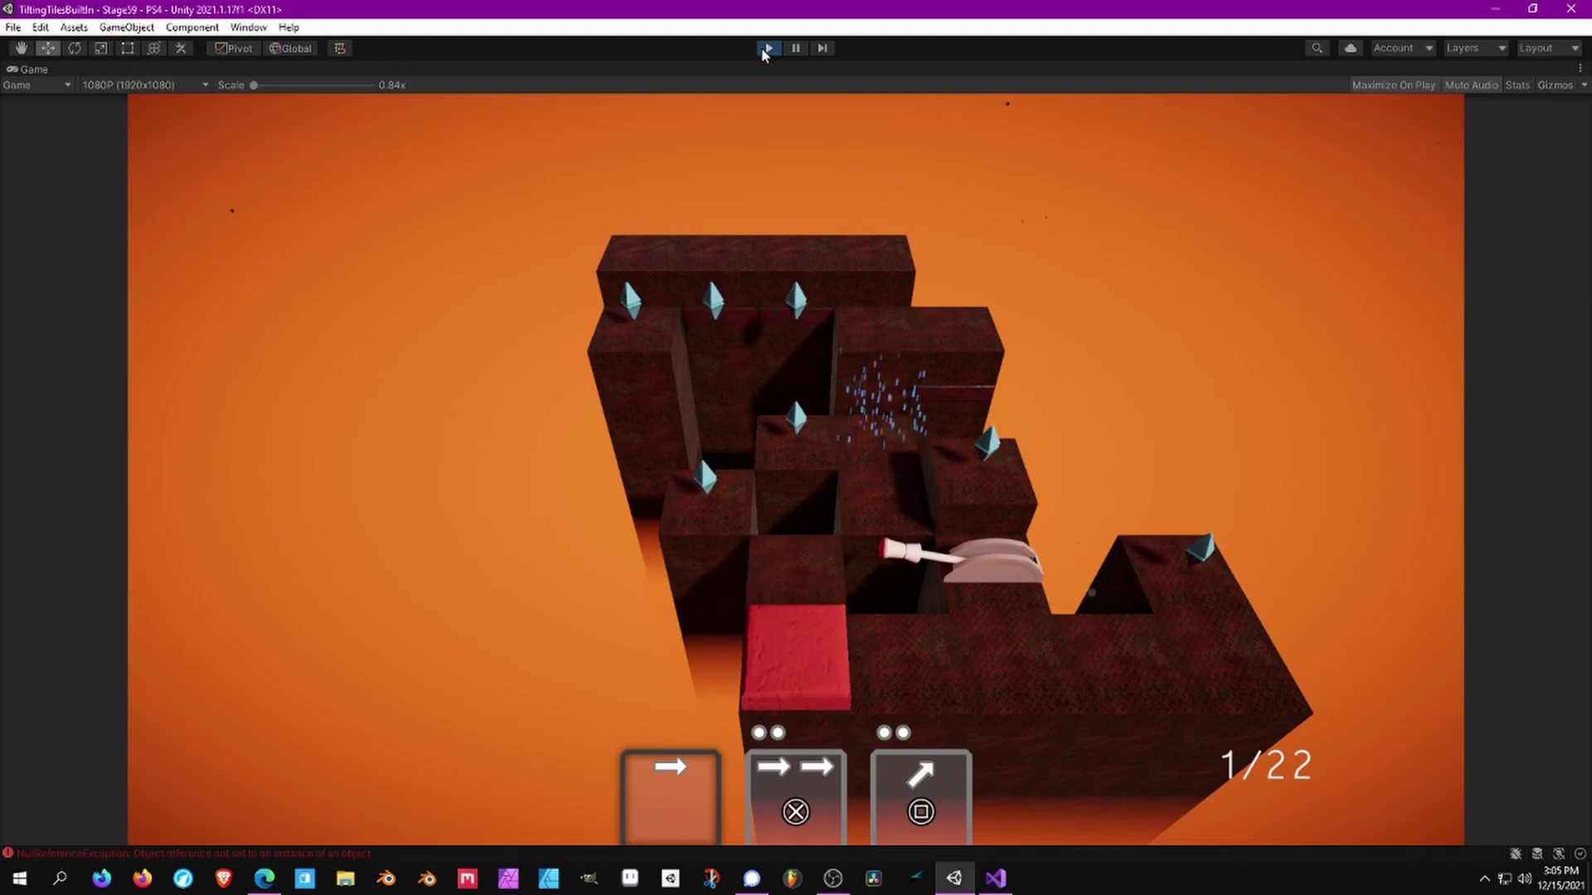
{"action": "key", "text": "x"}
{"action": "key", "text": "Right"}
{"action": "key", "text": "Right"}
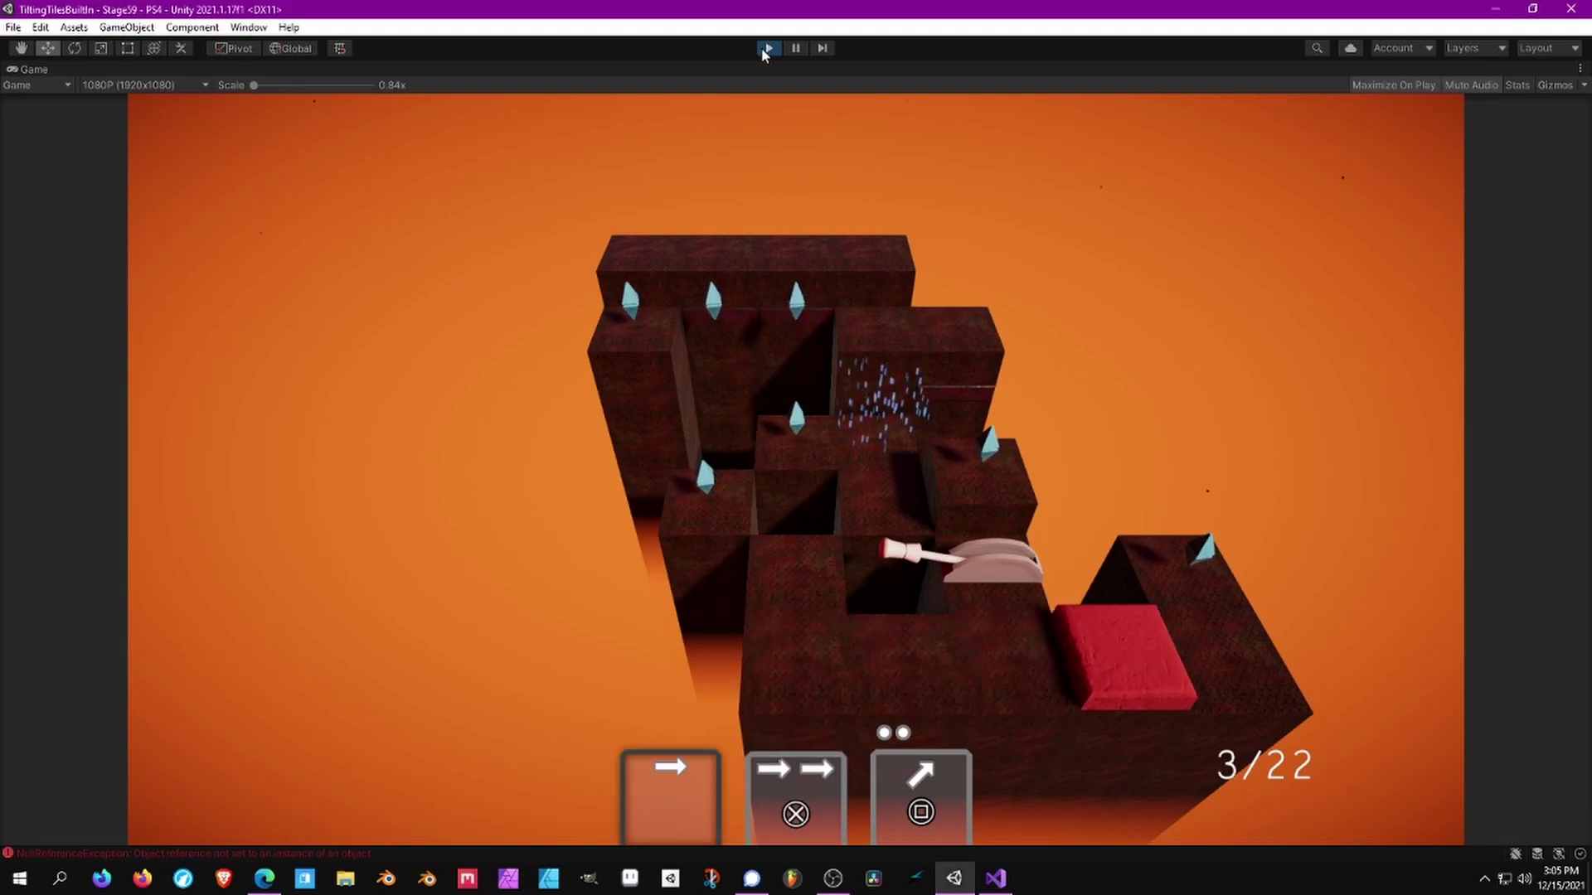
{"action": "key", "text": "Up"}
{"action": "key", "text": "Down"}
{"action": "key", "text": "Left"}
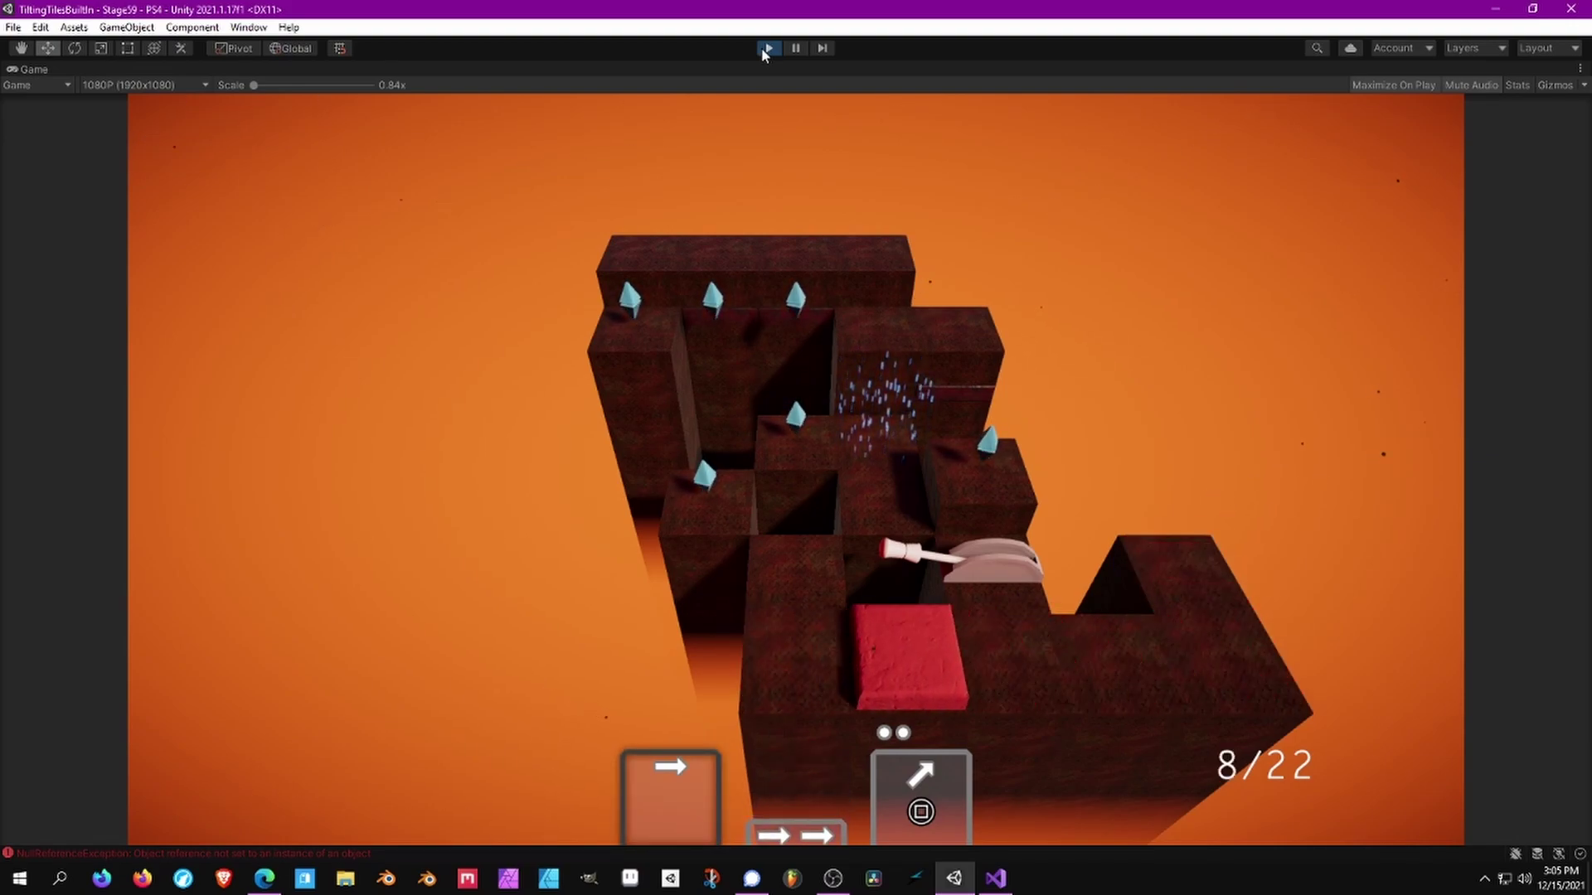